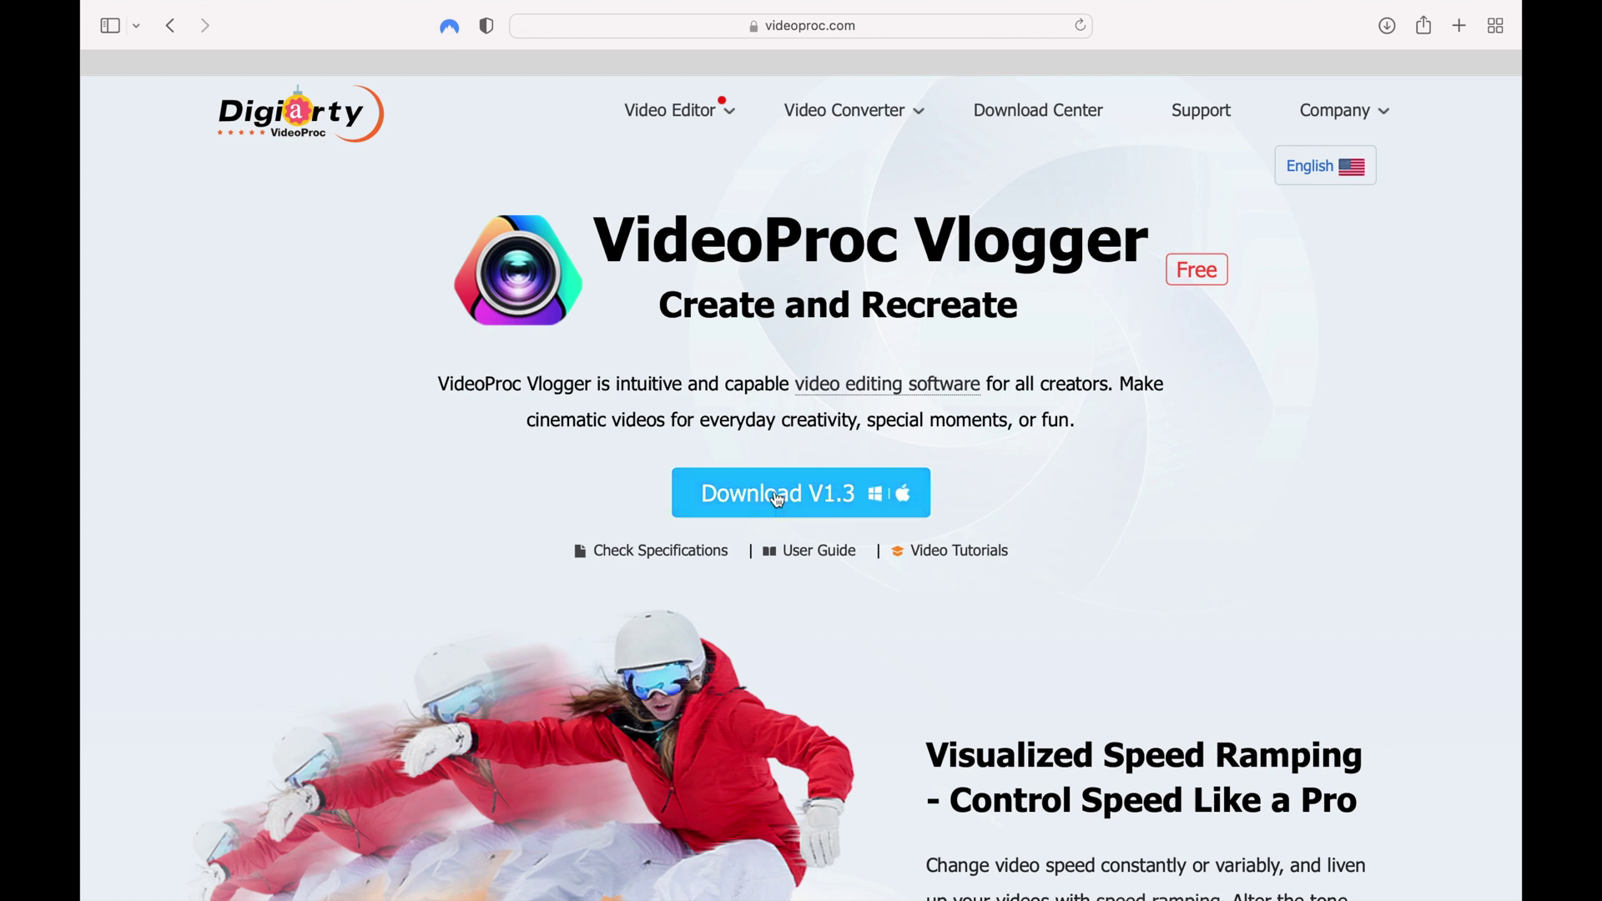
Start the free VideoProc Vlogger download from the videoproc.com page.
left_click(778, 501)
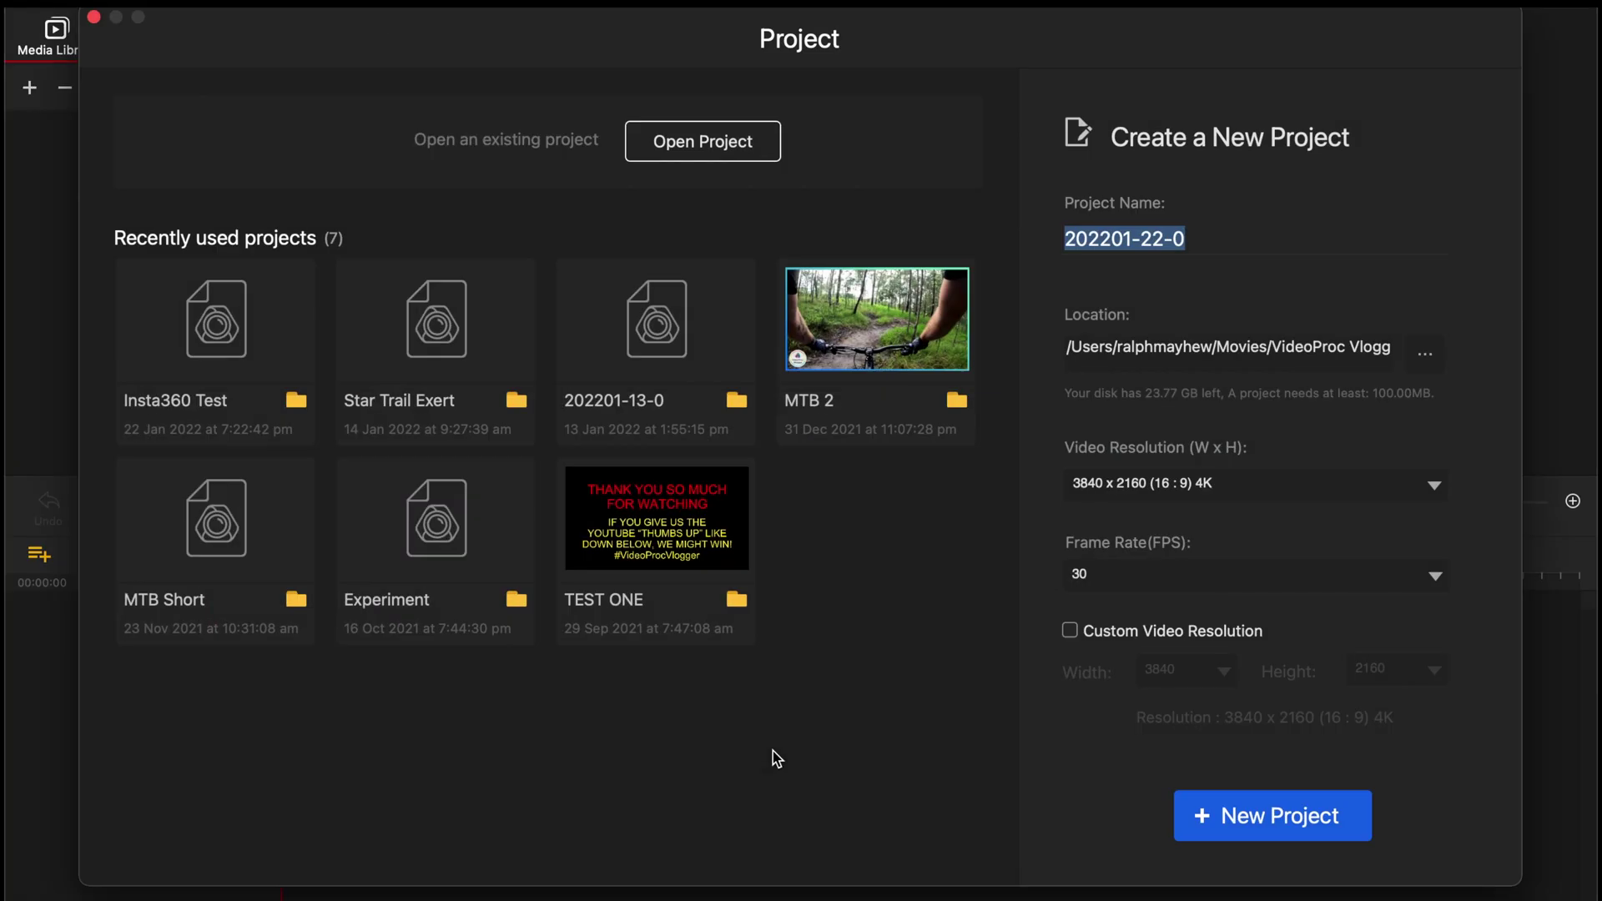
Name the project 'Youtube', keep 30 fps, untick custom resolution, and create it.
left_click(1212, 231)
key("super+a")
type("Youtu")
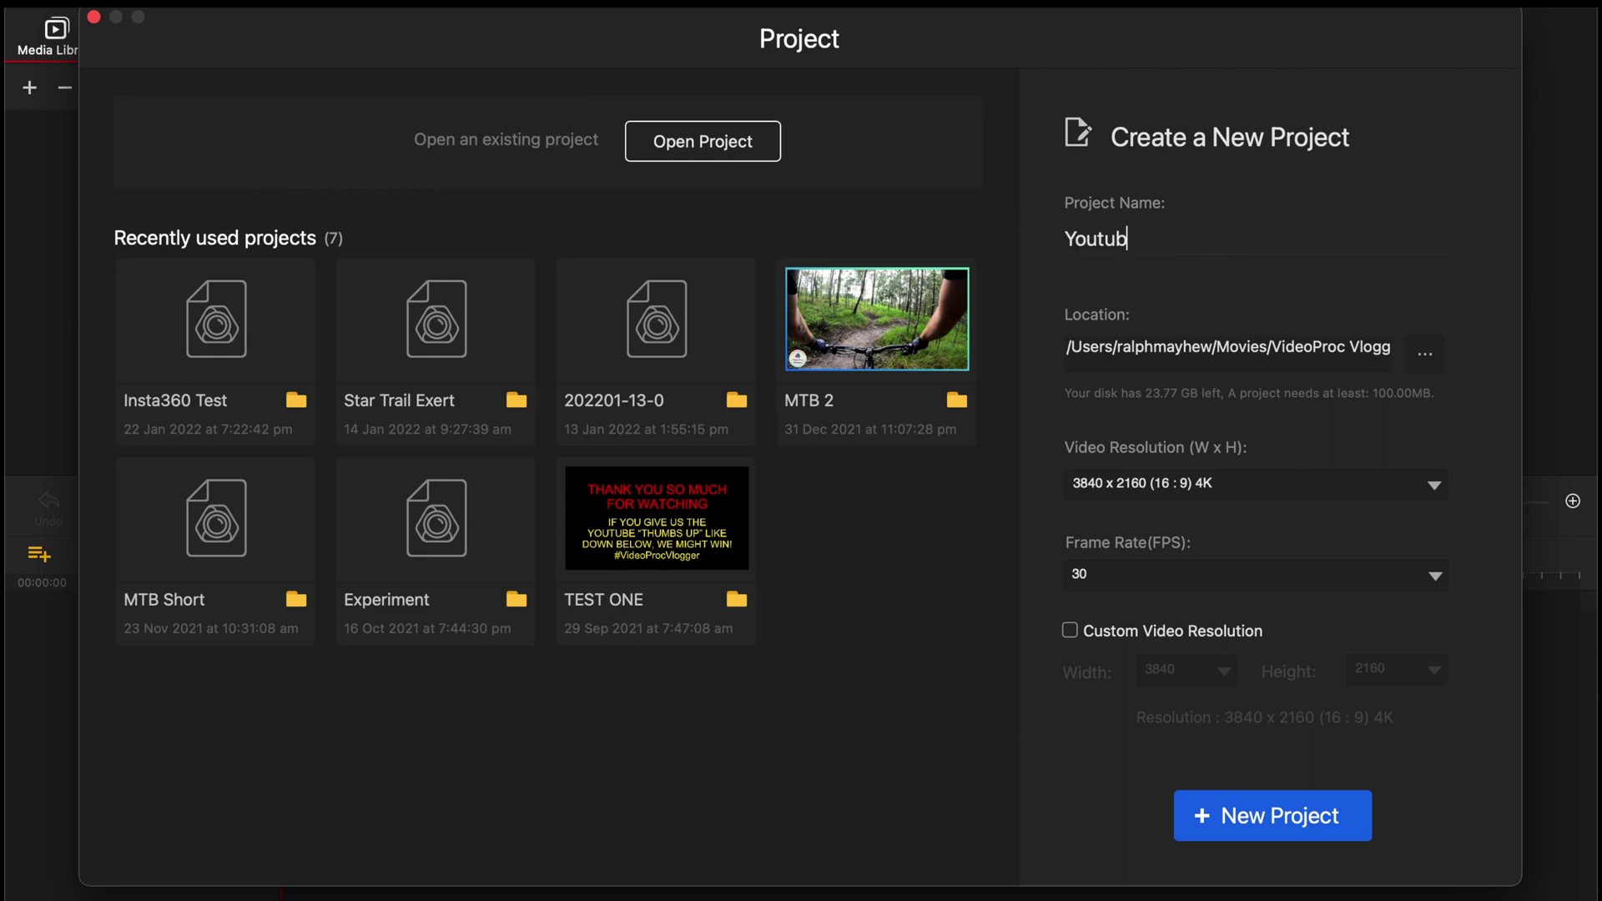
left_click(1320, 577)
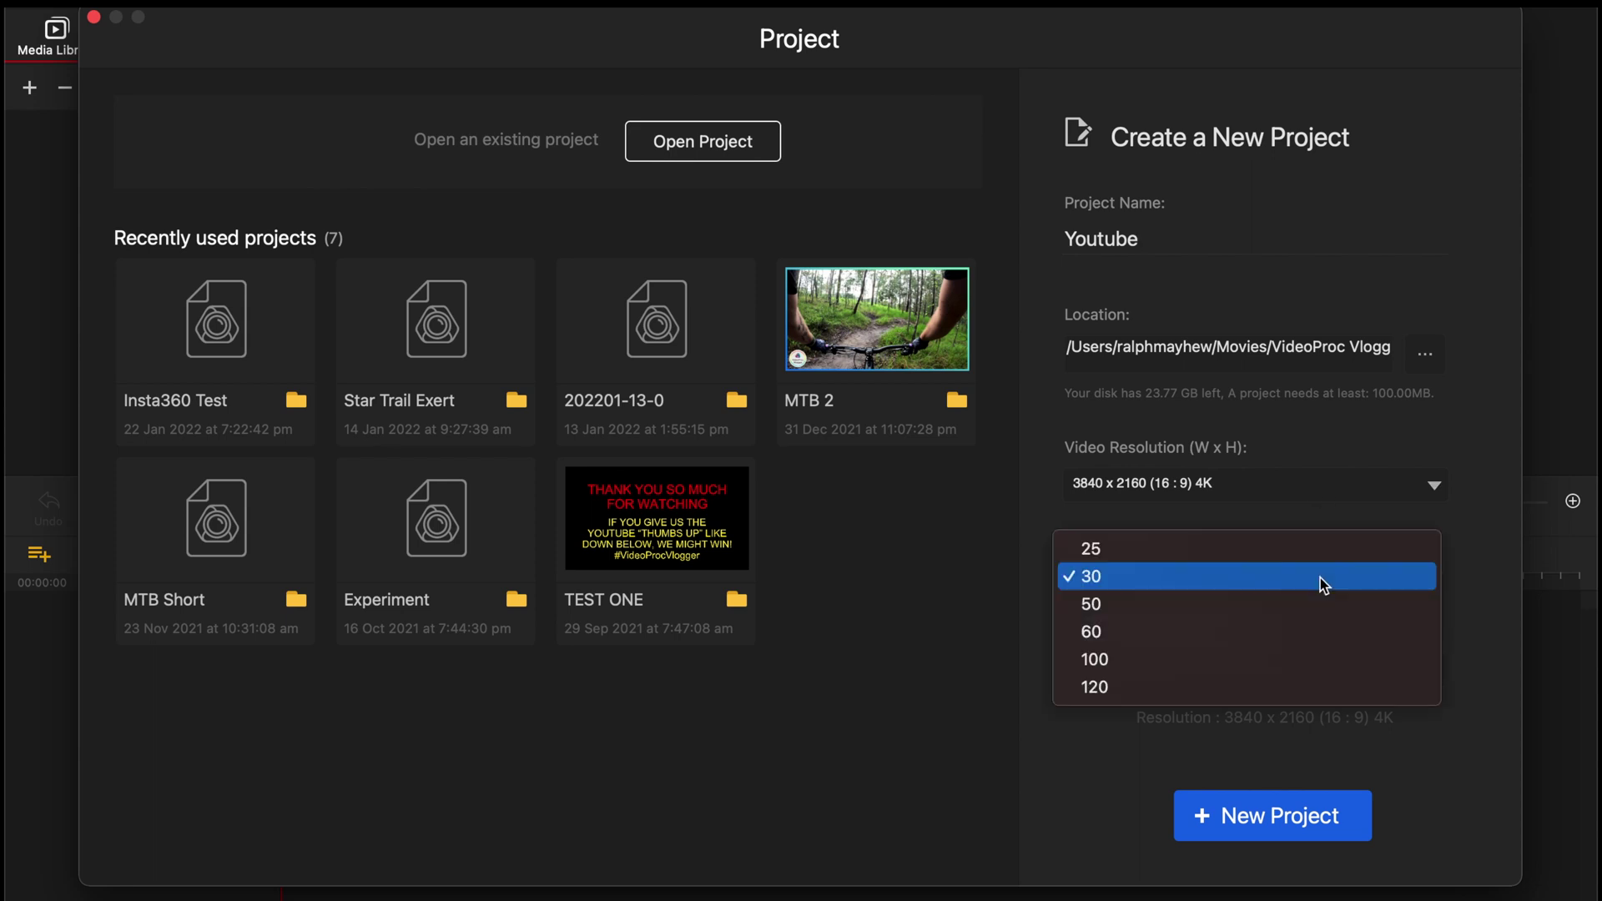
left_click(1320, 577)
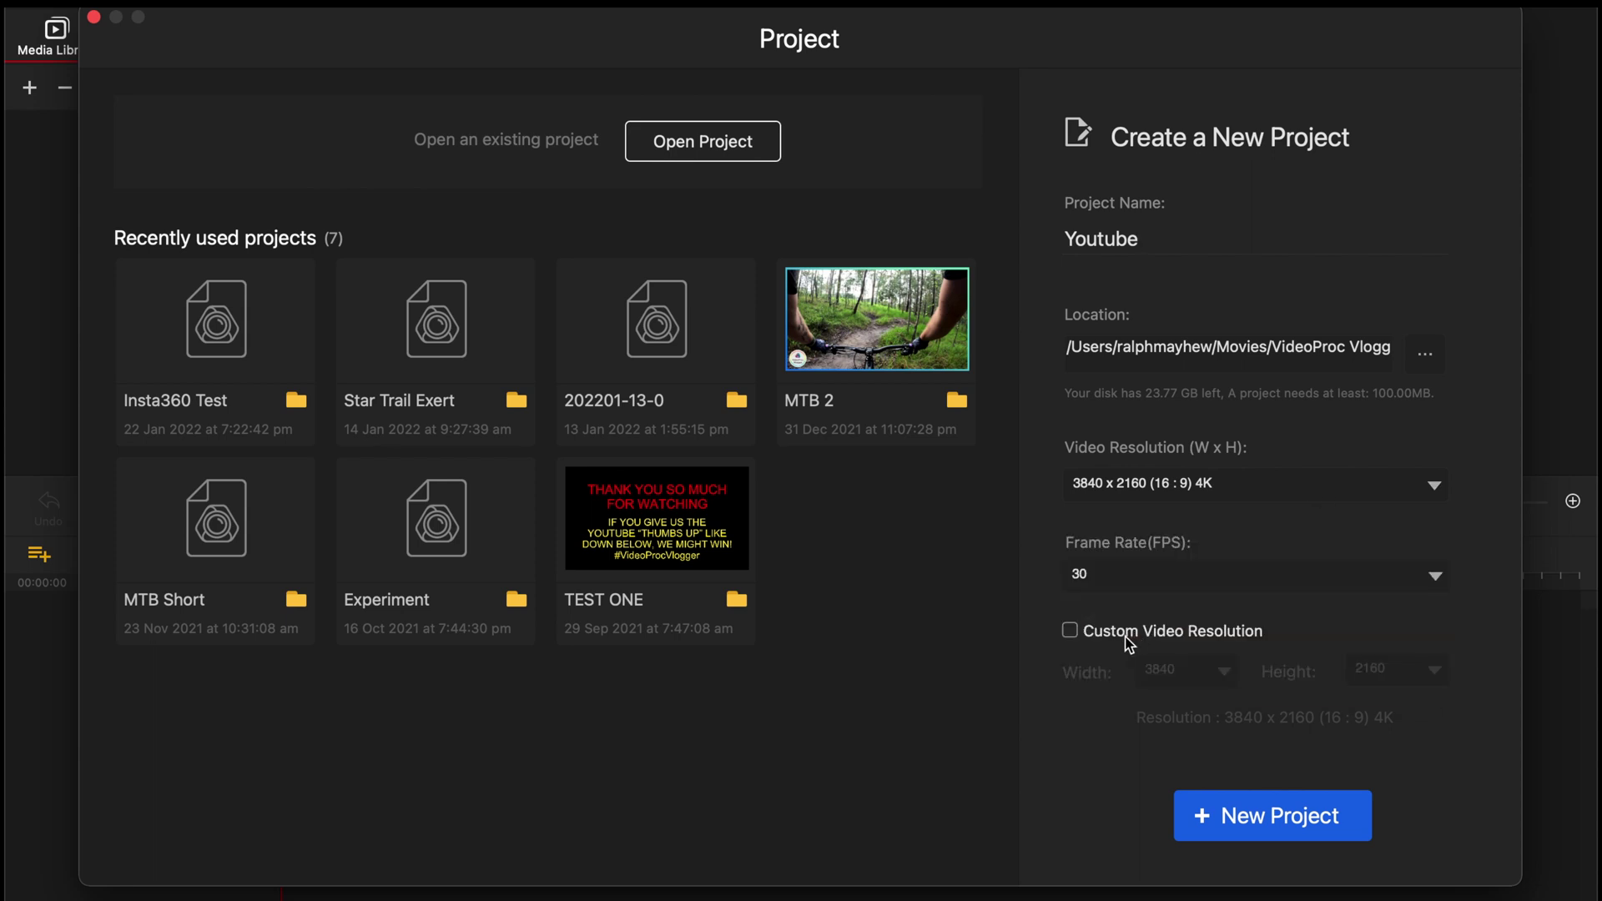
left_click(1073, 629)
left_click(1269, 837)
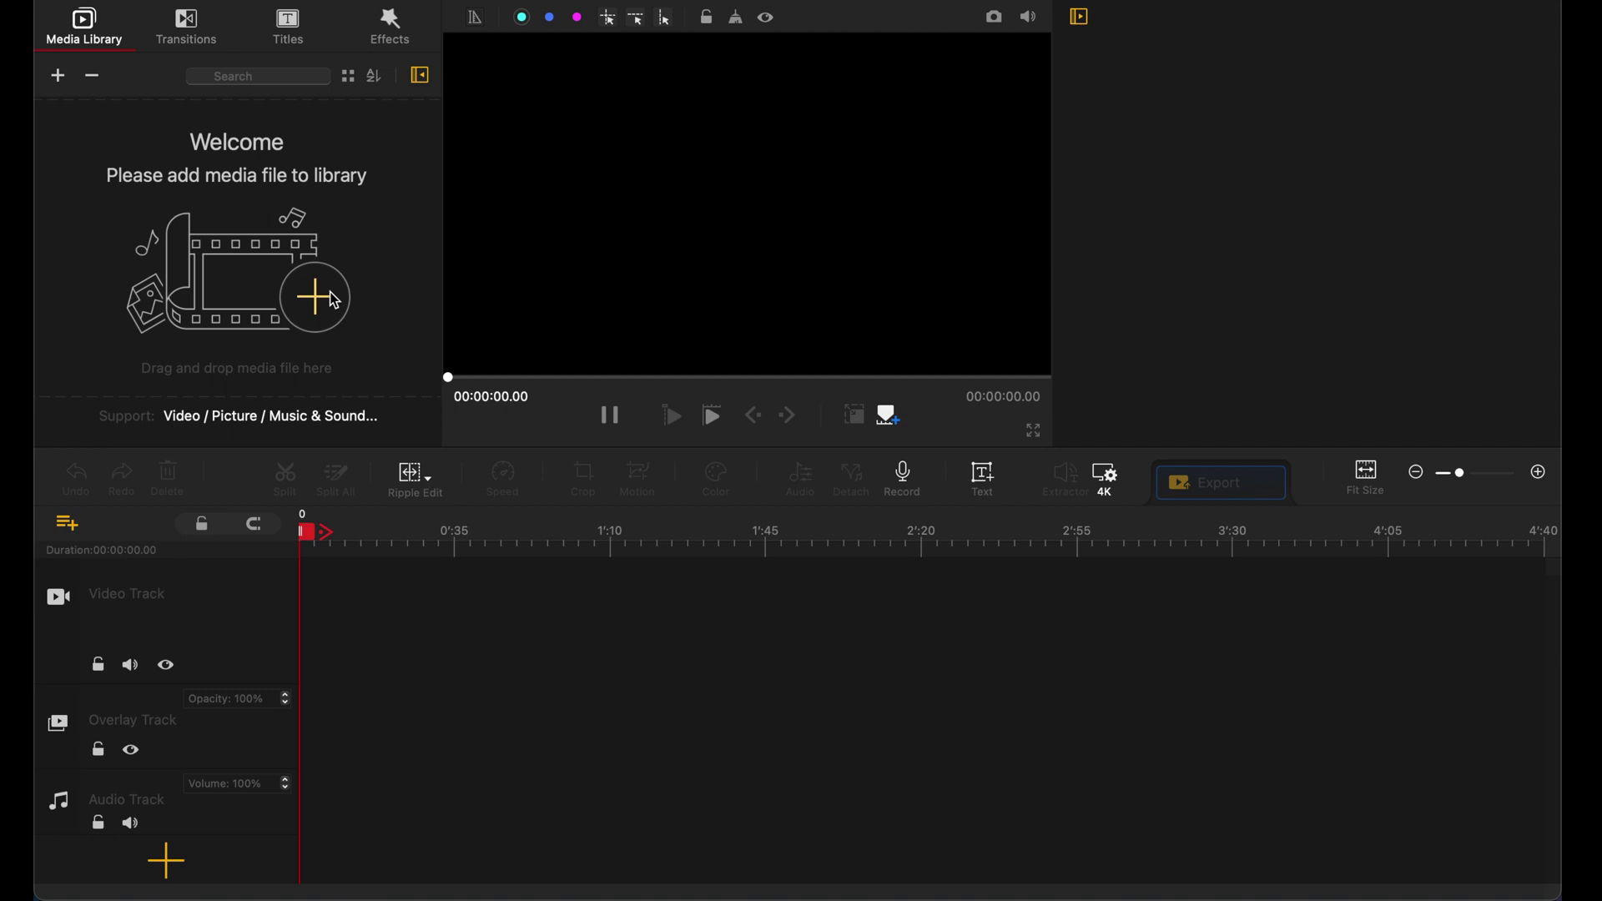
Import the four mp4 clips from the Reframed folder into the media library.
left_click(60, 76)
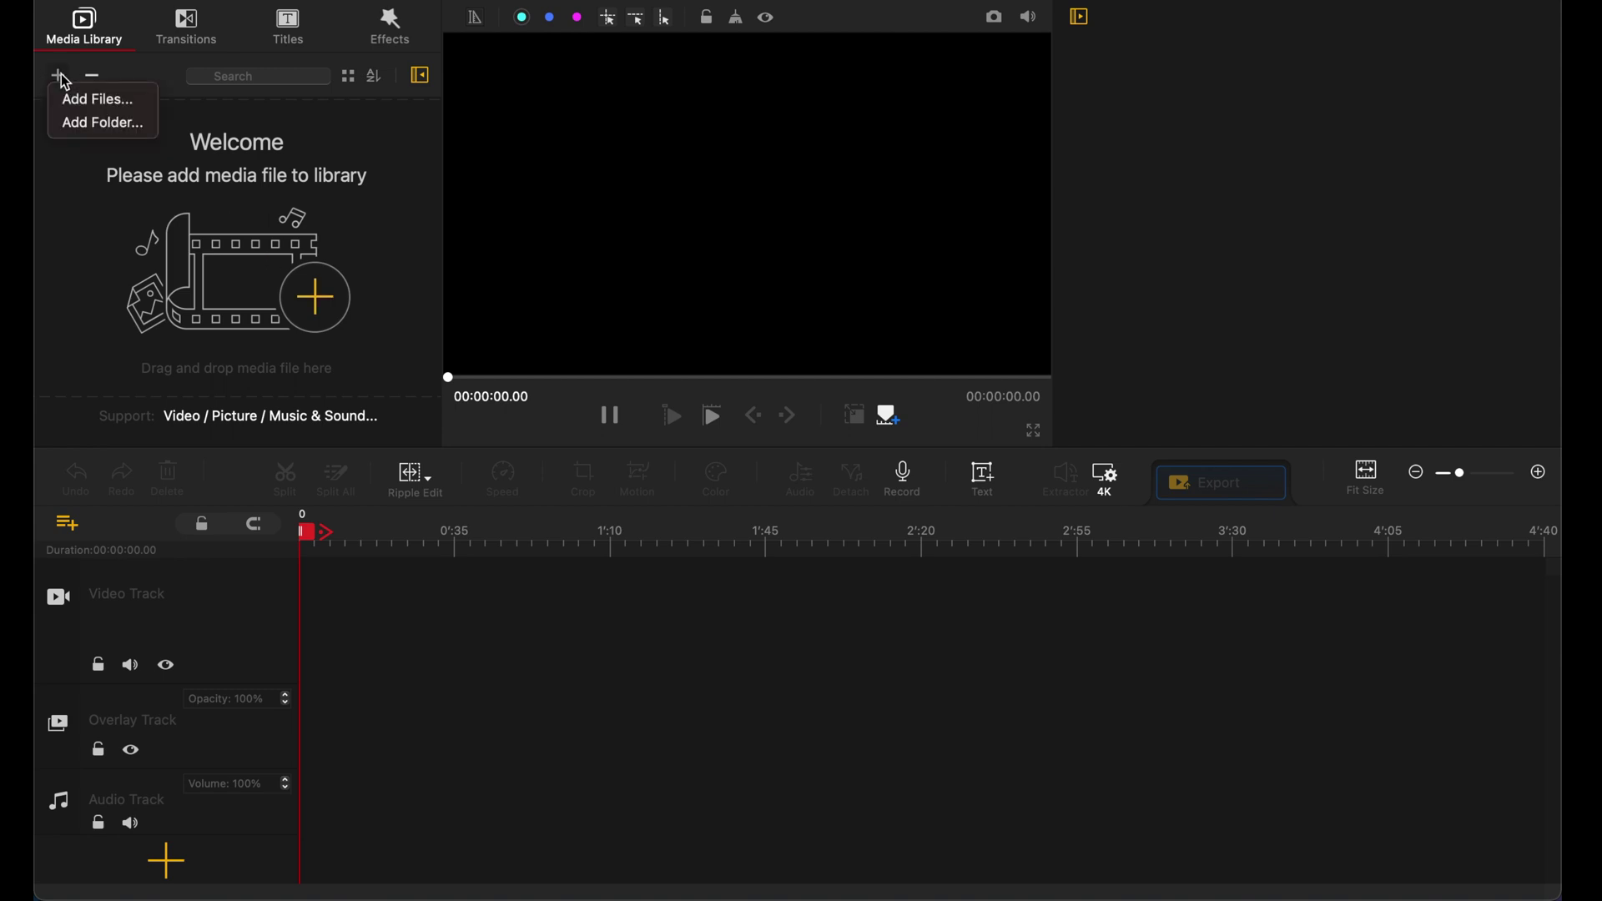
left_click(79, 98)
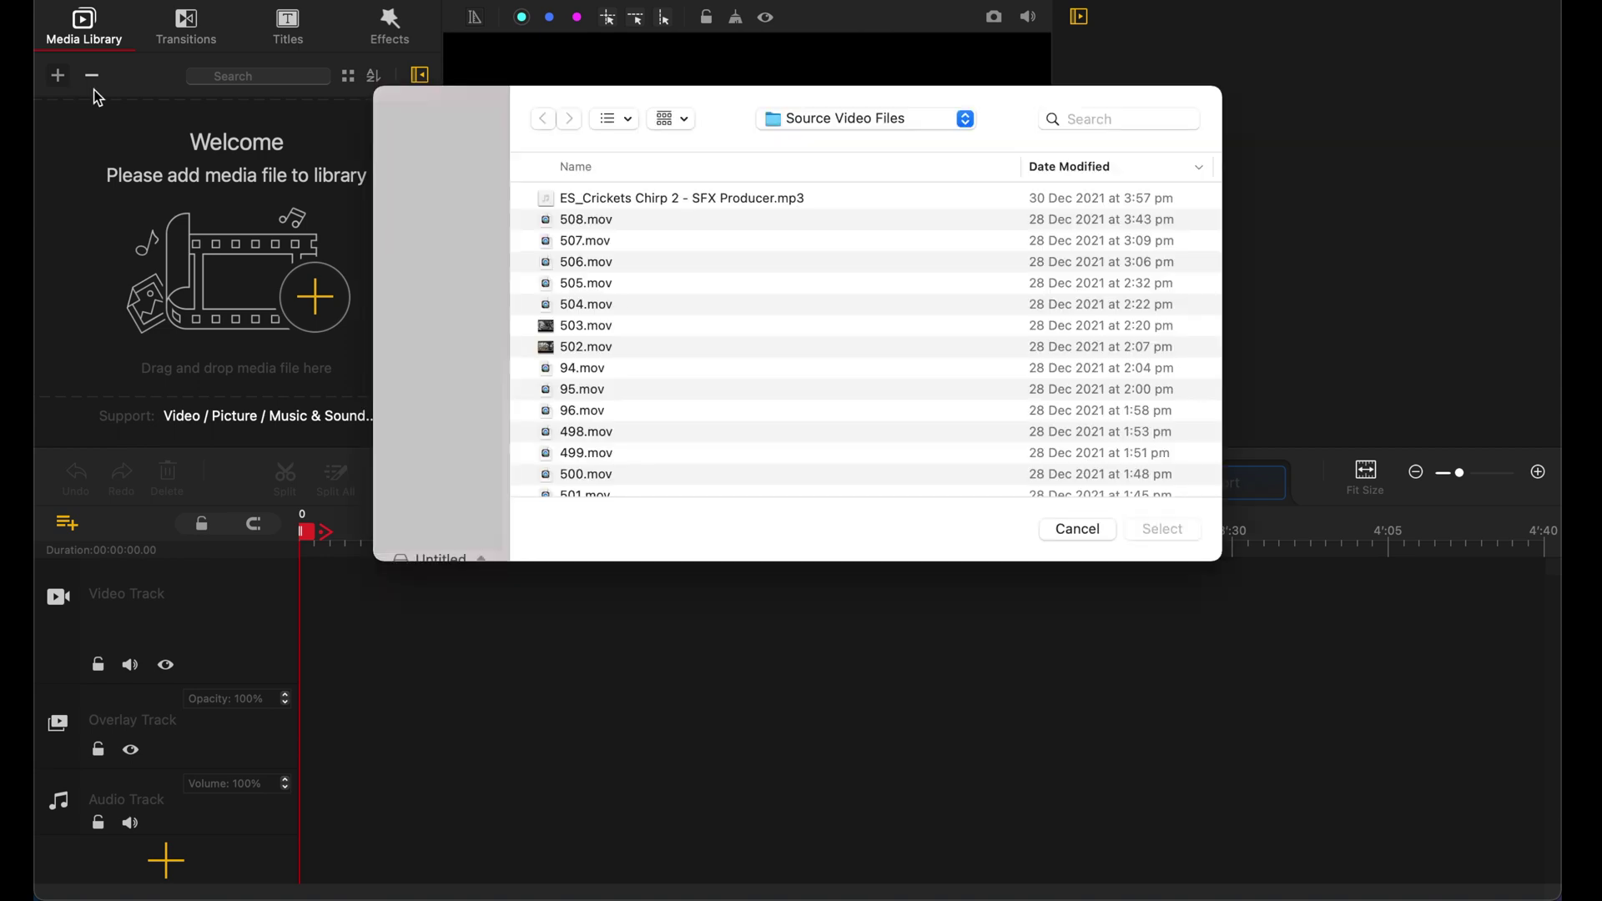
left_click(747, 262, "shift")
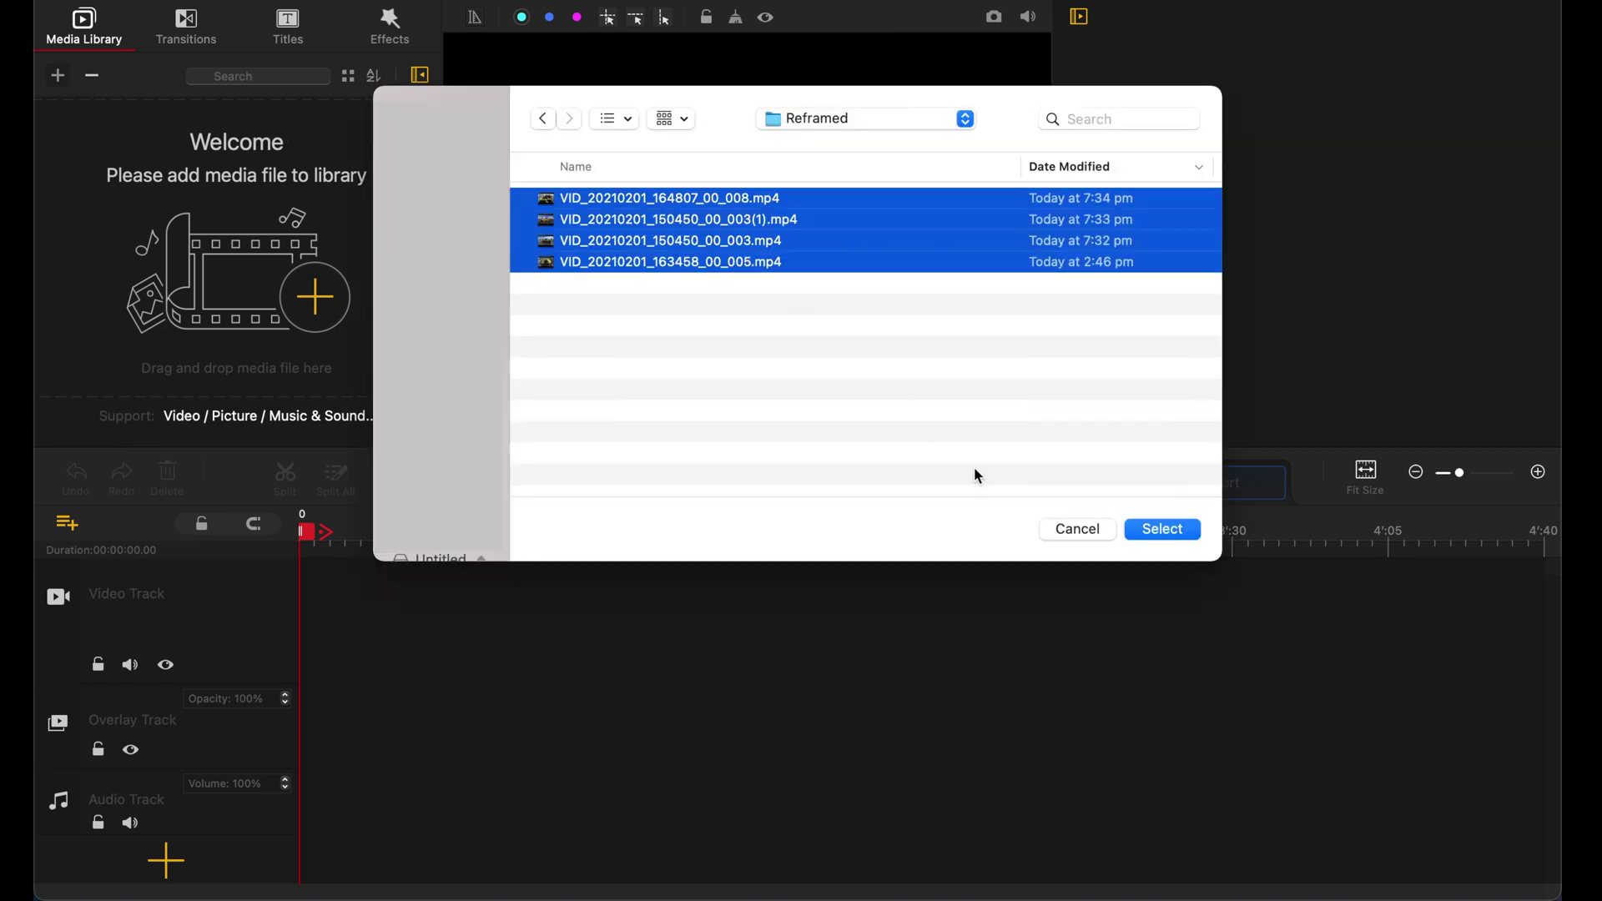
left_click(1148, 534)
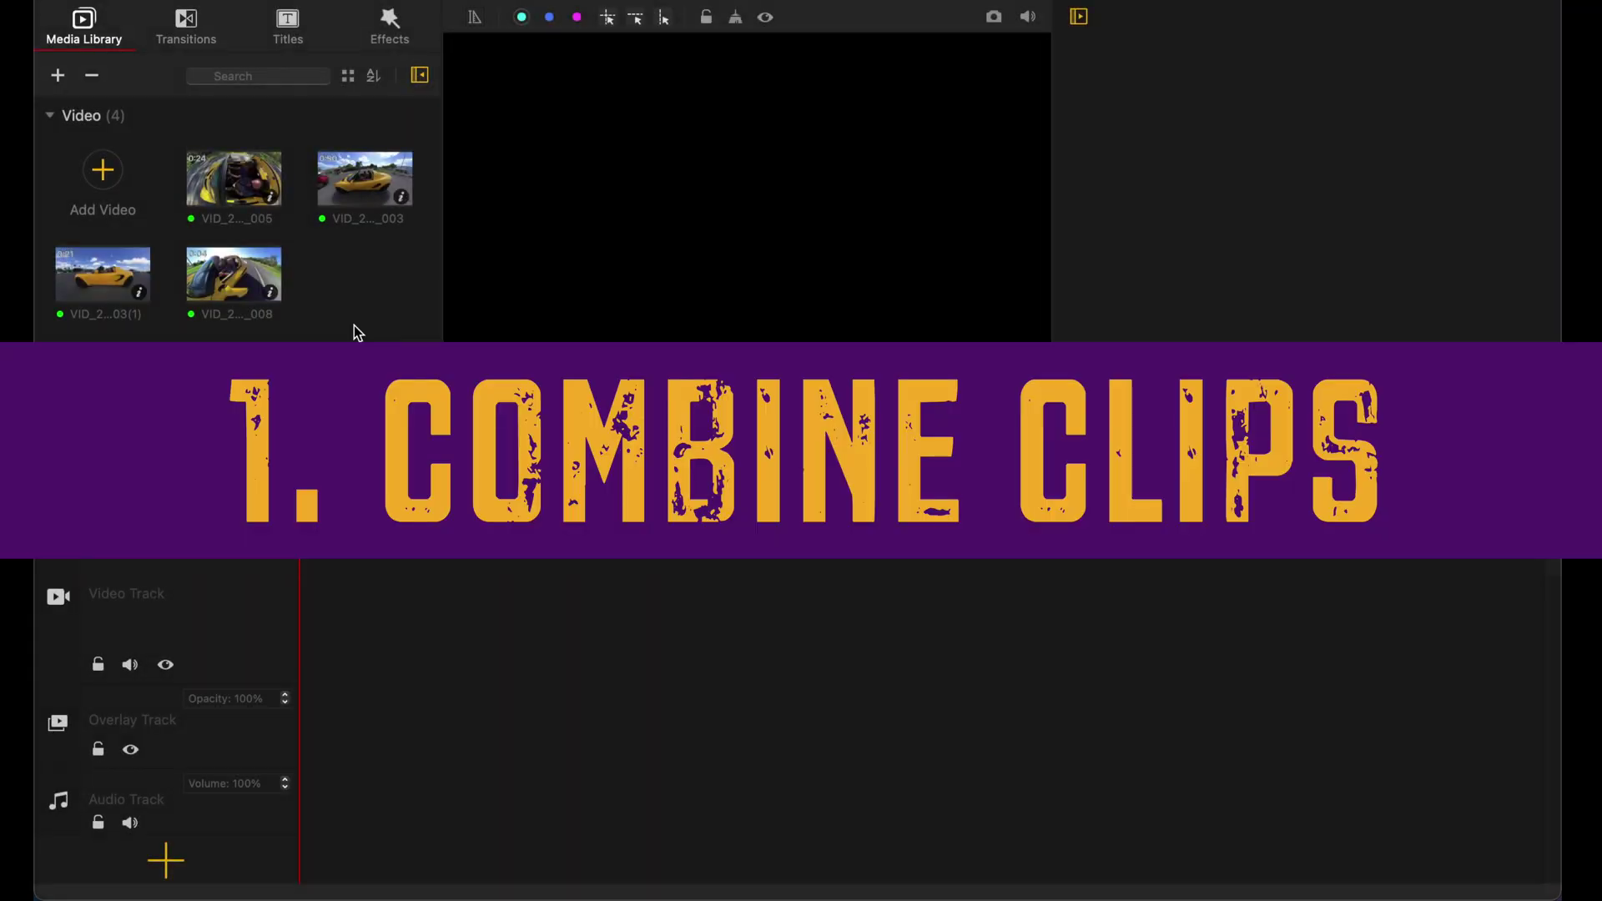
Place clips 005, 003 and 008 in sequence on the video track.
mouse_move(221, 204)
left_click_drag(251, 201, 381, 644)
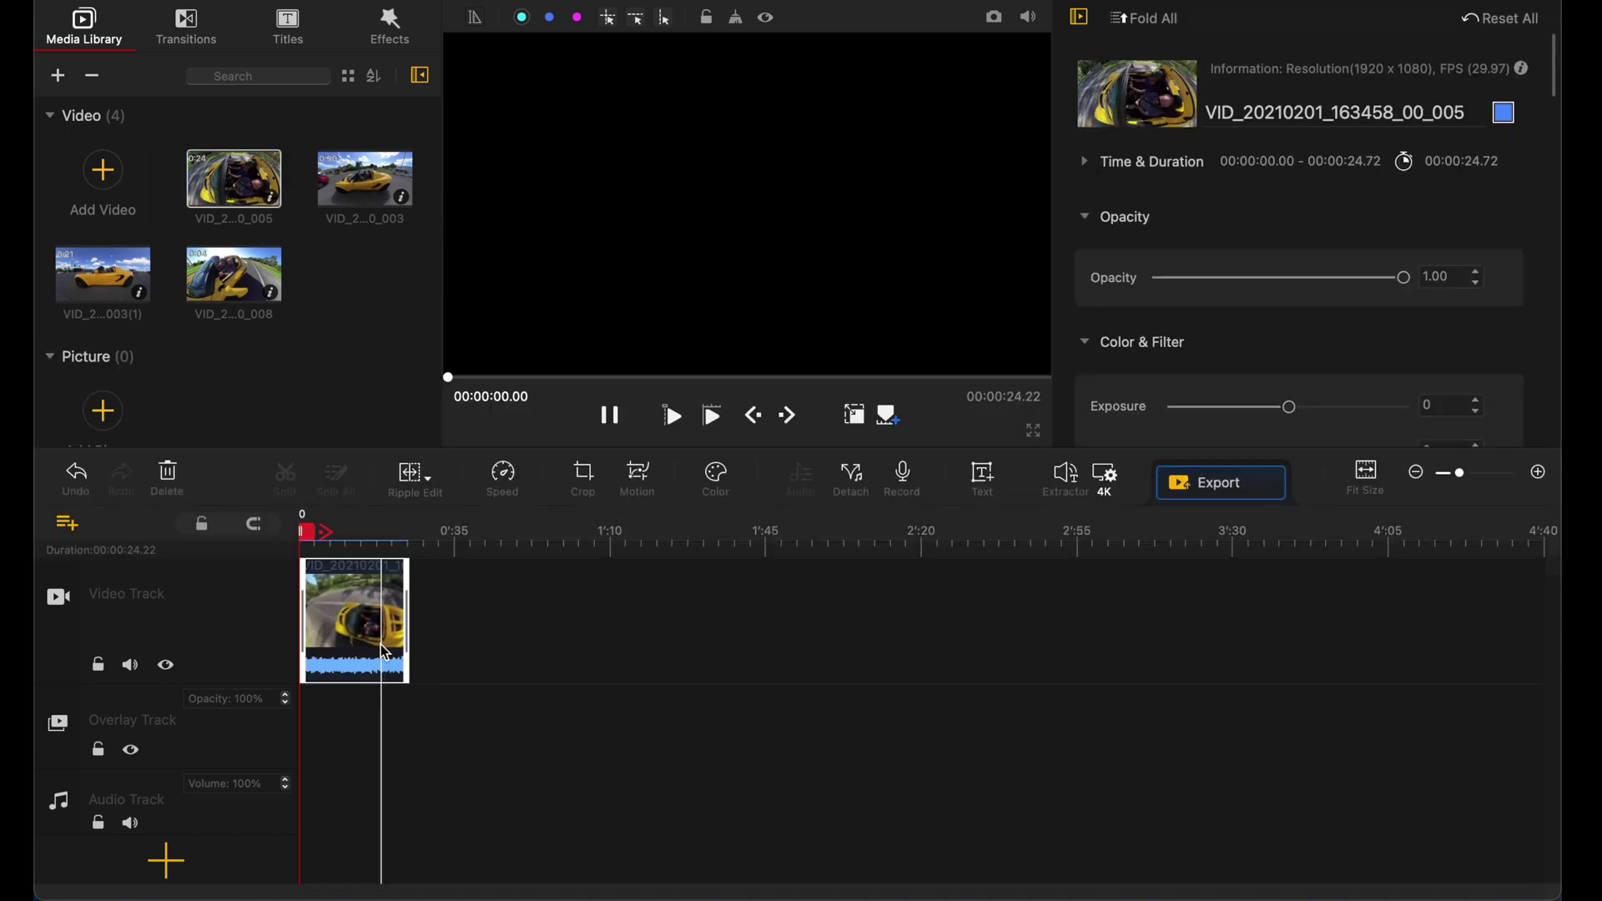
left_click_drag(363, 197, 447, 618)
mouse_move(246, 280)
left_click_drag(246, 279, 608, 658)
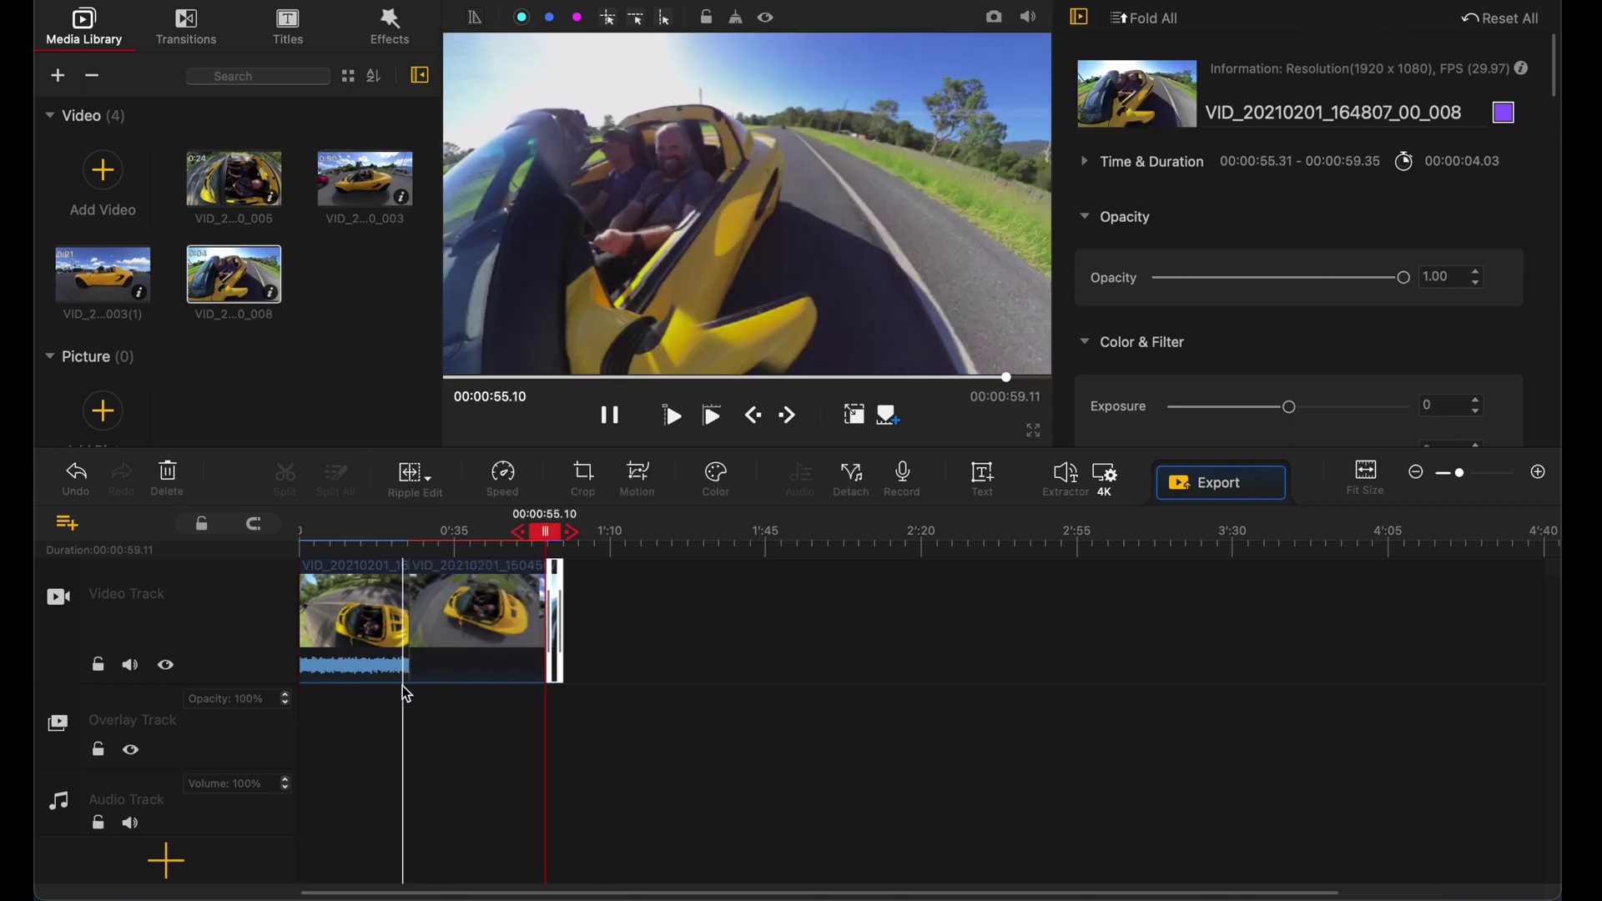
Zoom the timeline in around 57 seconds and select the second car clip.
left_click(554, 543)
scroll(551, 548, "up", 2)
scroll(550, 548, "up", 4)
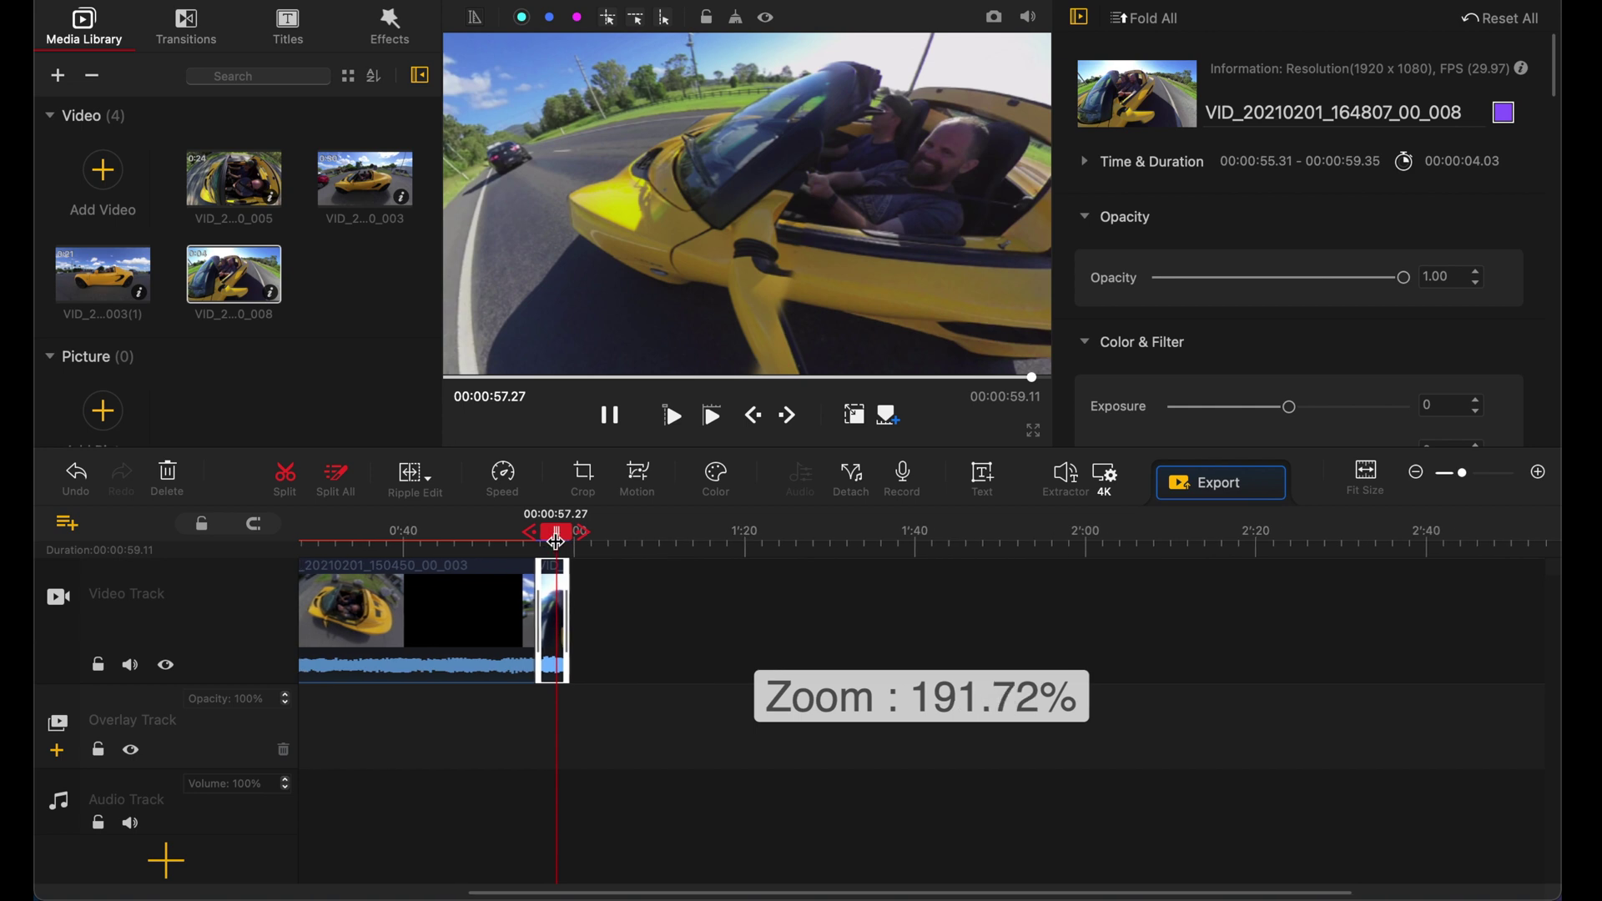
scroll(580, 544, "up", 1)
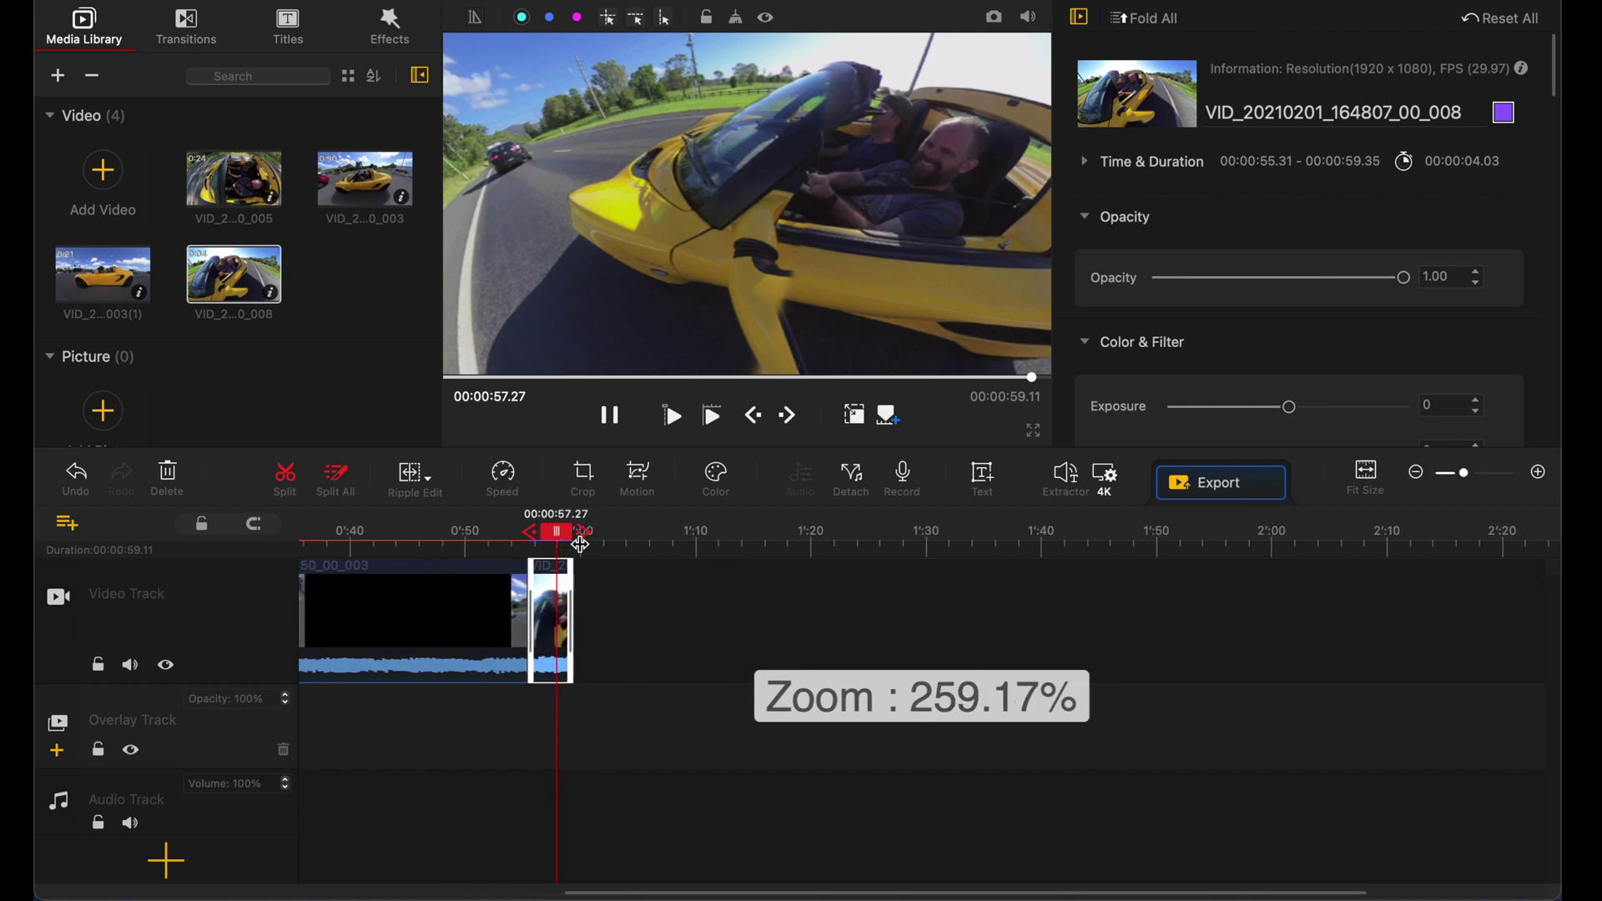
scroll(588, 544, "up", 3)
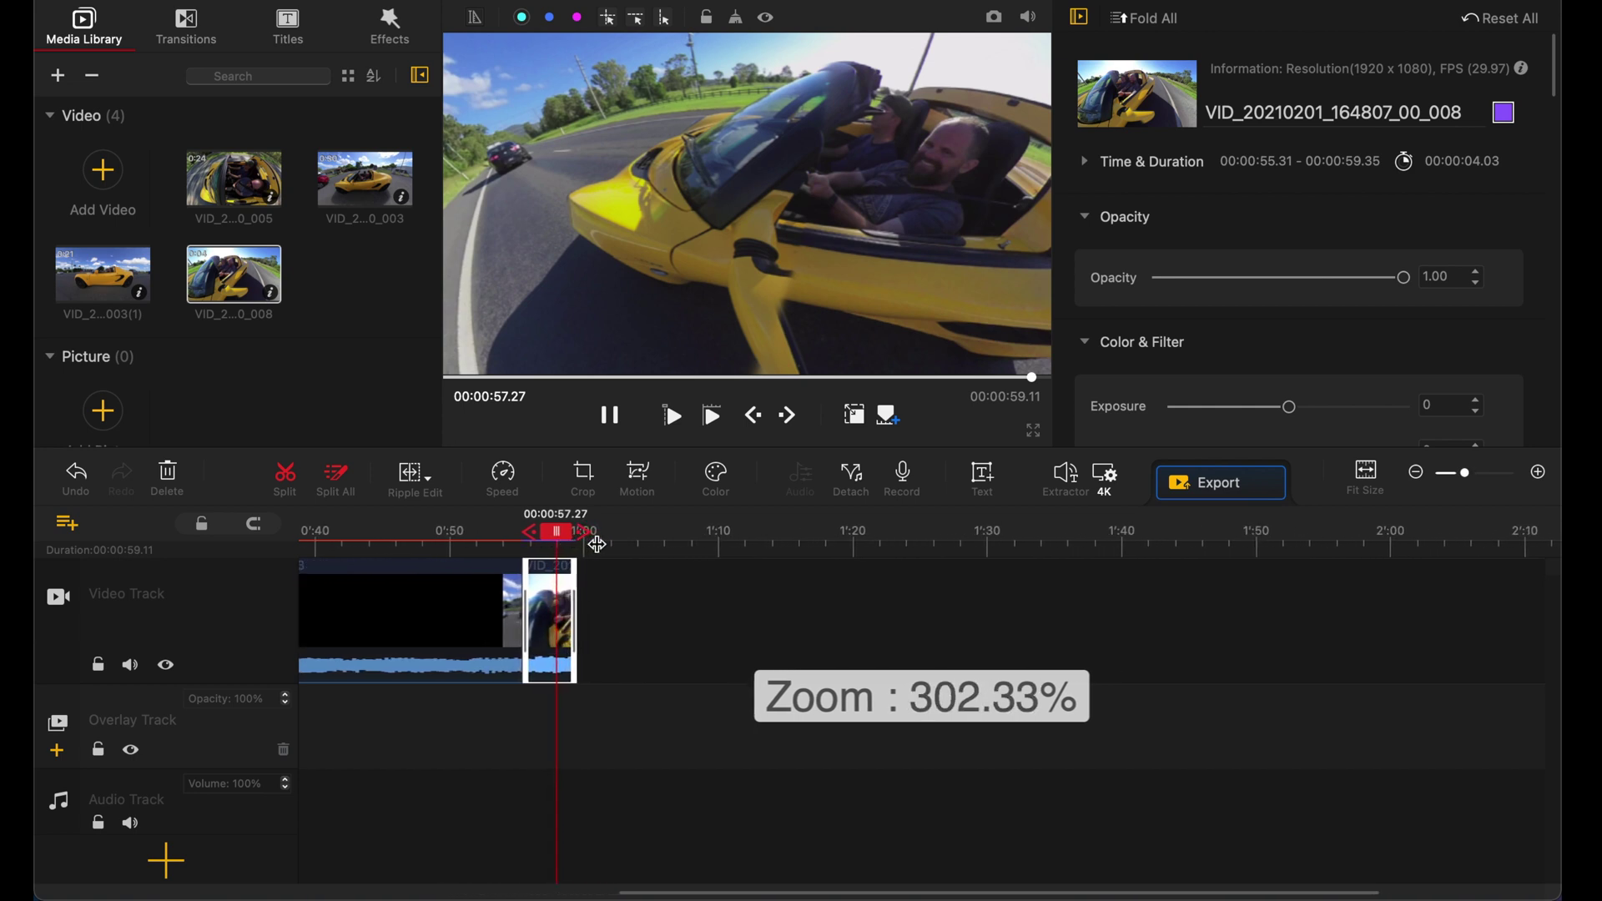
scroll(598, 543, "down", 8)
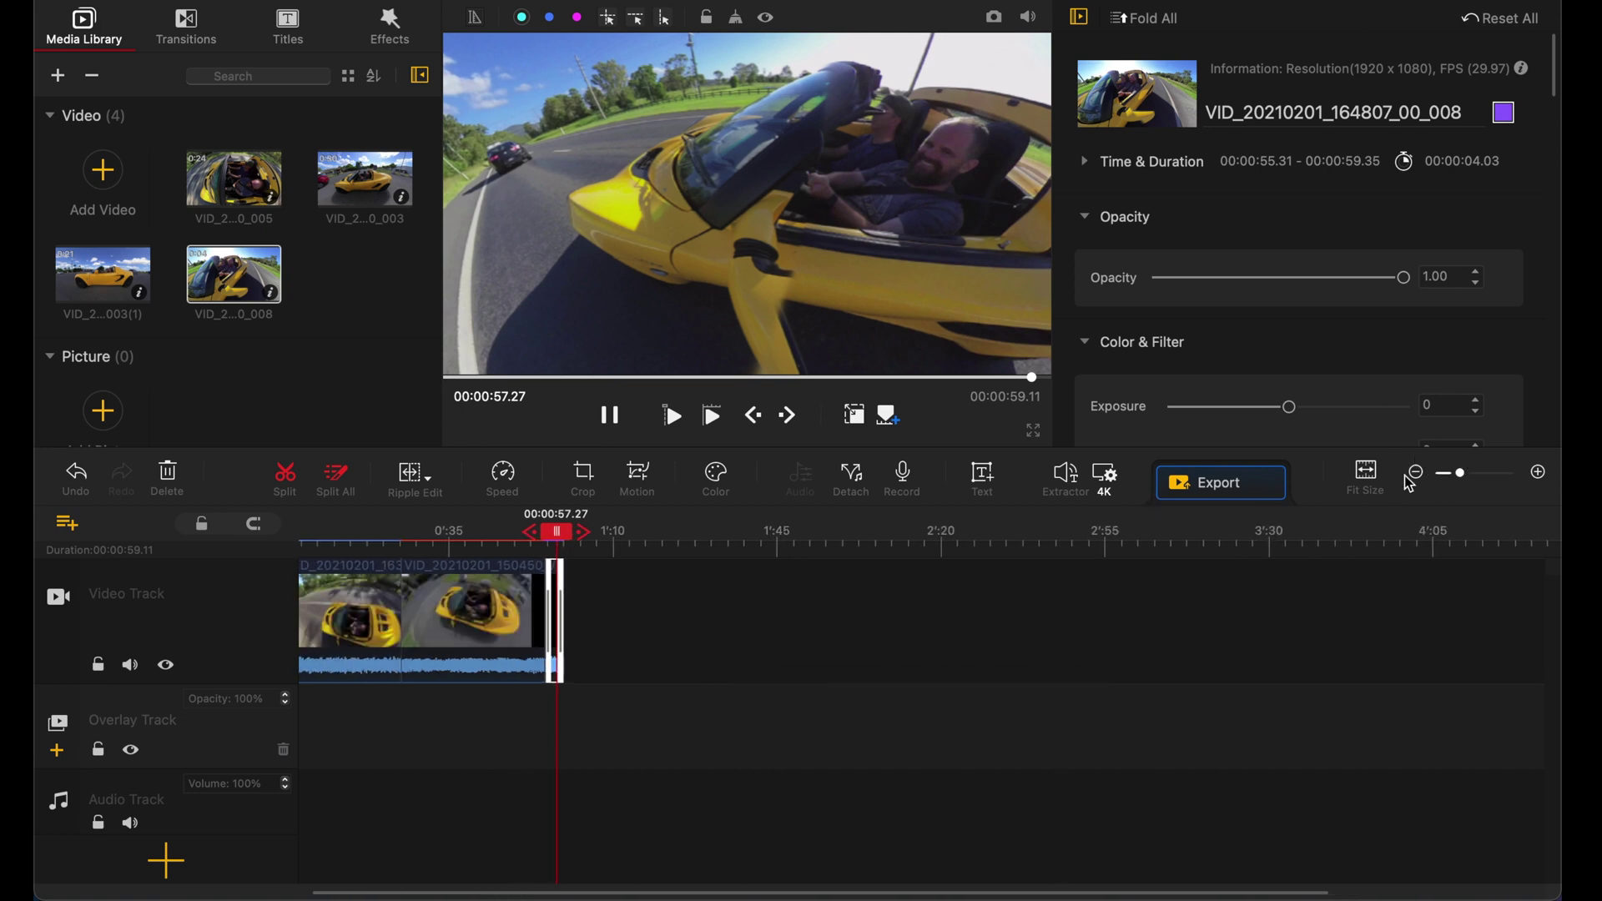
left_click(1540, 474)
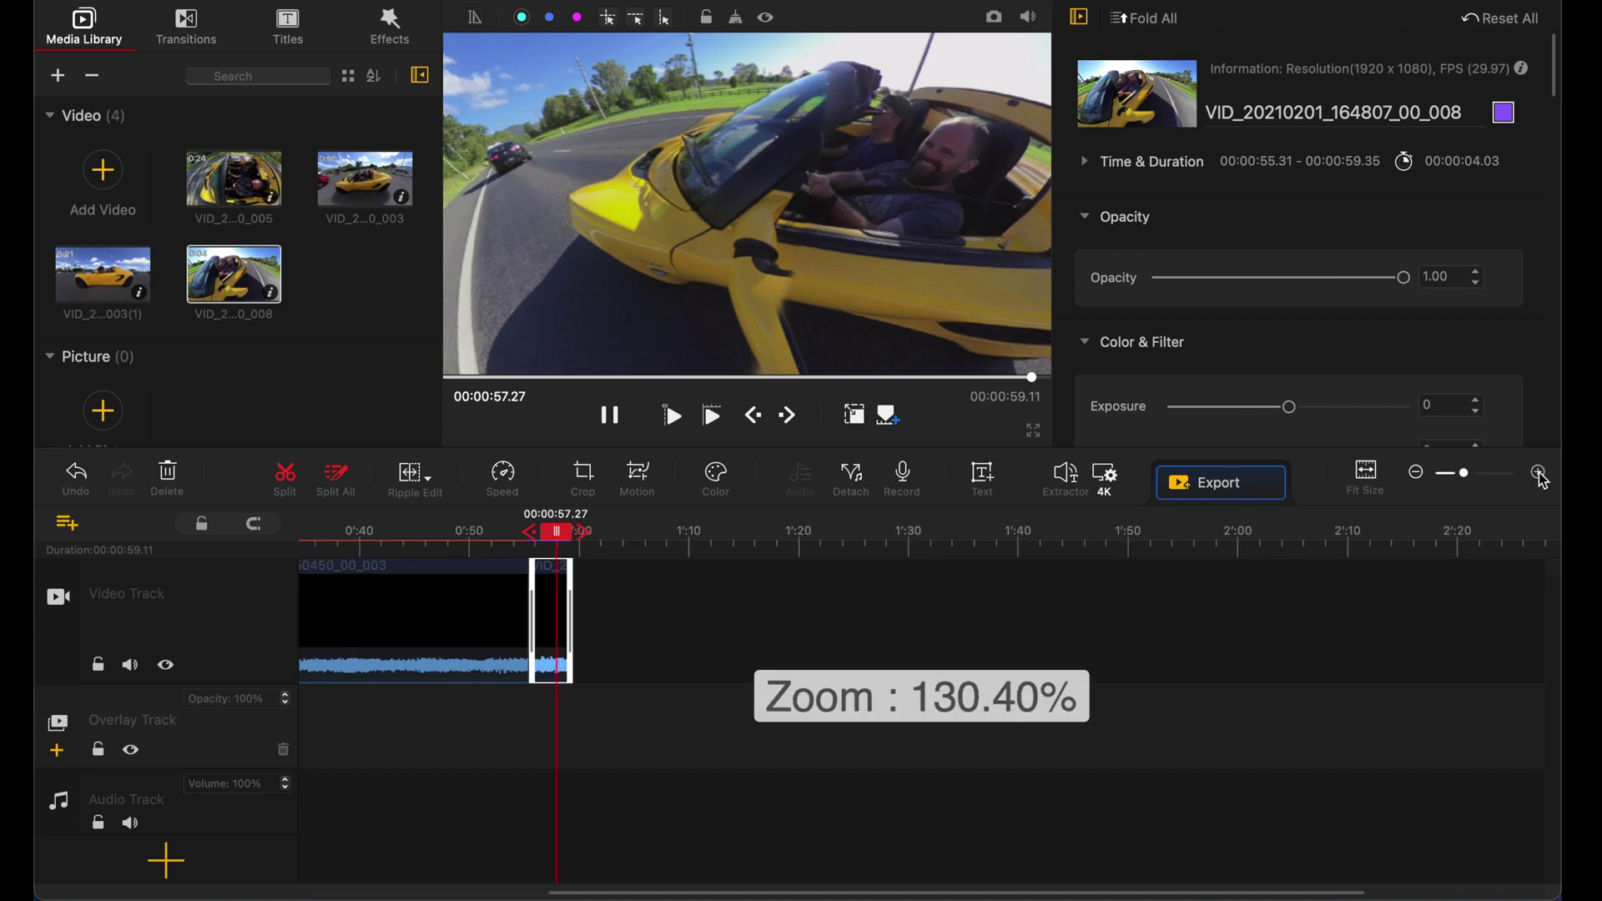
scroll(1067, 618, "up", 3)
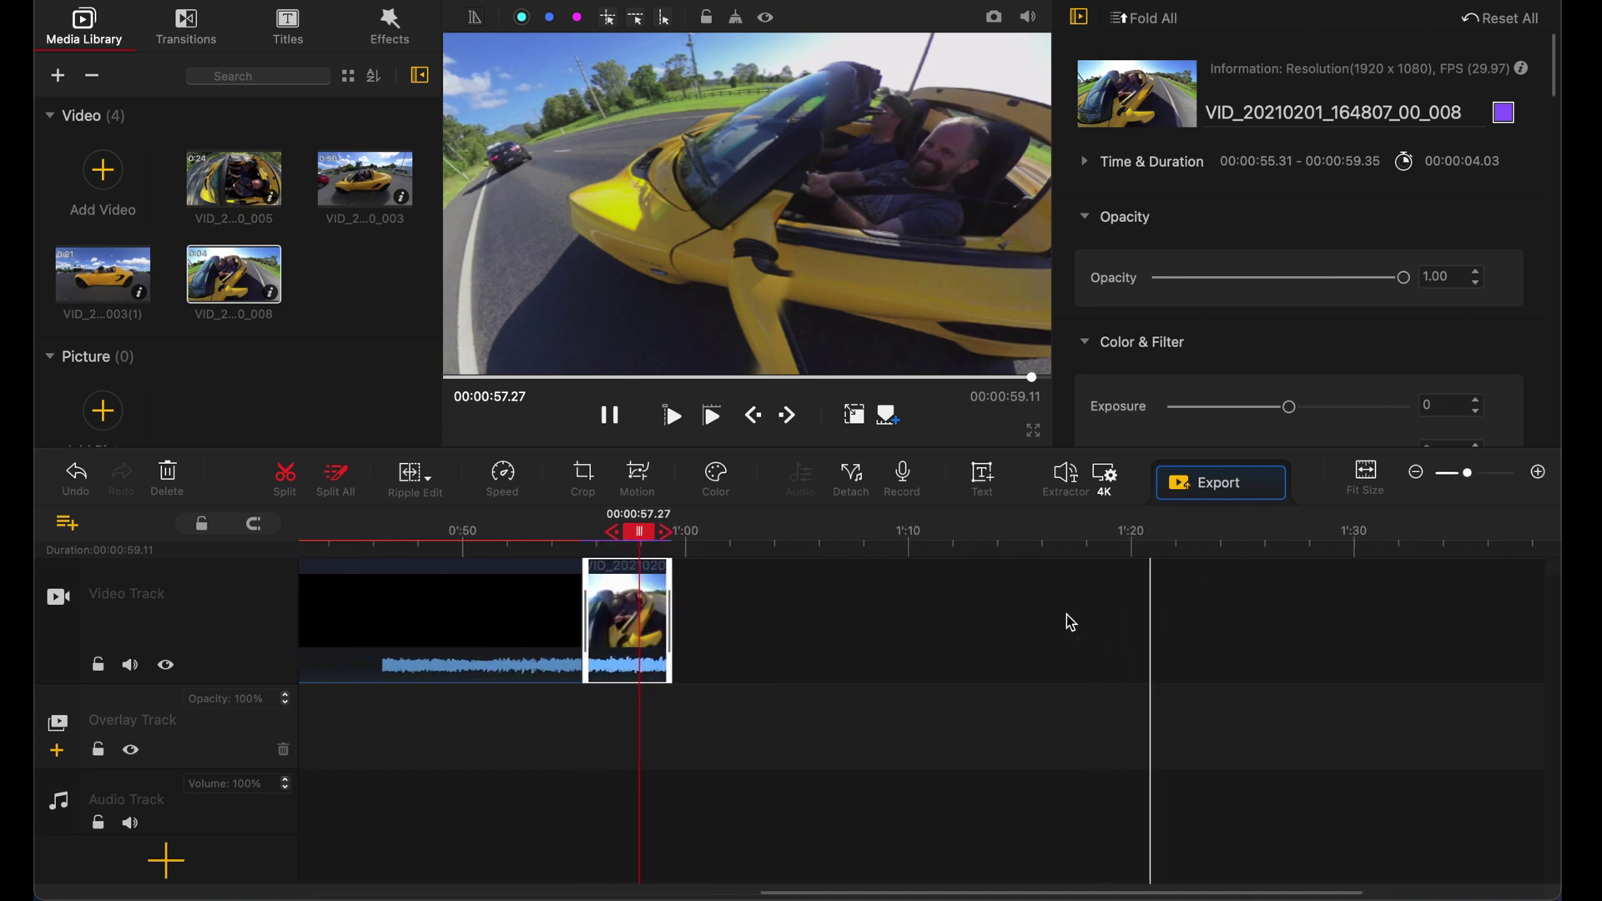
scroll(1068, 619, "left", 10)
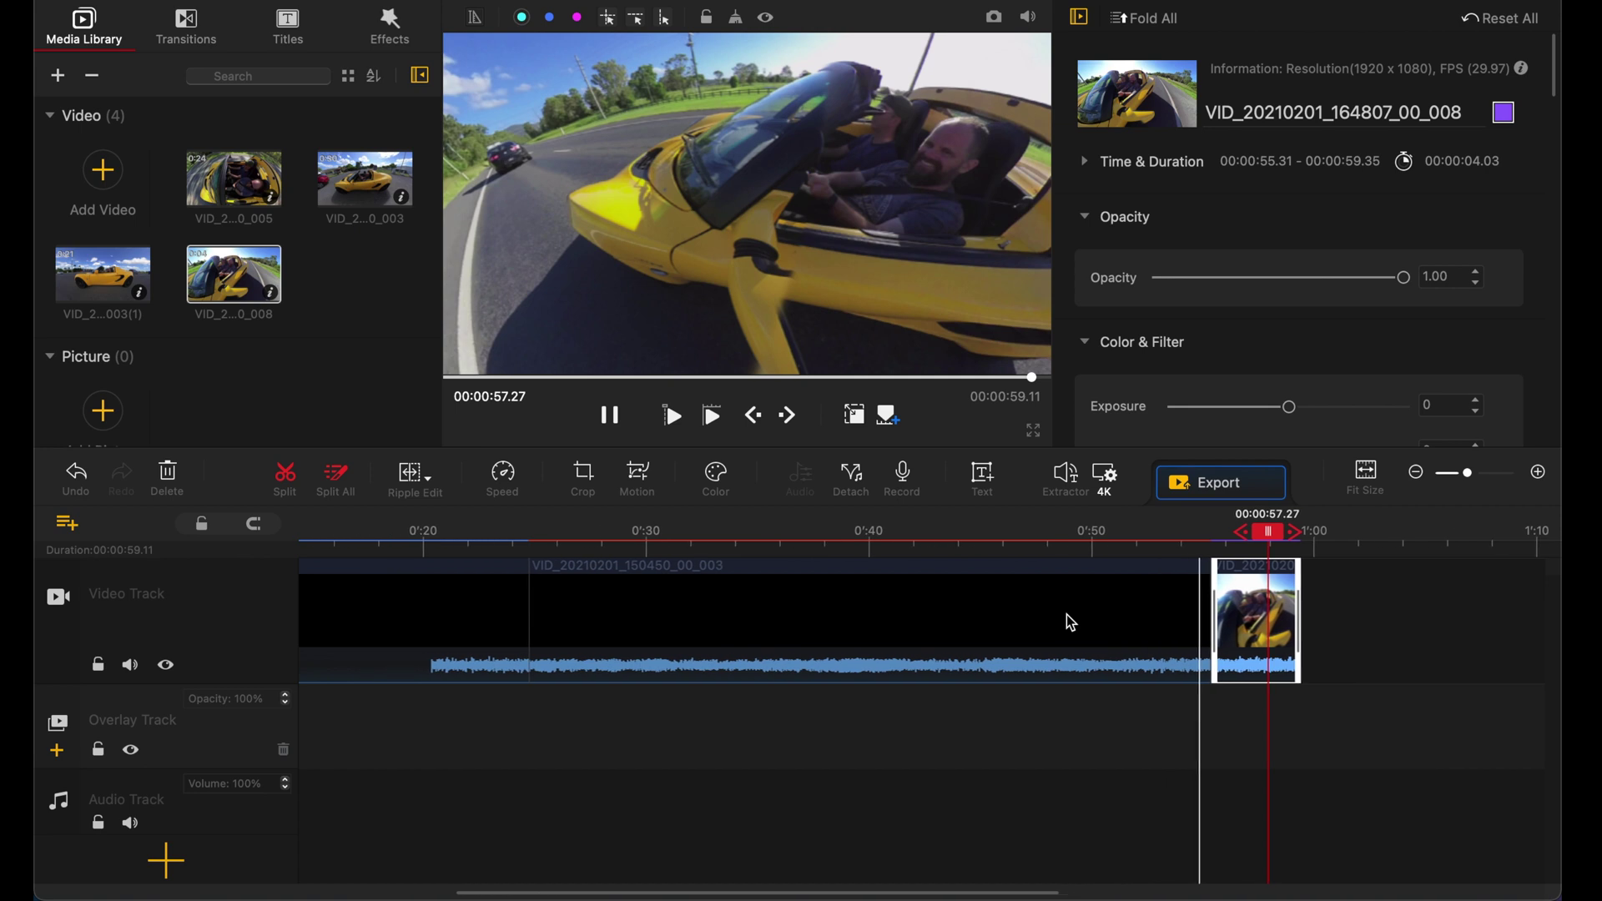
scroll(1070, 622, "left", 5)
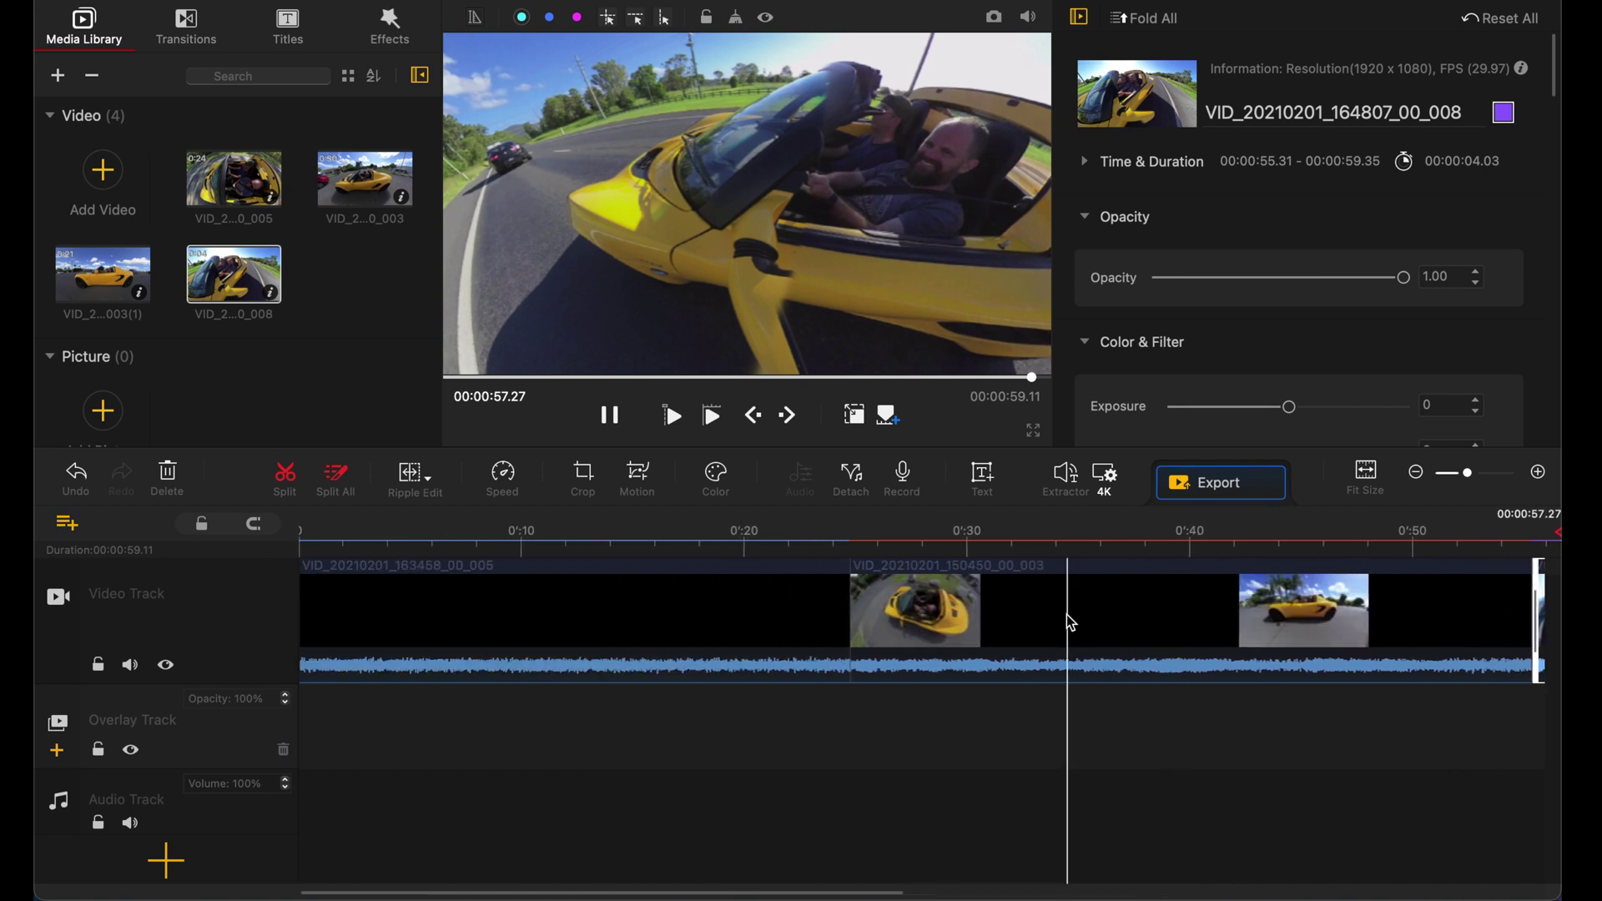
left_click(1070, 622)
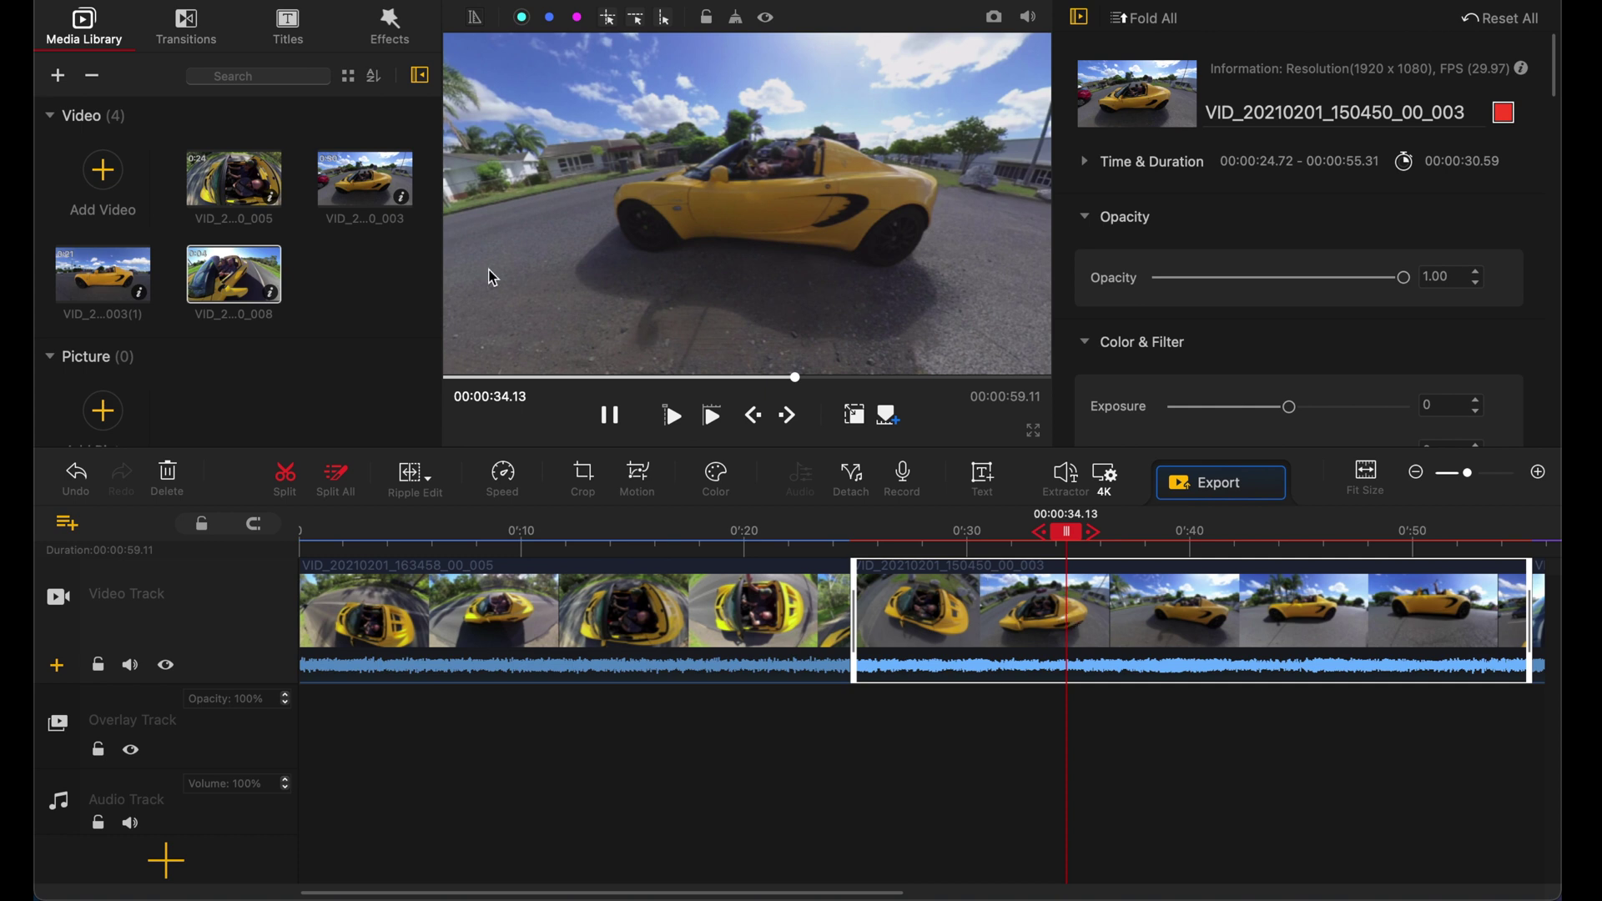
Drop the Wipe 2 transition onto the join between the first two car clips.
left_click(191, 24)
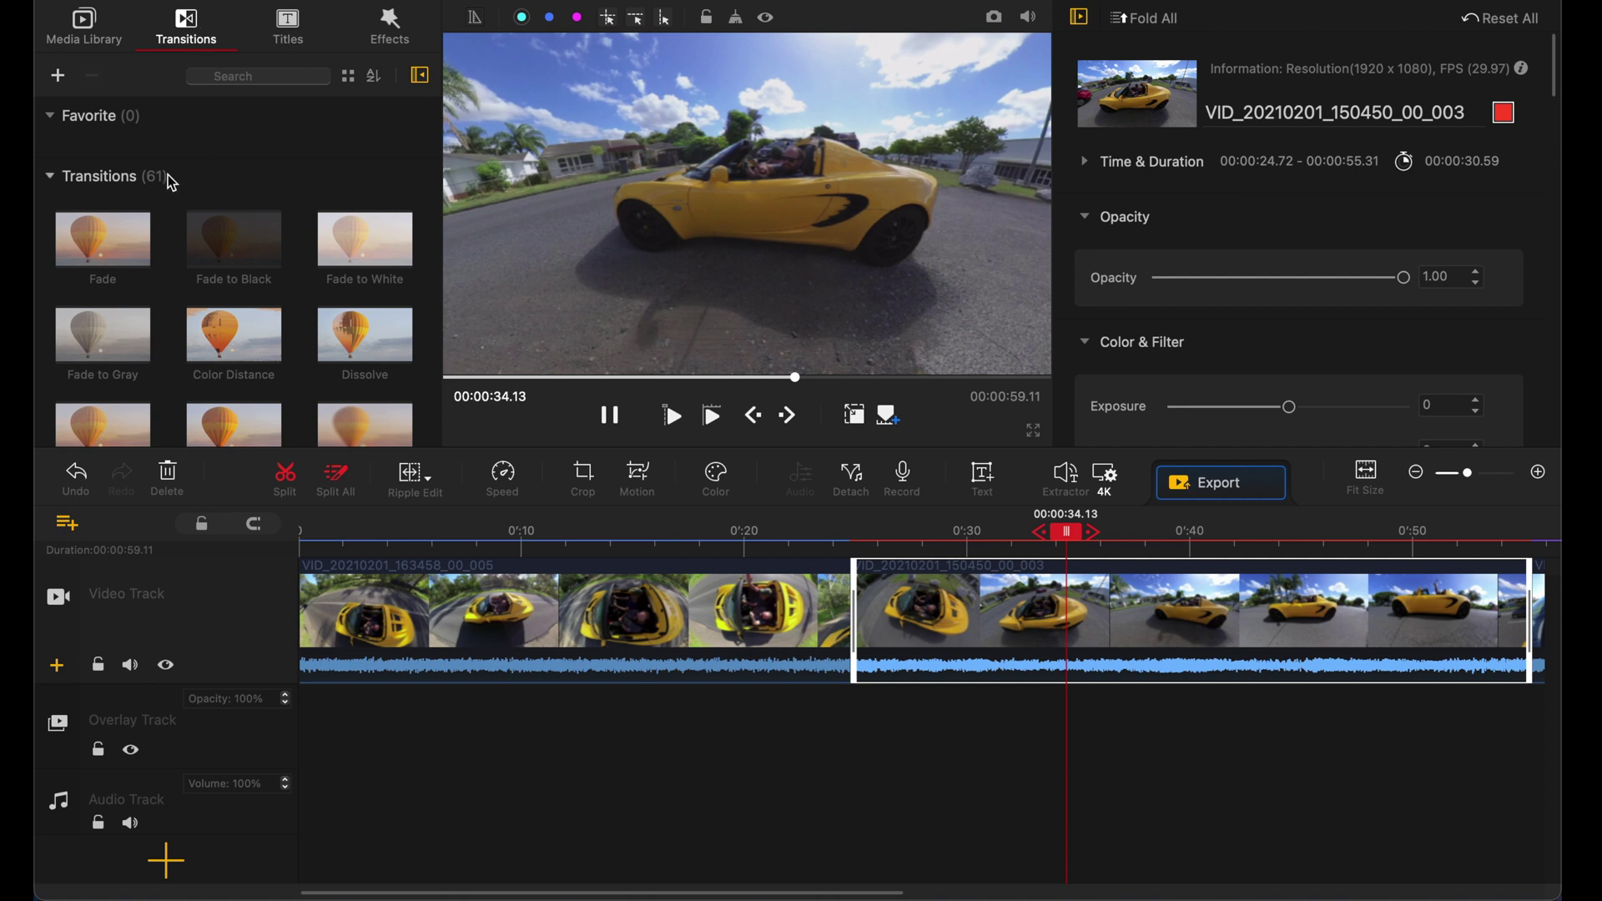
scroll(269, 173, "down", 10)
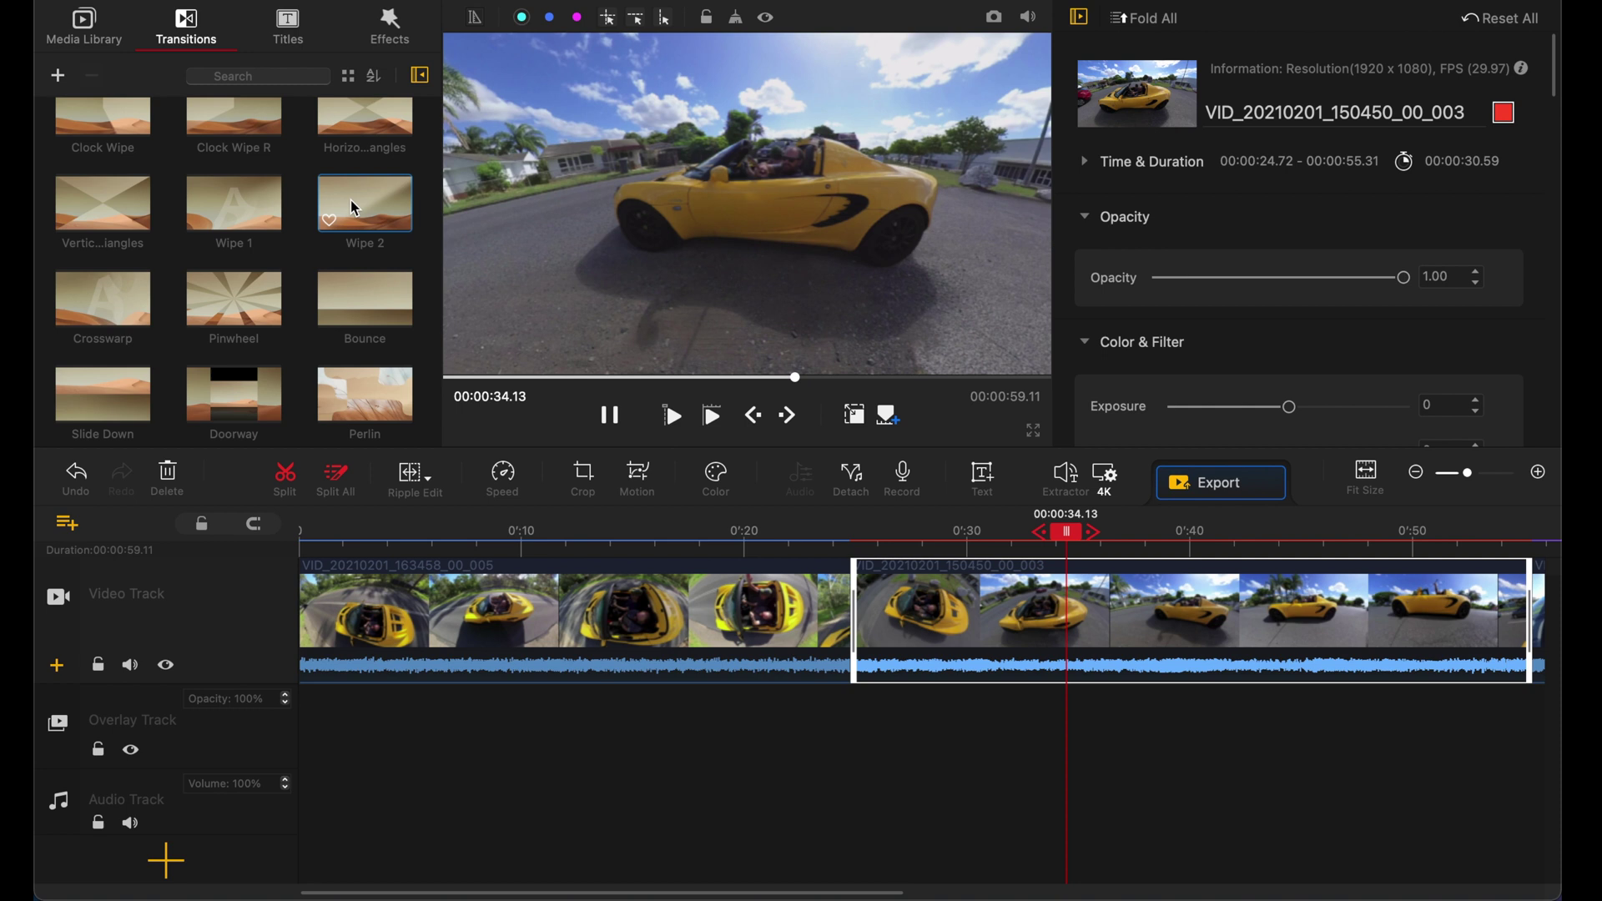
left_click_drag(380, 233, 852, 609)
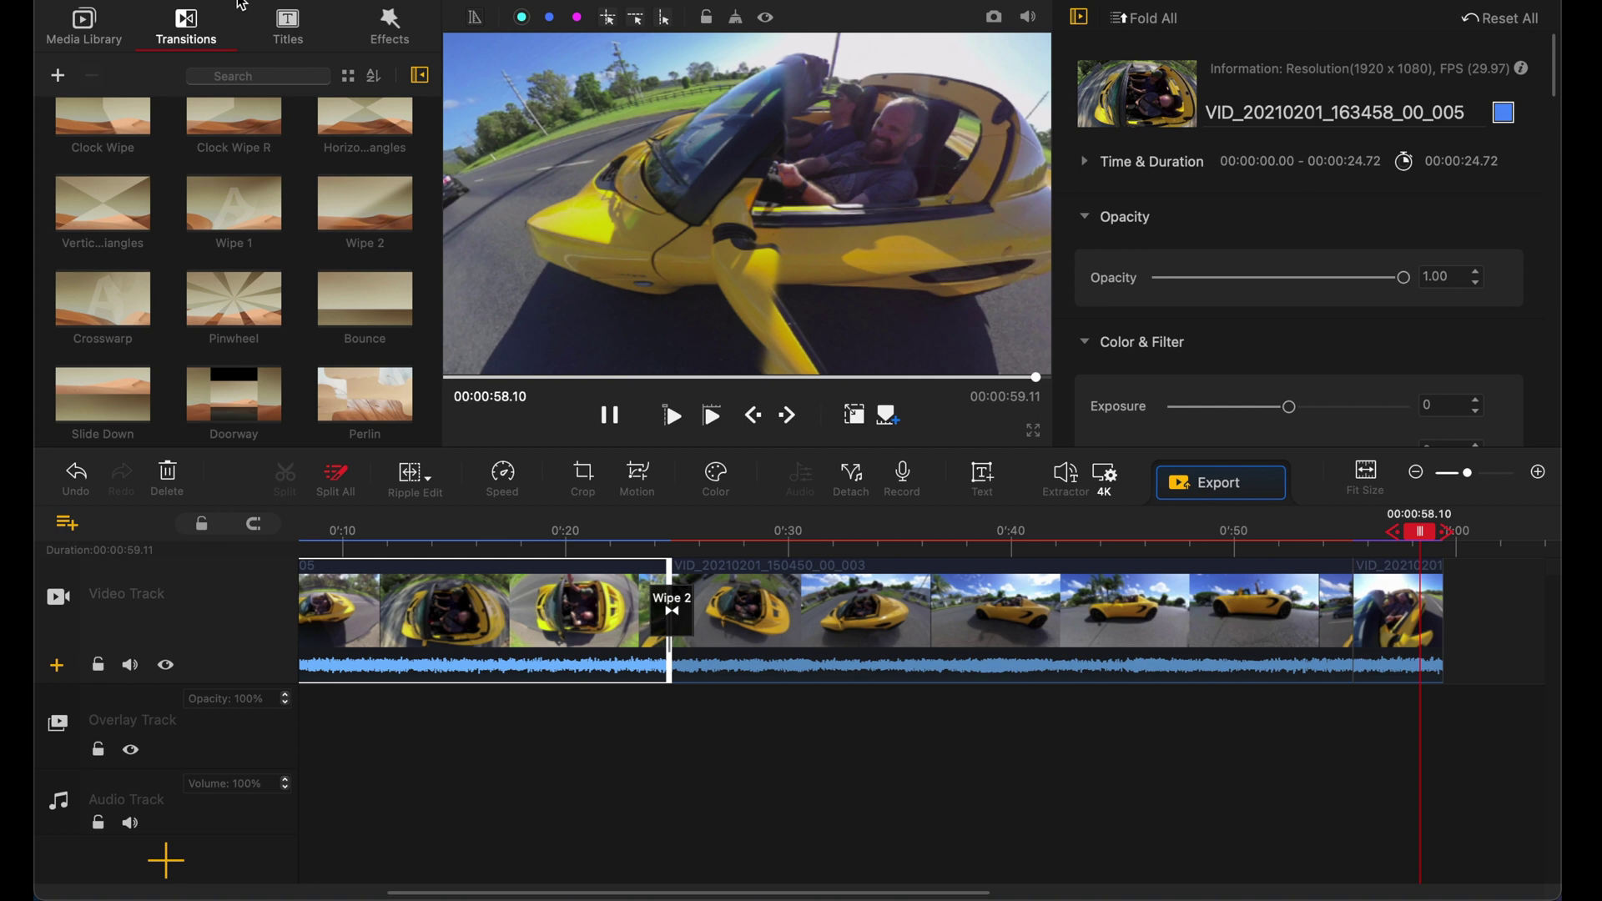
Import the downloaded Stay For Now mp3, lay it on the audio track, and preview.
left_click(84, 26)
mouse_move(976, 876)
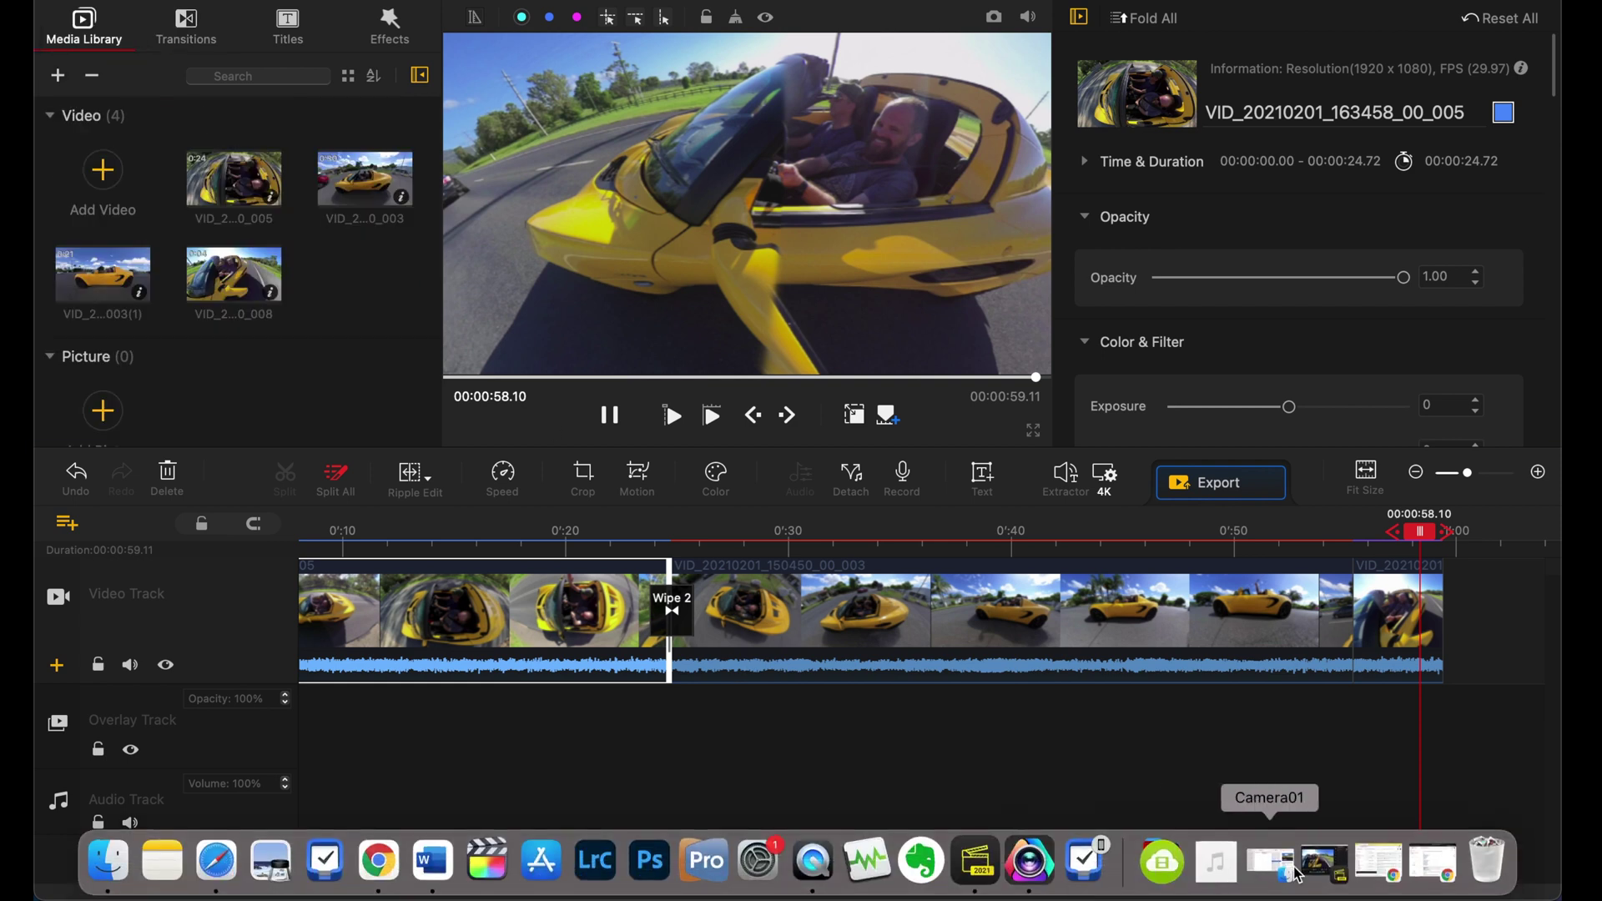
left_click(1229, 873)
left_click_drag(1216, 776, 288, 294)
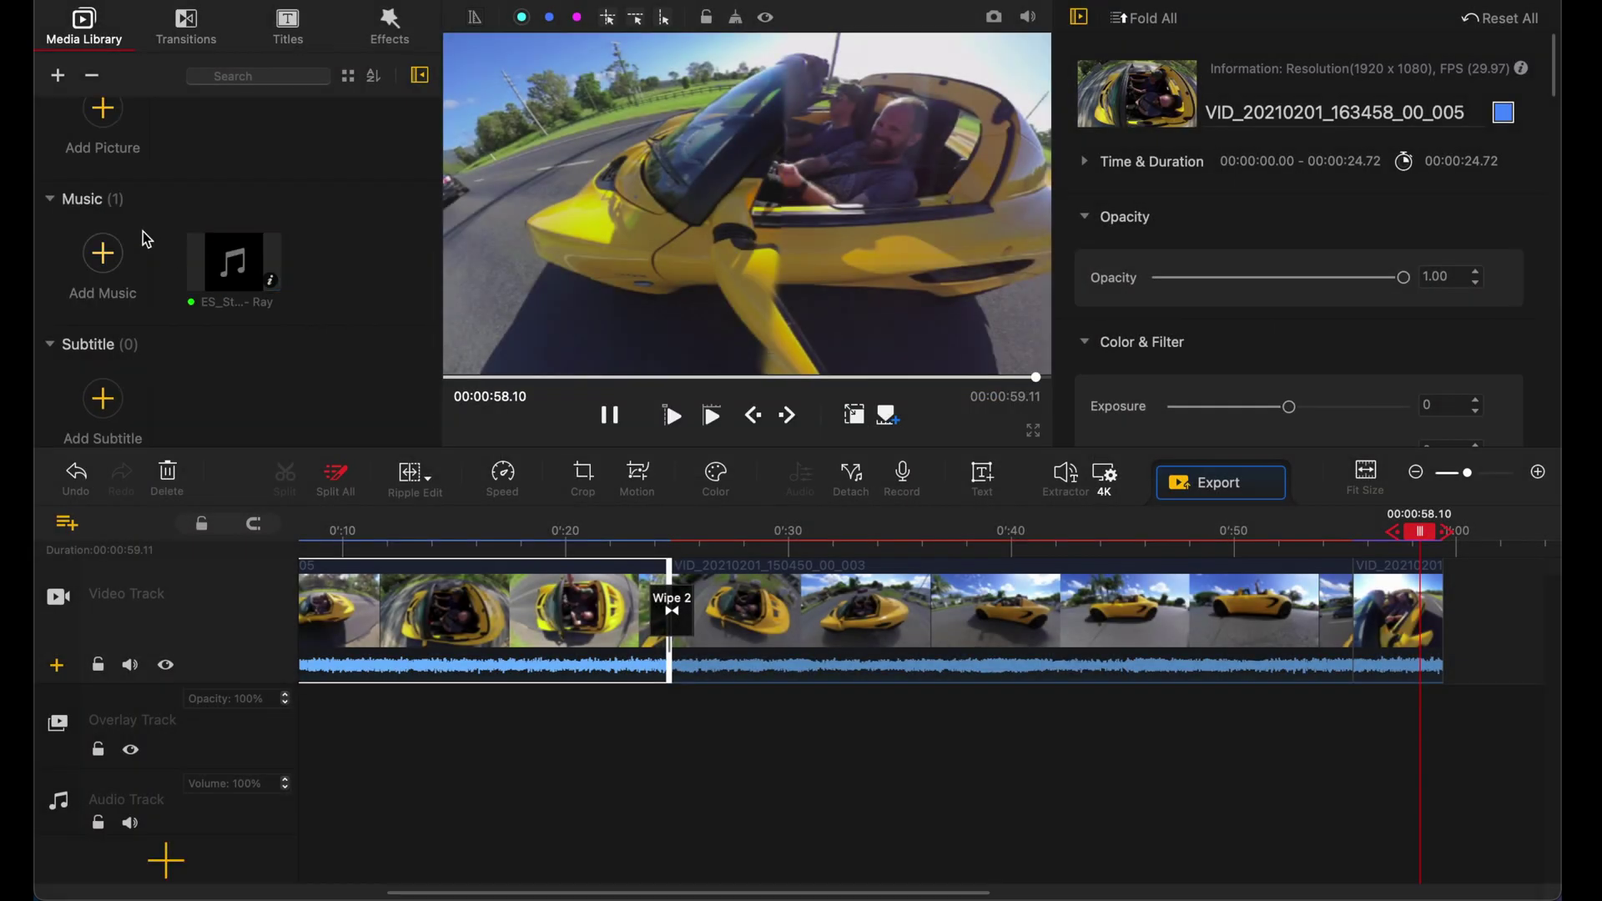
left_click_drag(222, 272, 324, 794)
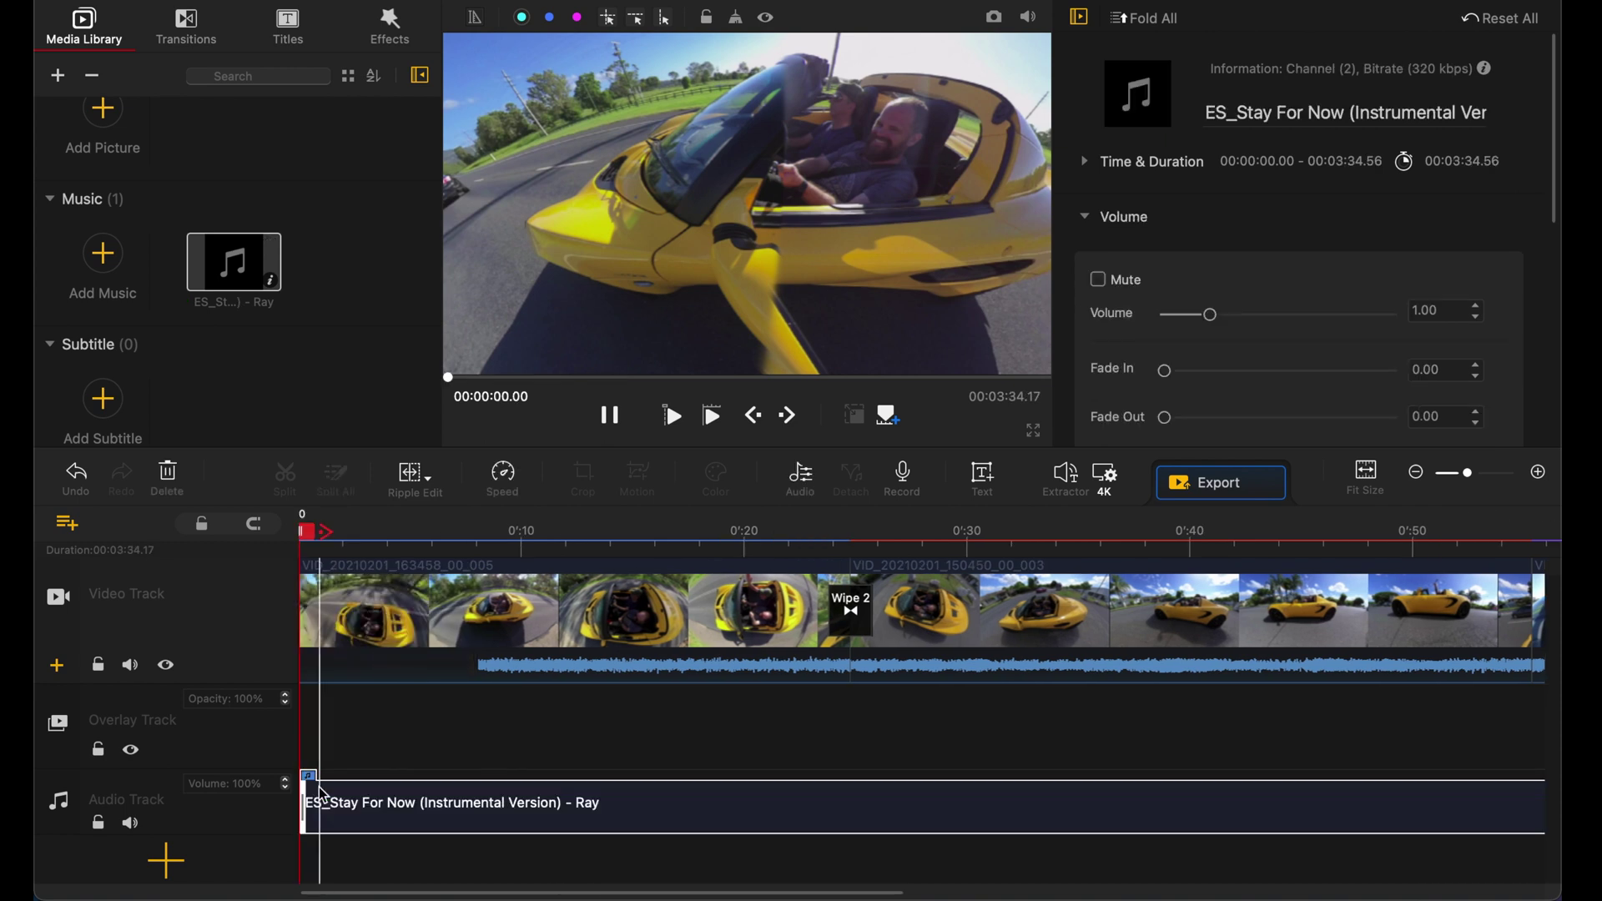
left_click(427, 531)
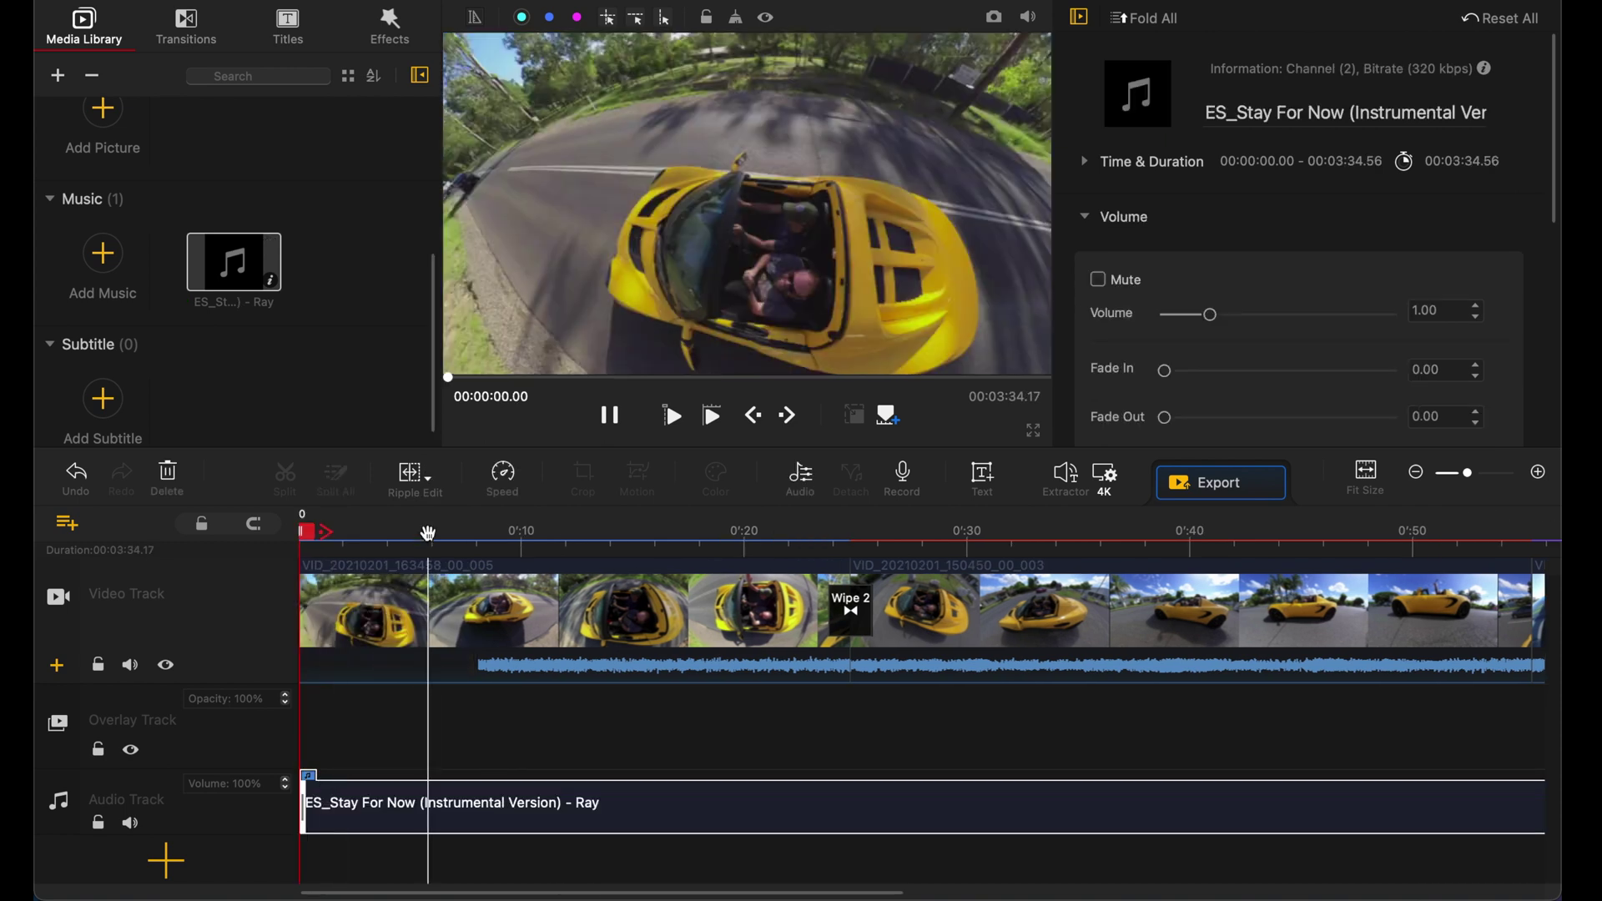
left_click(676, 422)
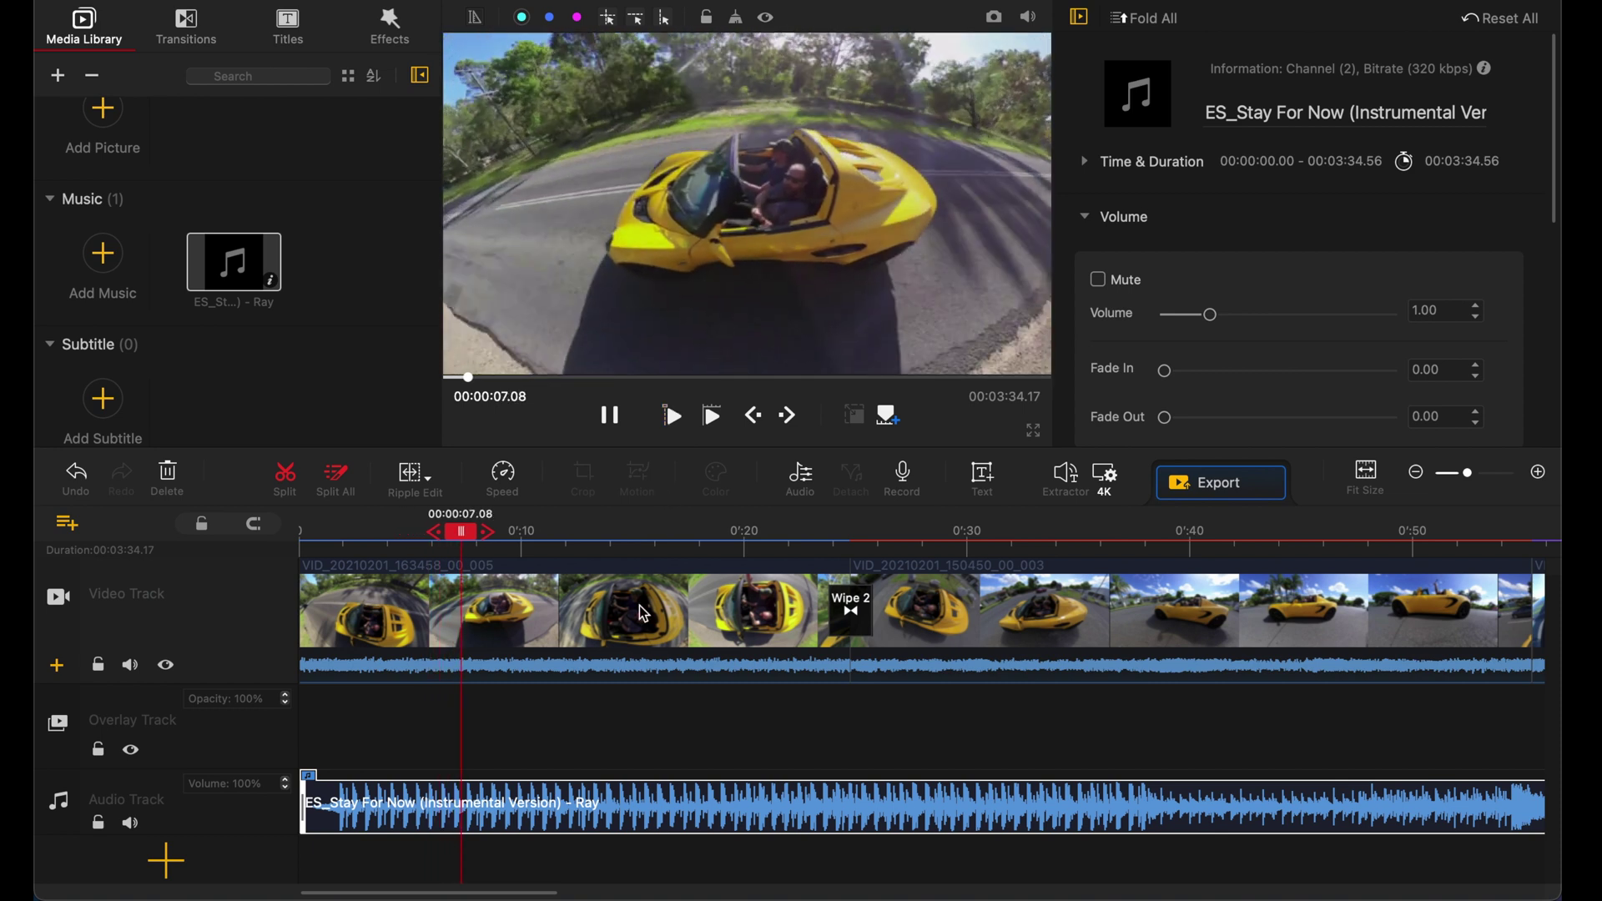
Mute the first car clip's own audio and replay from the start to check.
left_click(650, 626)
right_click(651, 626)
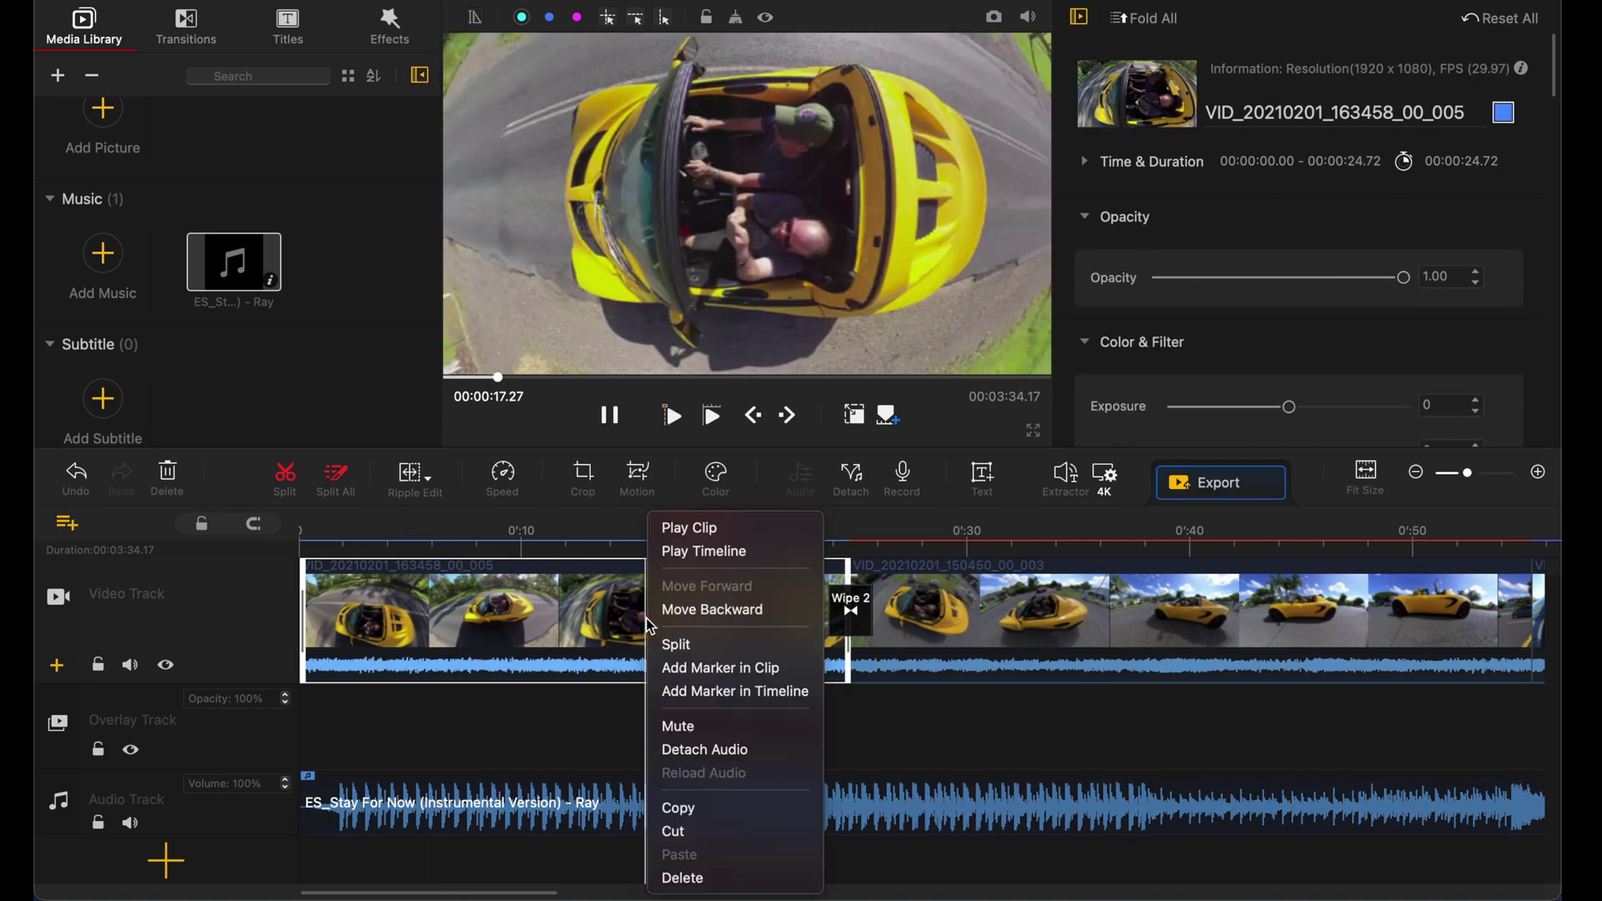
left_click(682, 732)
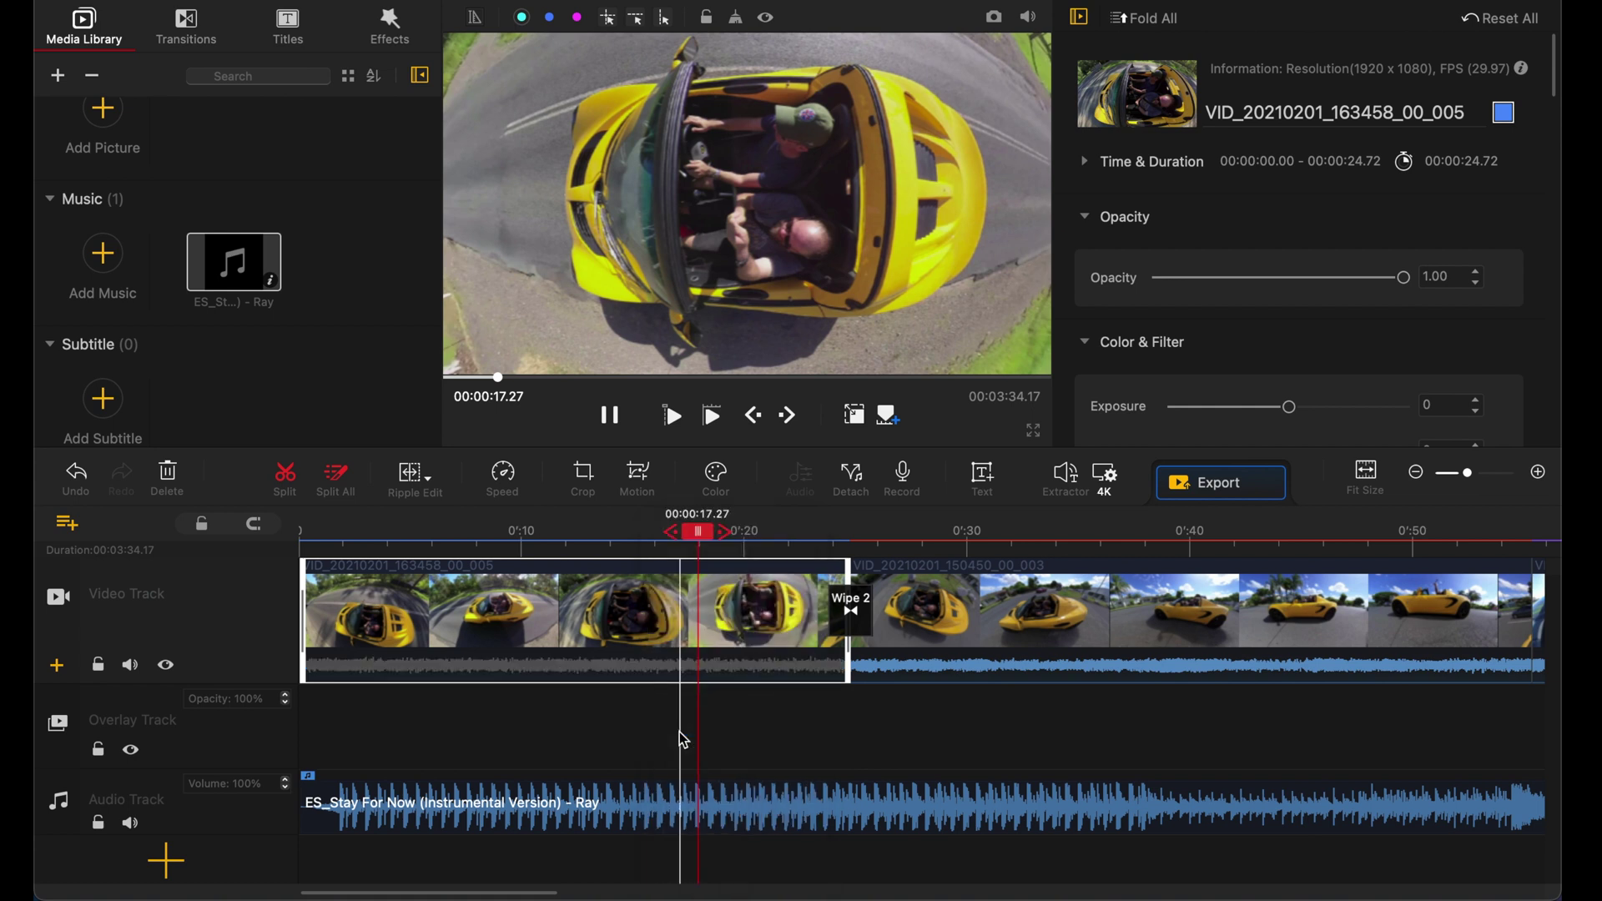
left_click(446, 718)
left_click(672, 416)
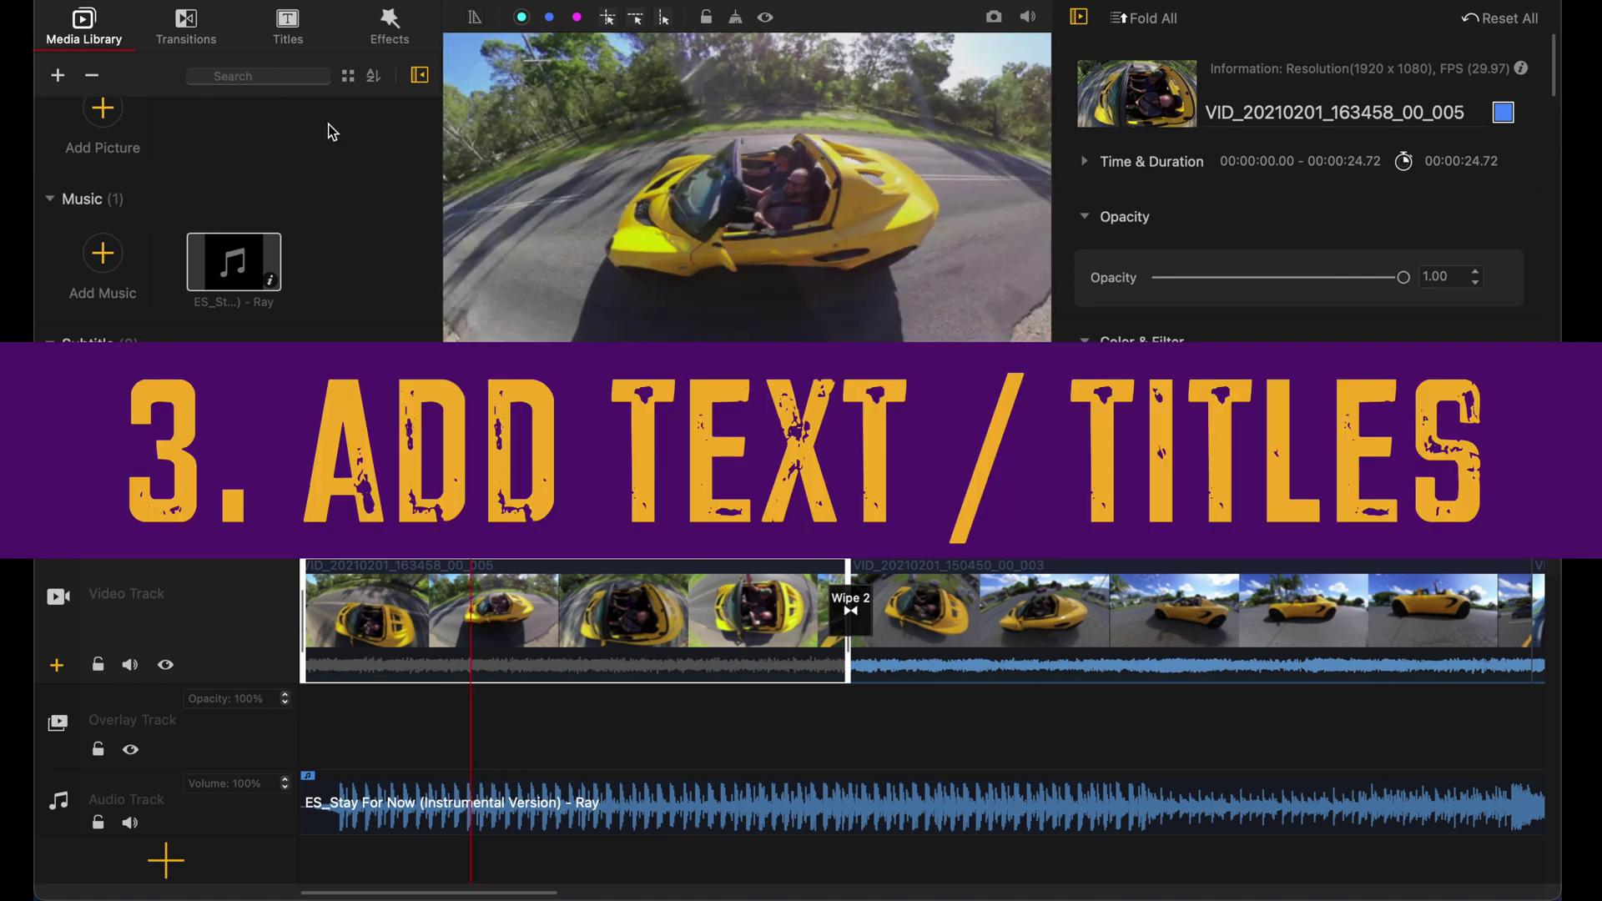
Place the Credit 2 'THE END' title on the overlay track at 35.06–40.06 and preview it.
left_click(288, 25)
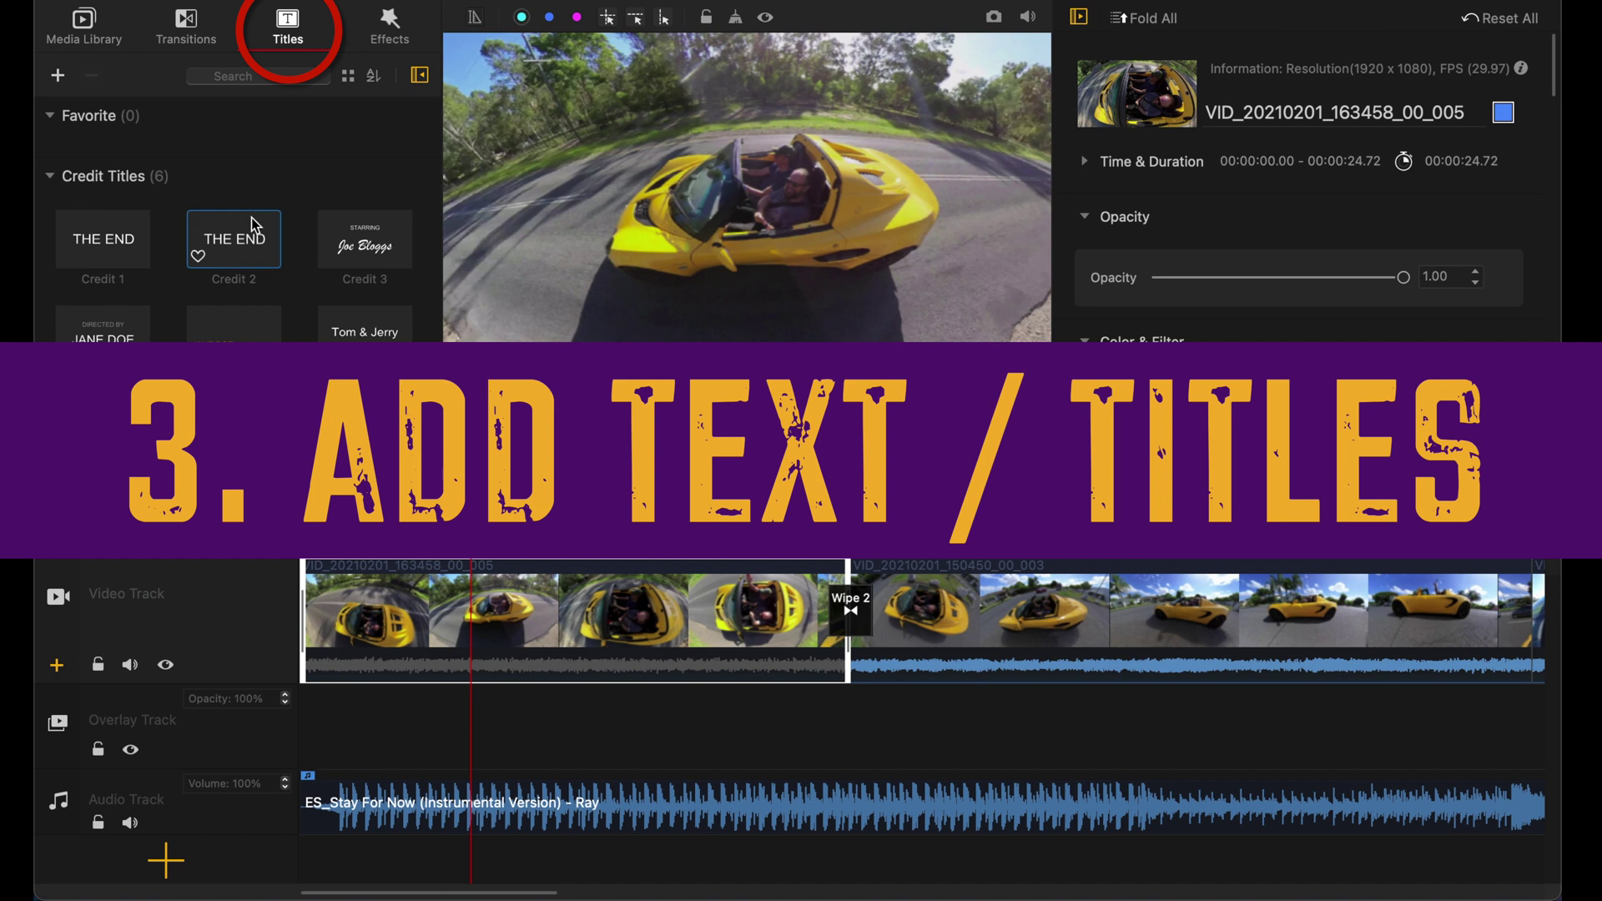
left_click_drag(253, 234, 1102, 692)
left_click(1090, 541)
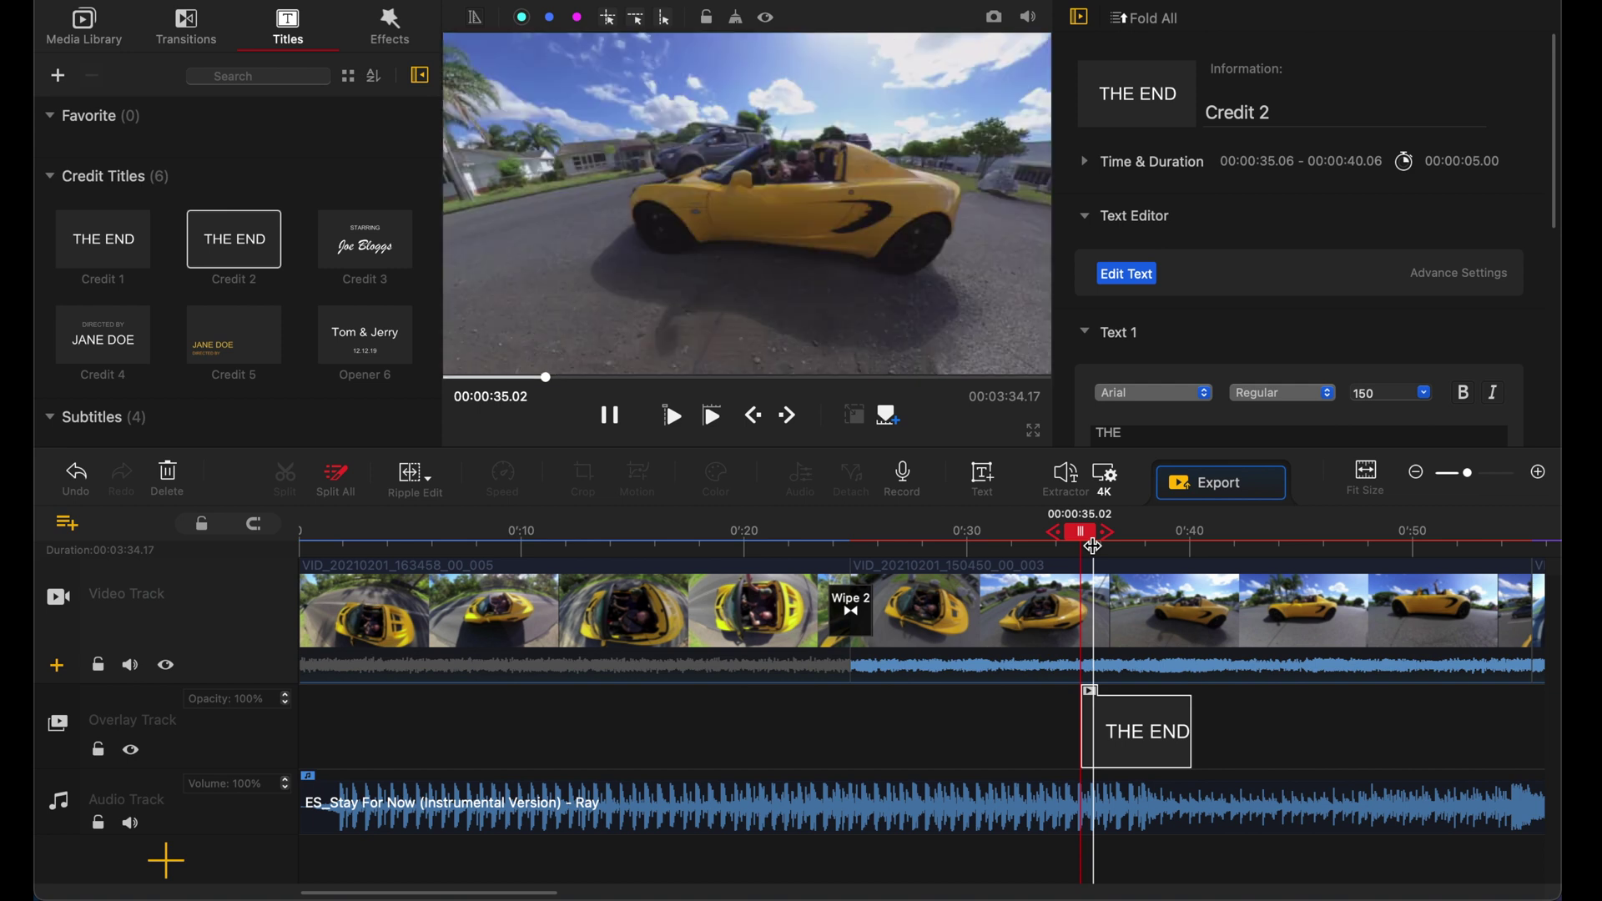
left_click(673, 417)
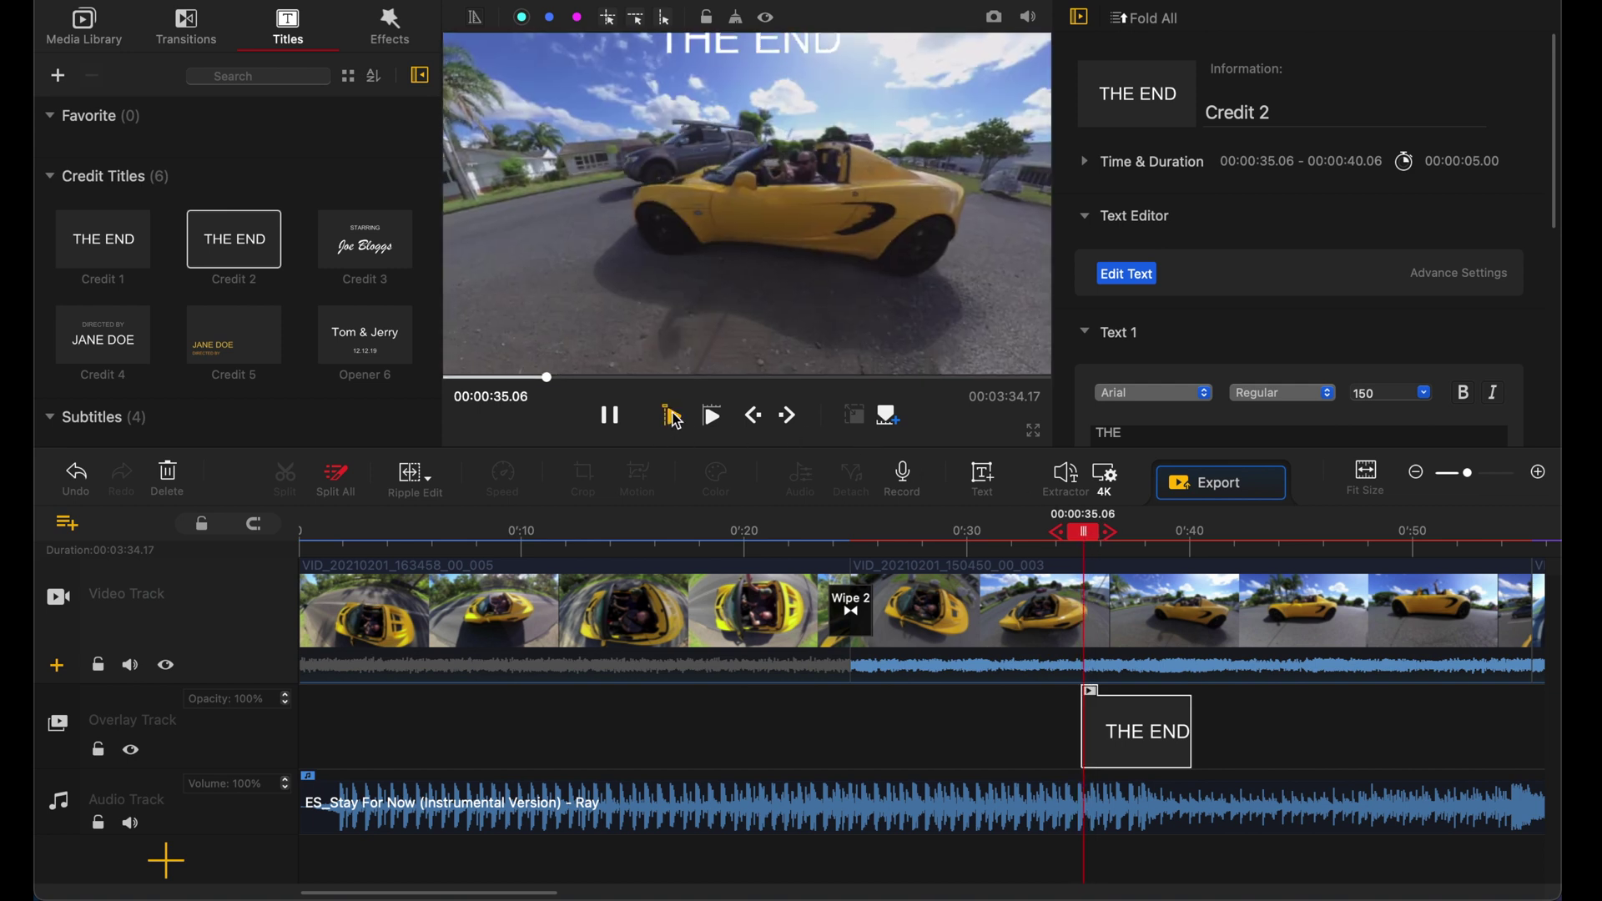
scroll(387, 247, "down", 2)
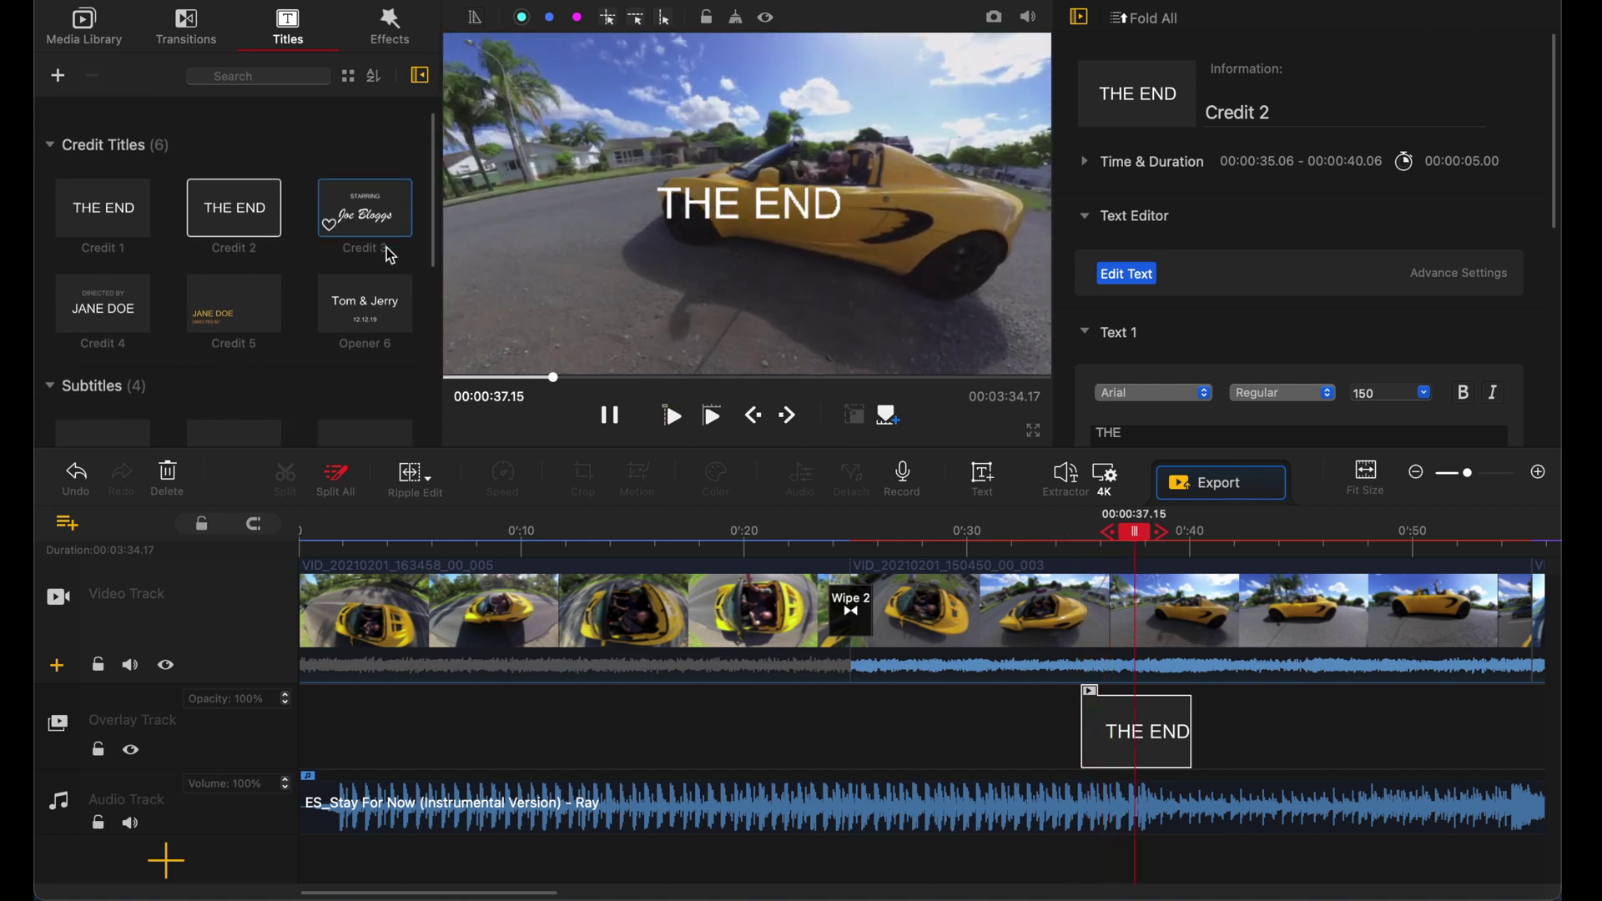
scroll(387, 248, "down", 3)
scroll(387, 248, "up", 3)
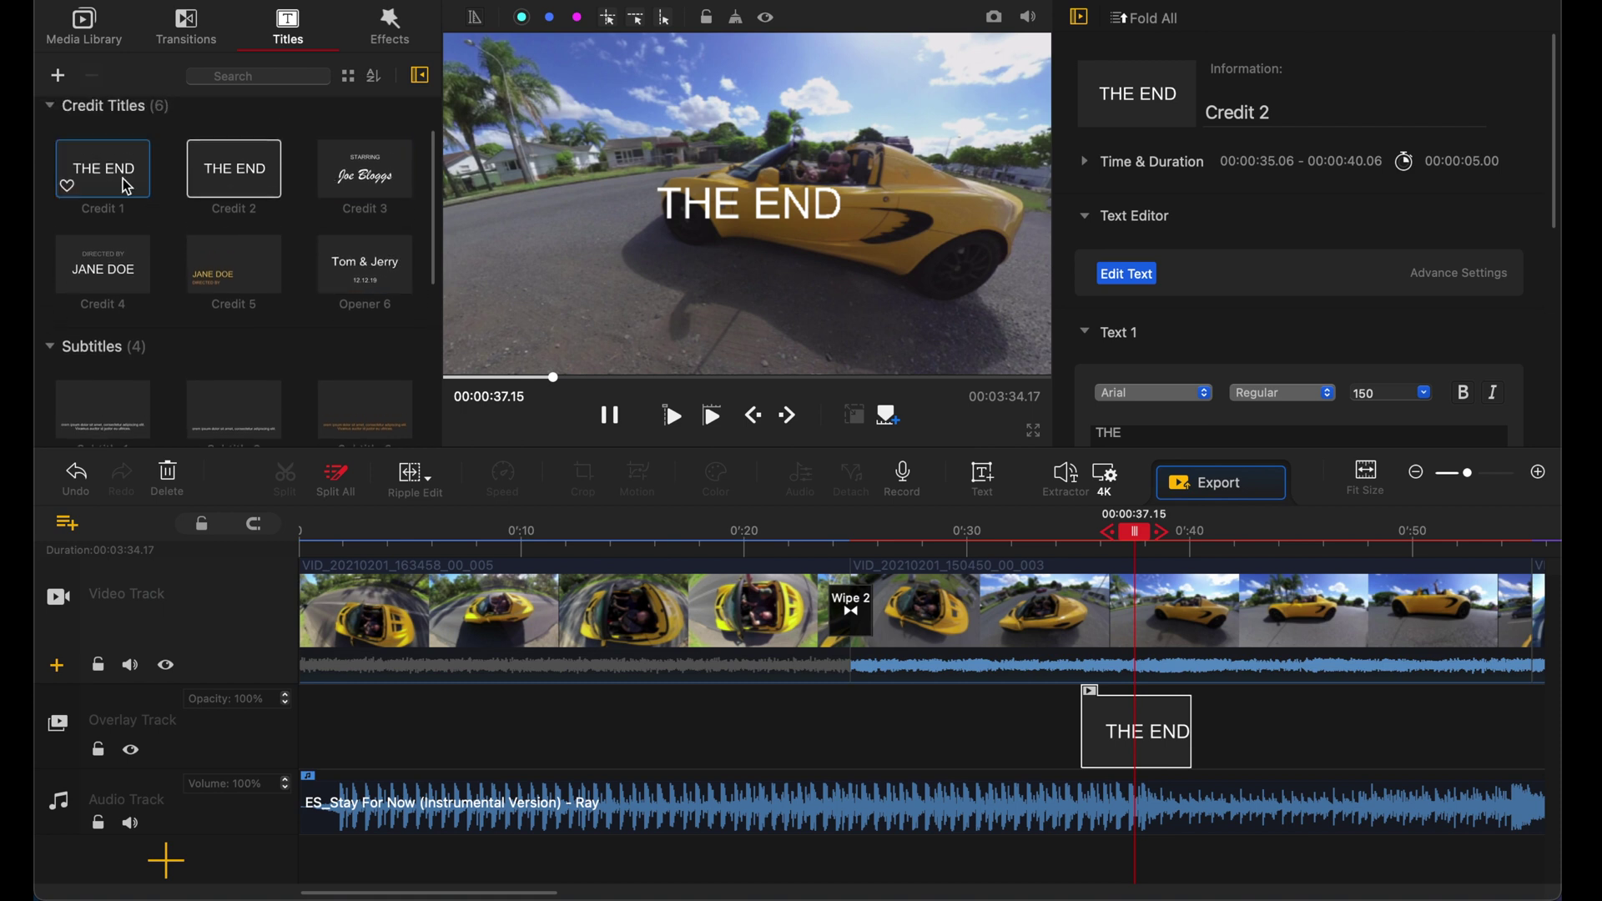
scroll(302, 201, "down", 7)
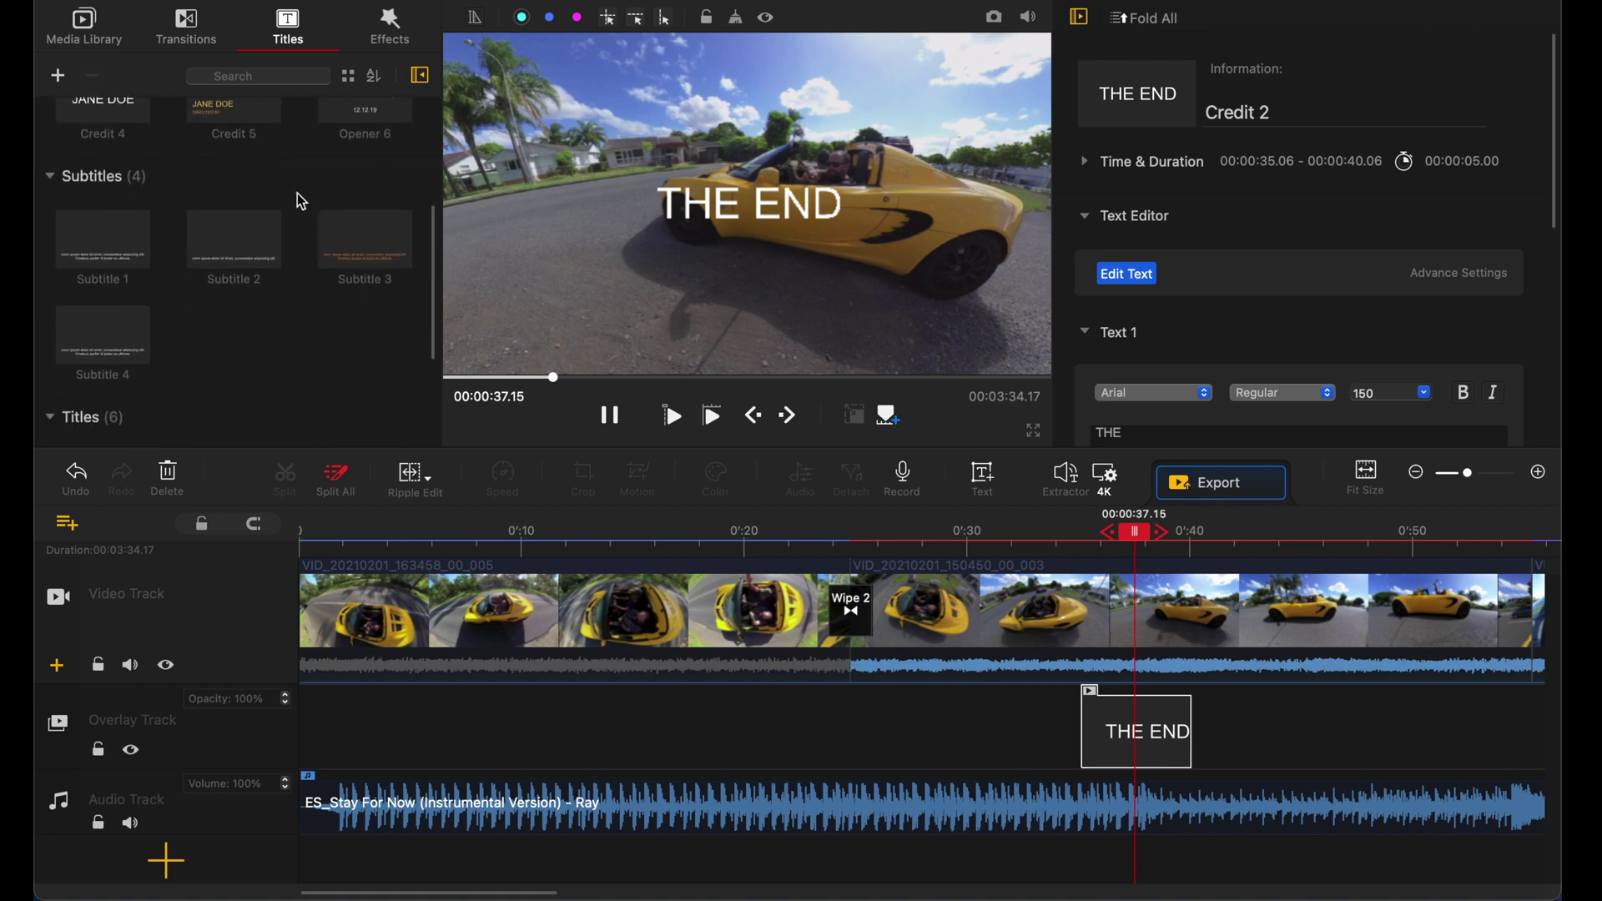
scroll(301, 201, "down", 3)
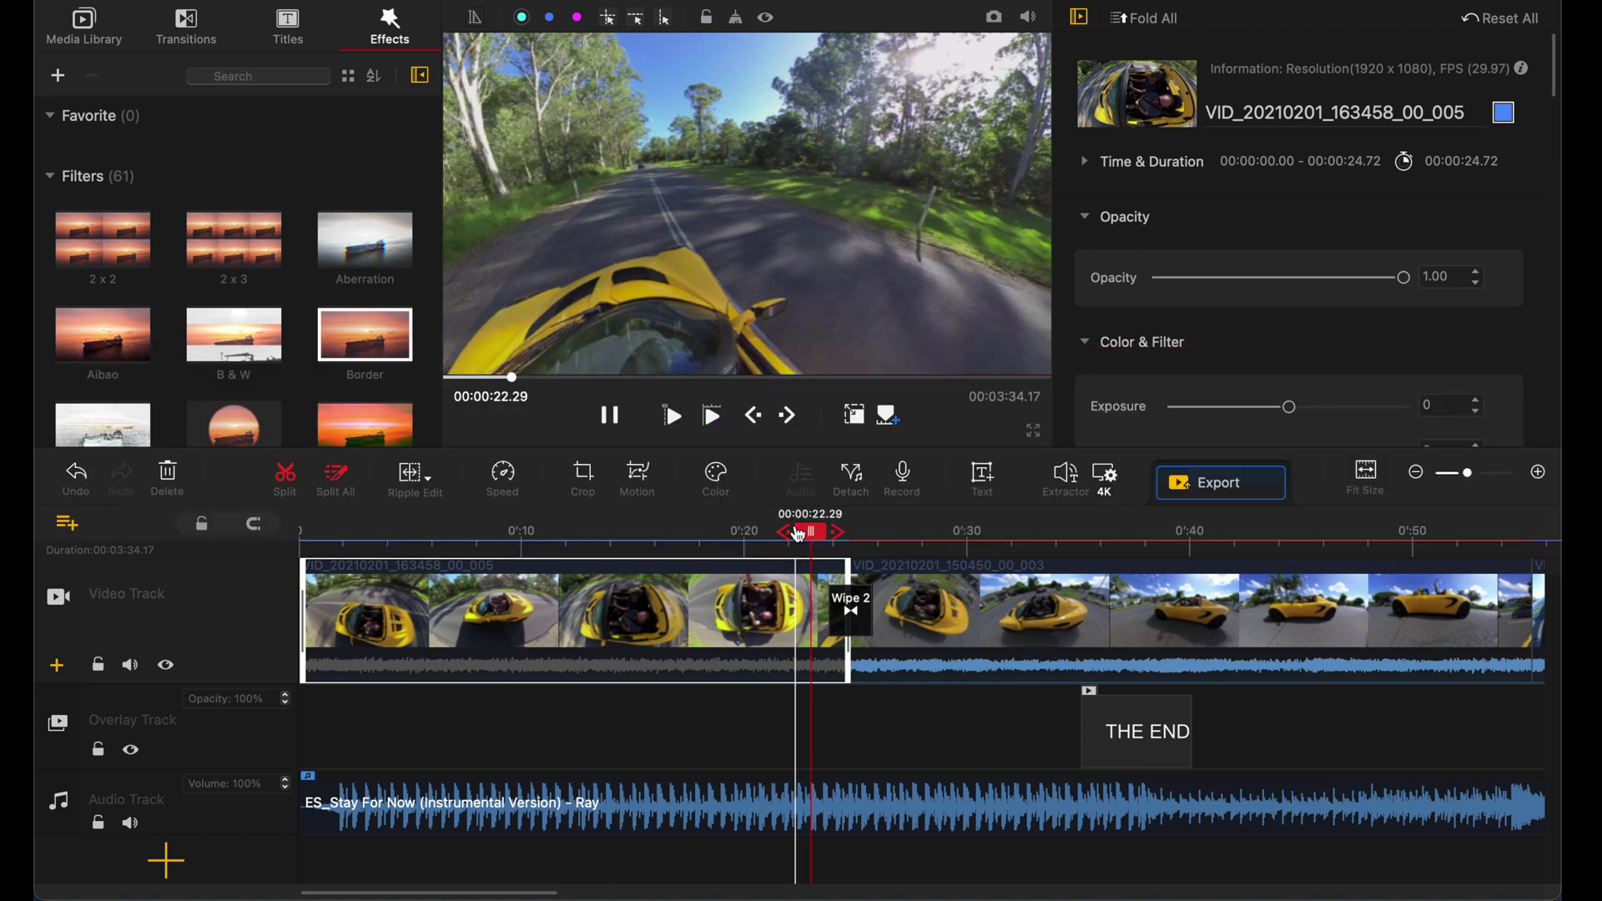
Open the first clip's Color & Filter Editor and browse portrait, landscape, favourite and lifestyle looks.
left_click(722, 594)
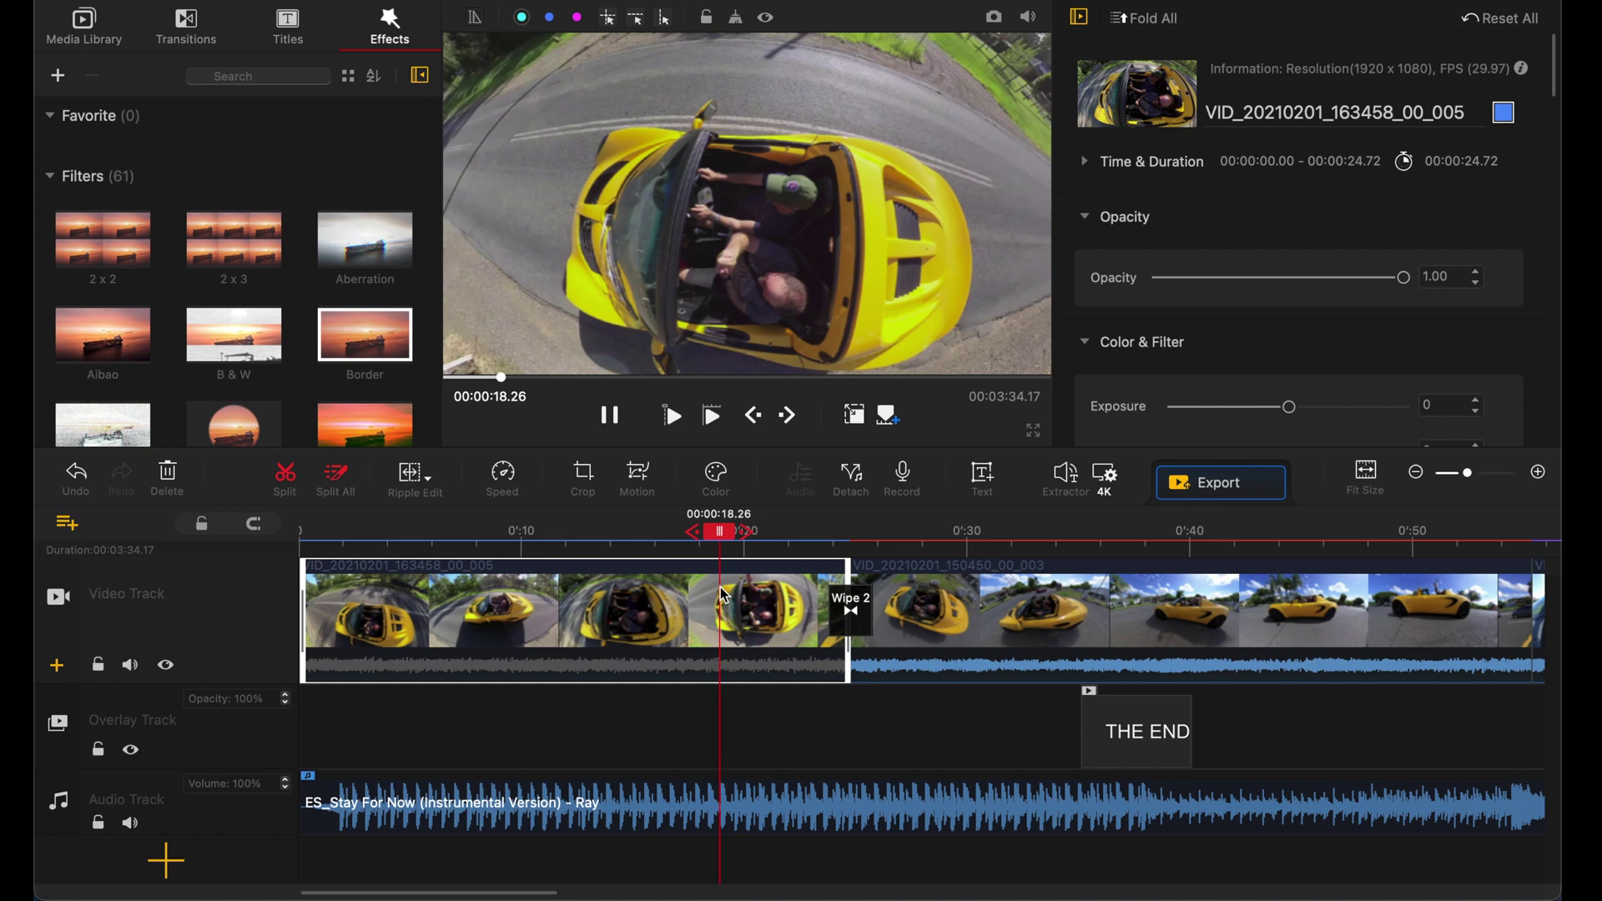
left_click(718, 476)
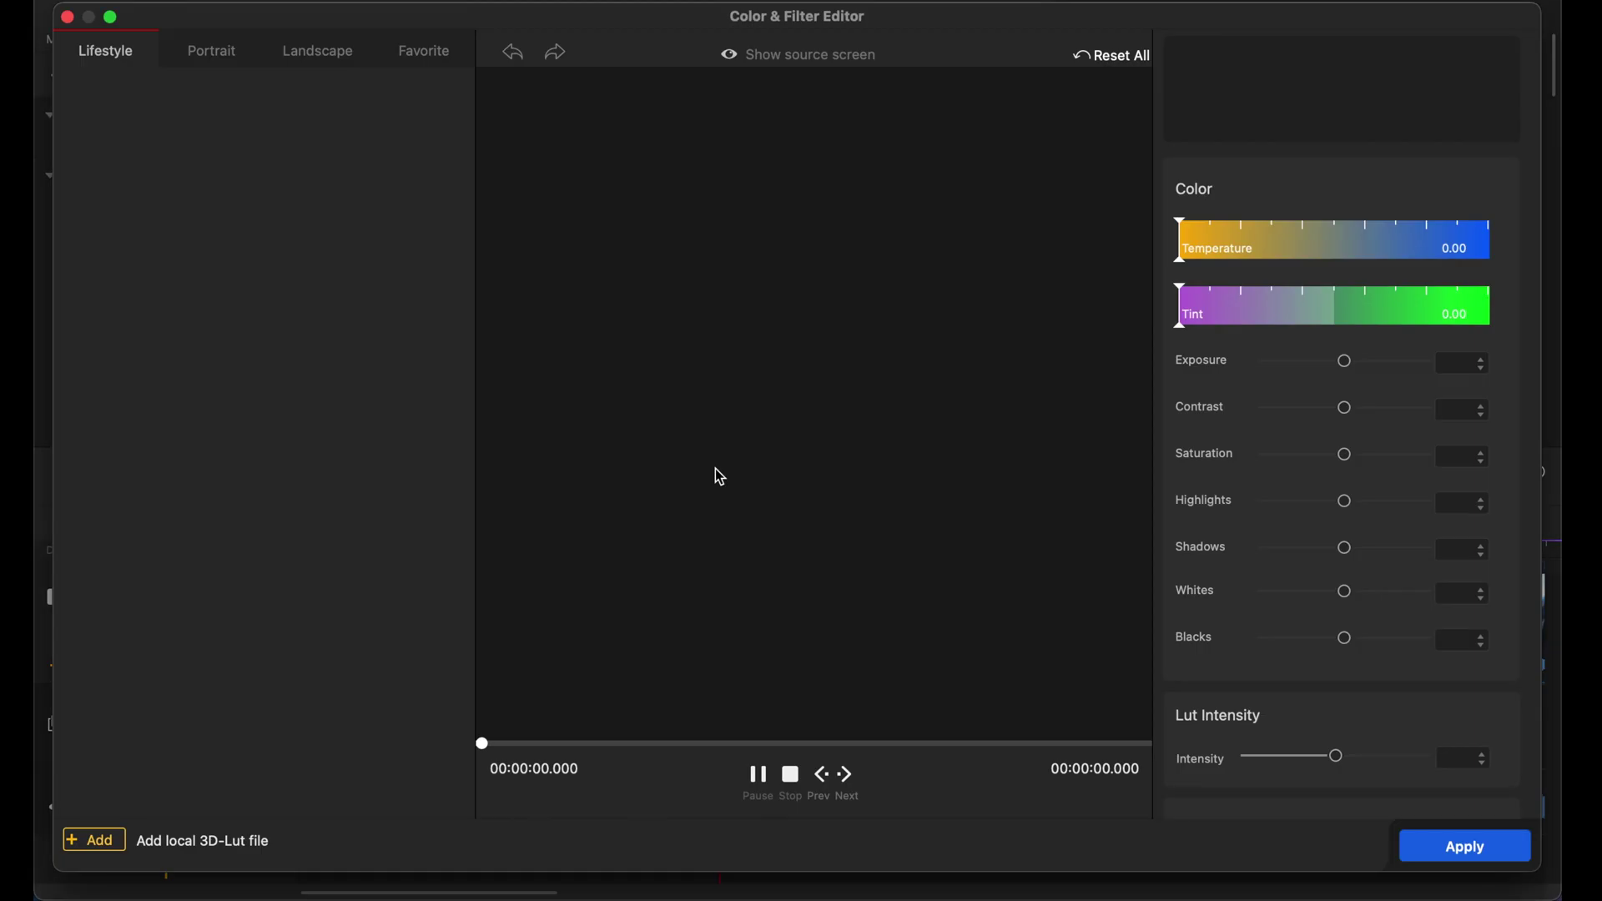
scroll(223, 253, "down", 5)
scroll(223, 253, "down", 5)
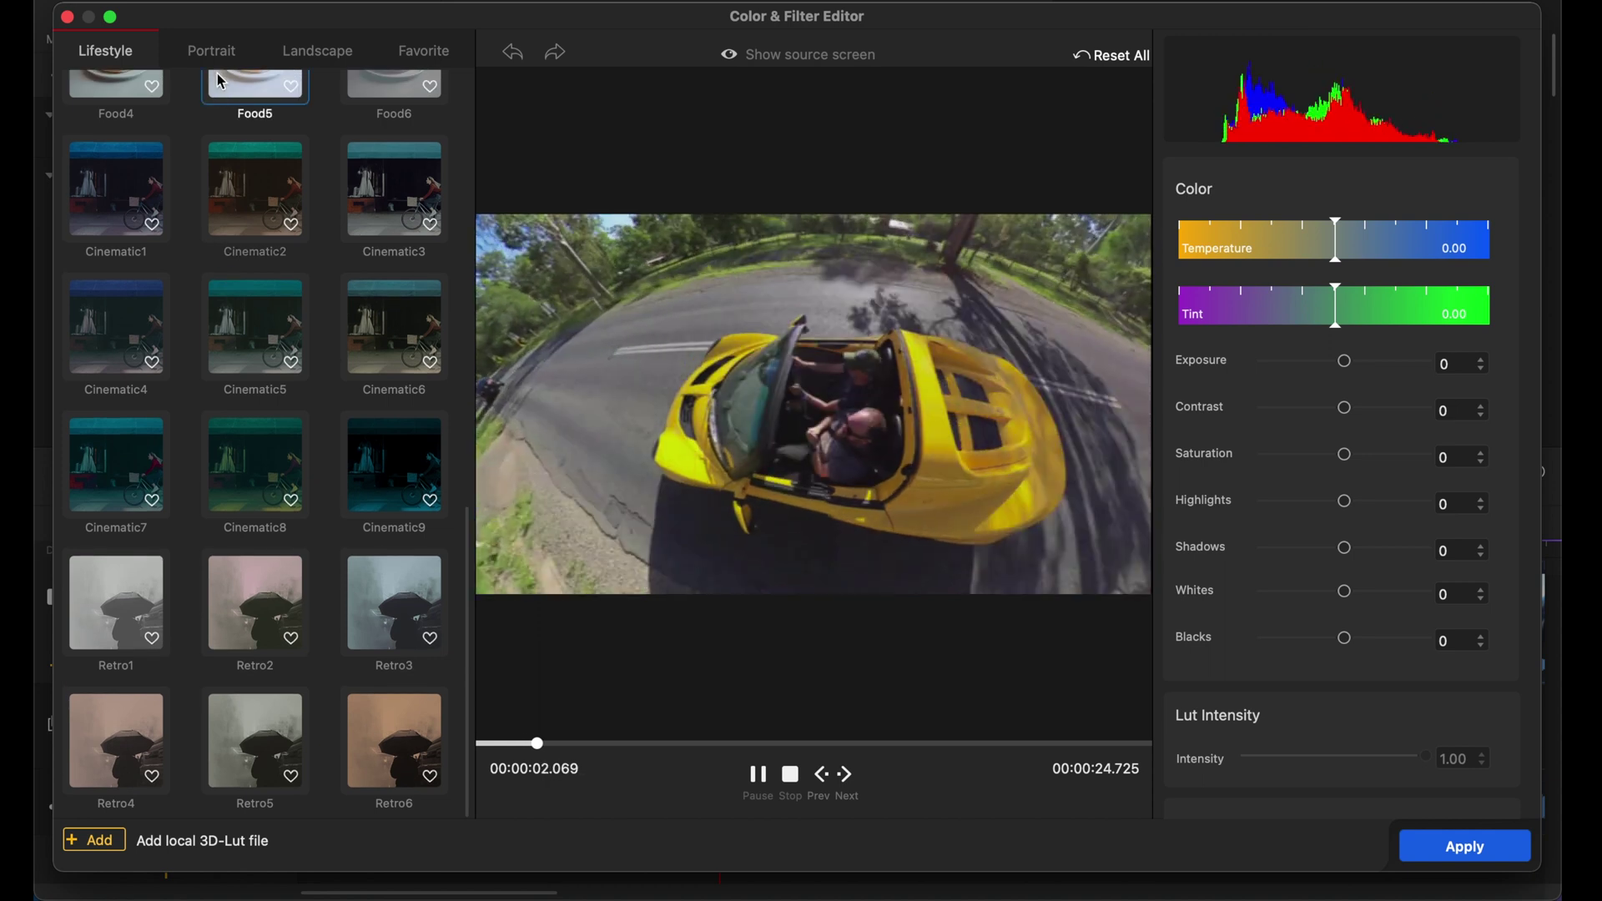
left_click(223, 53)
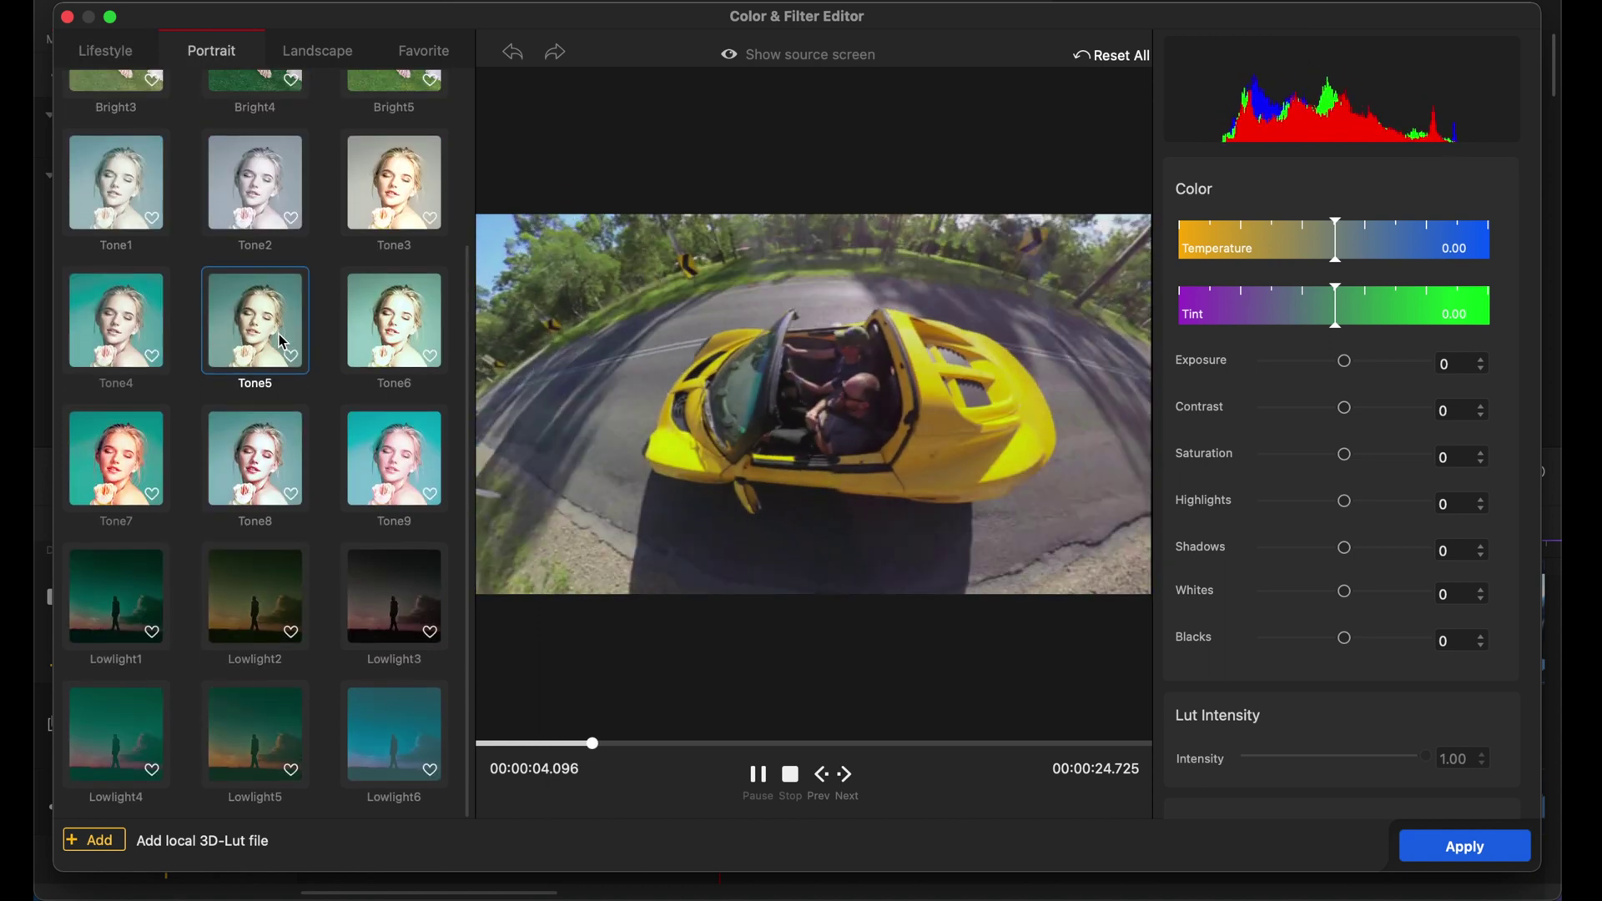
left_click(317, 52)
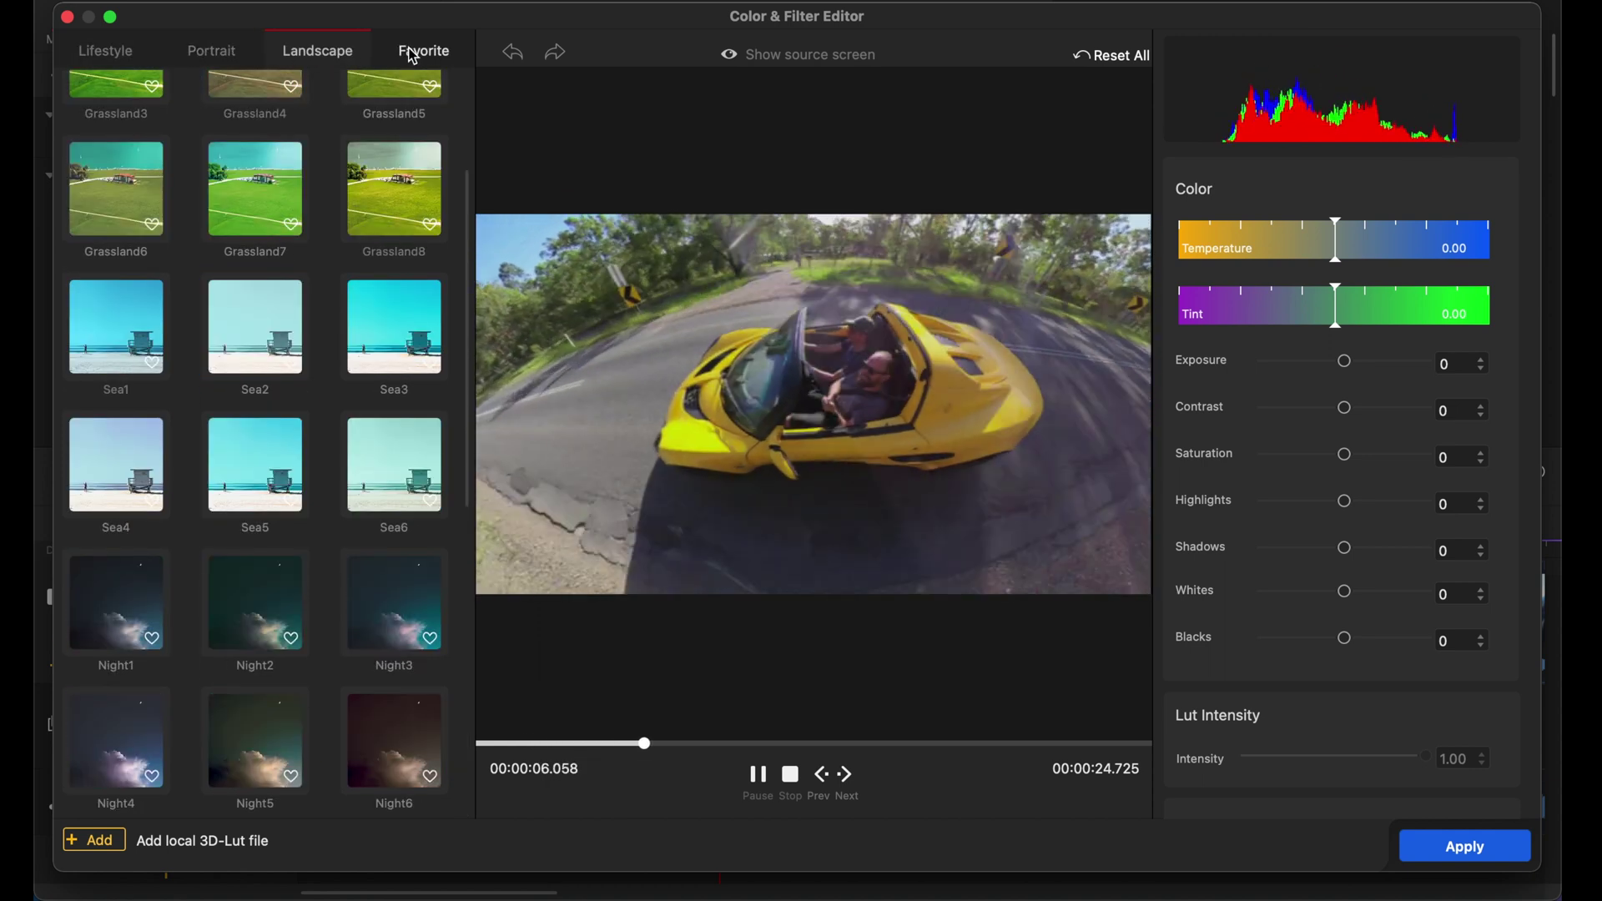
left_click(414, 53)
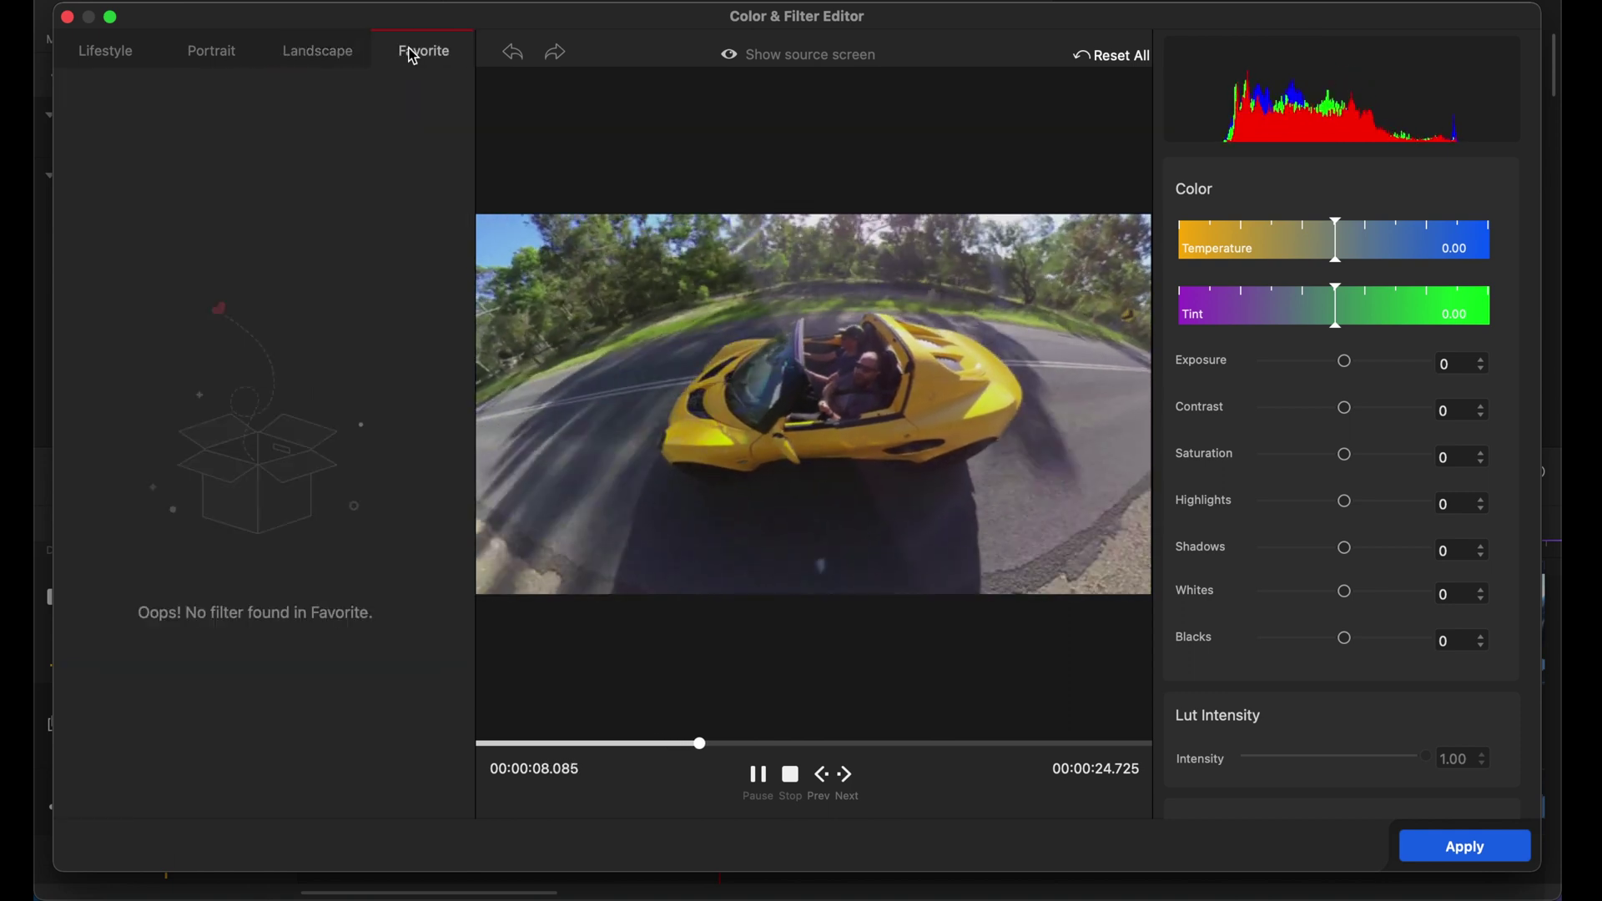
left_click(101, 54)
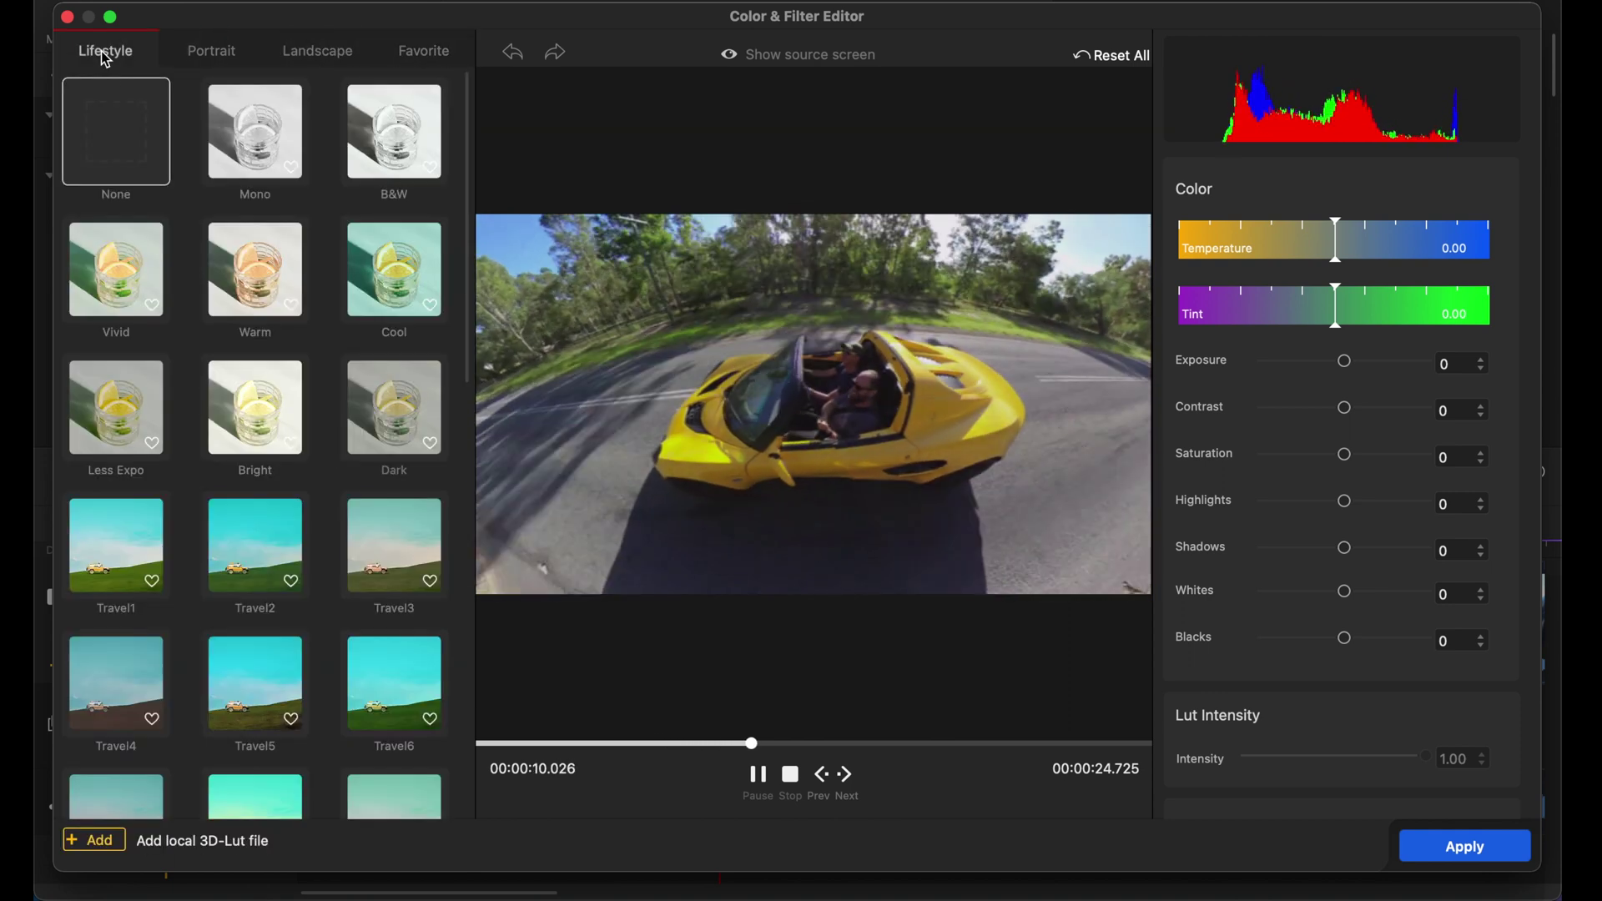
Try the Vivid, Travel2 and Mono looks, revert to no filter, preview, and close the editor.
left_click(140, 283)
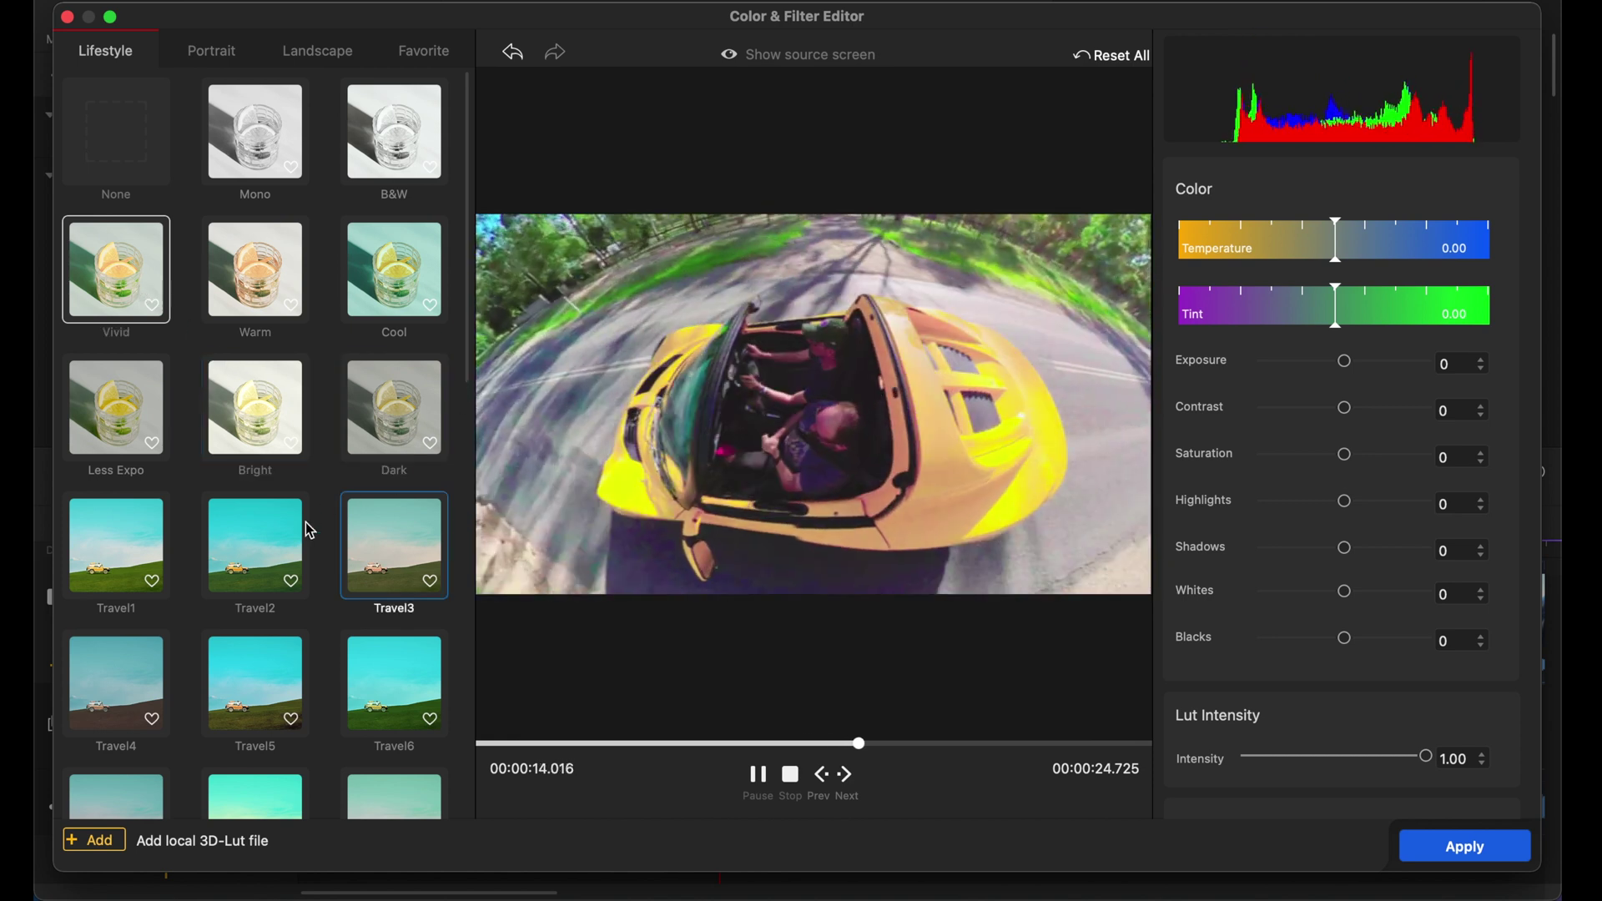
left_click(253, 562)
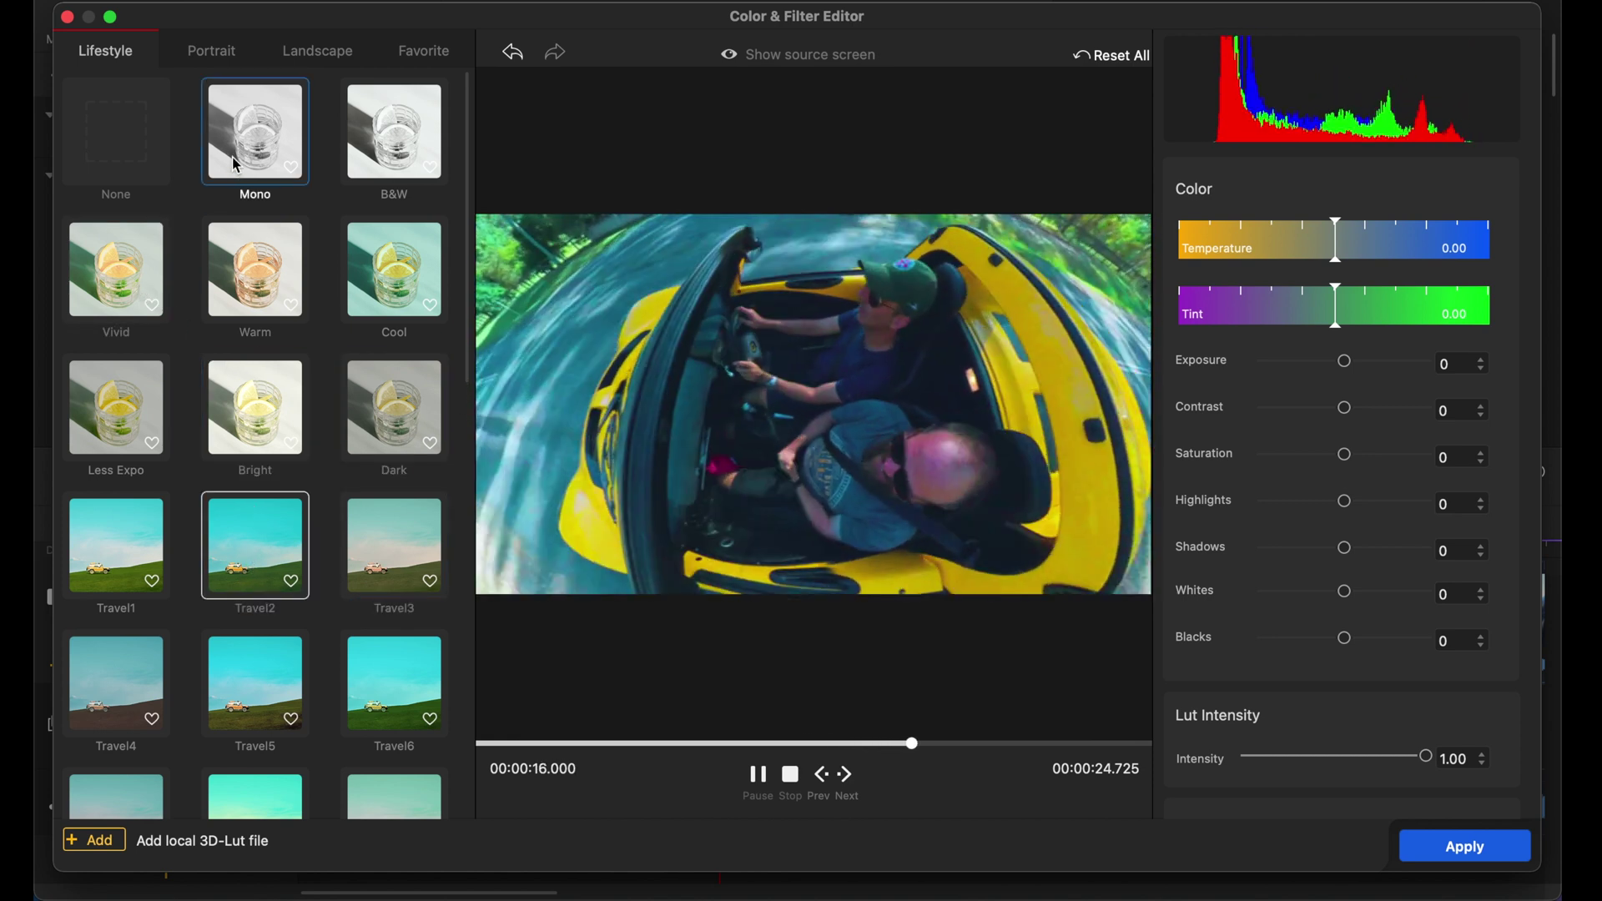
left_click(240, 161)
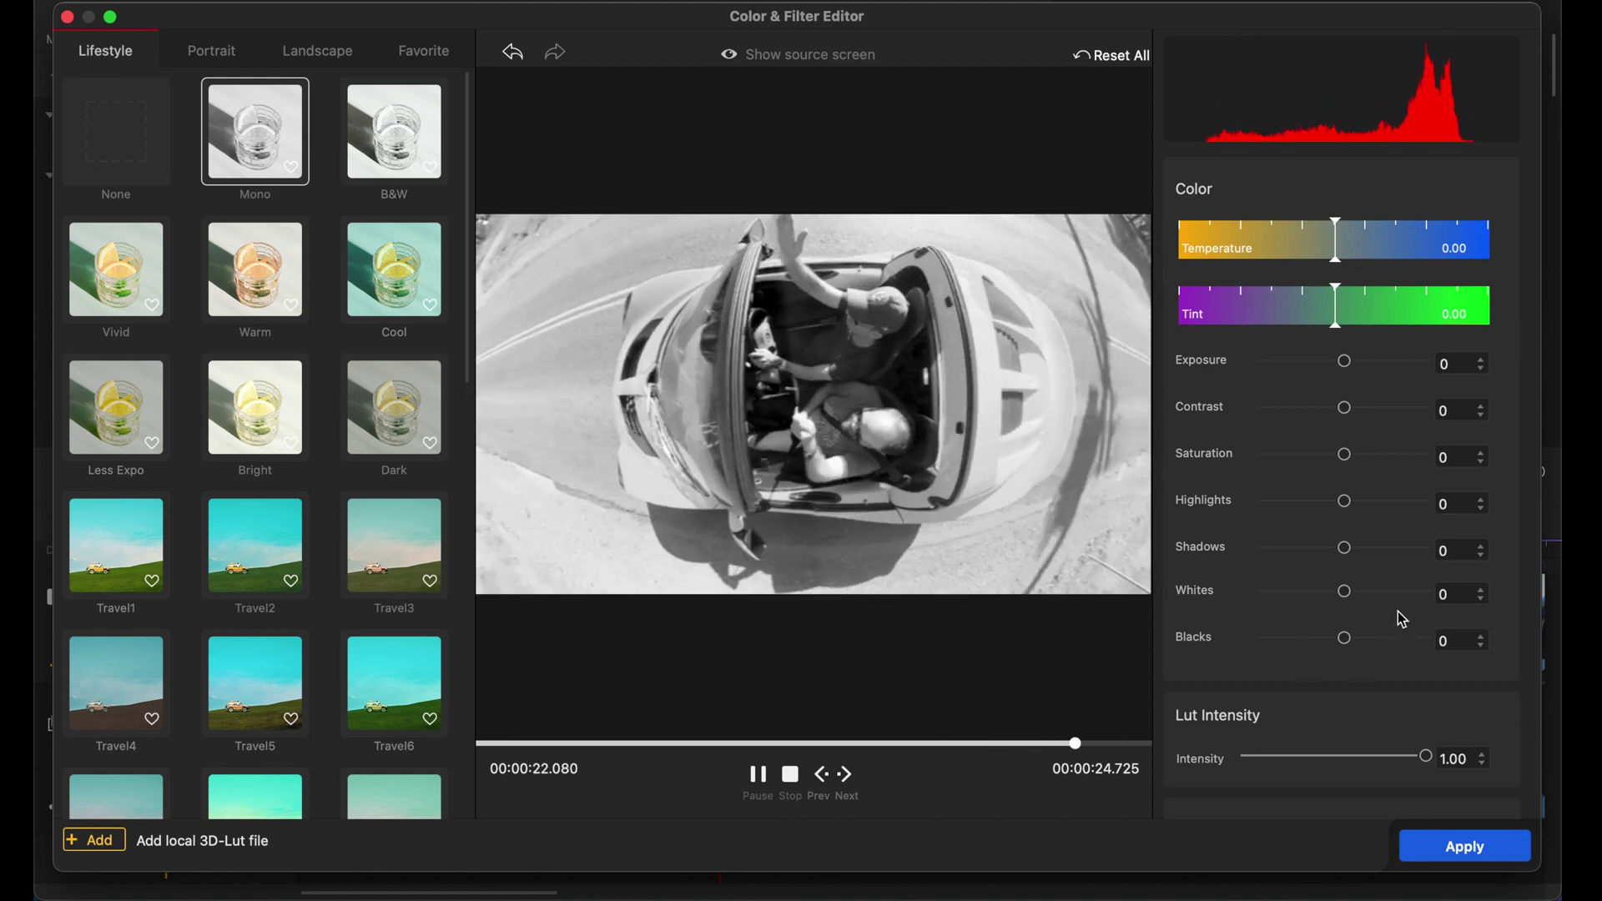
left_click(316, 55)
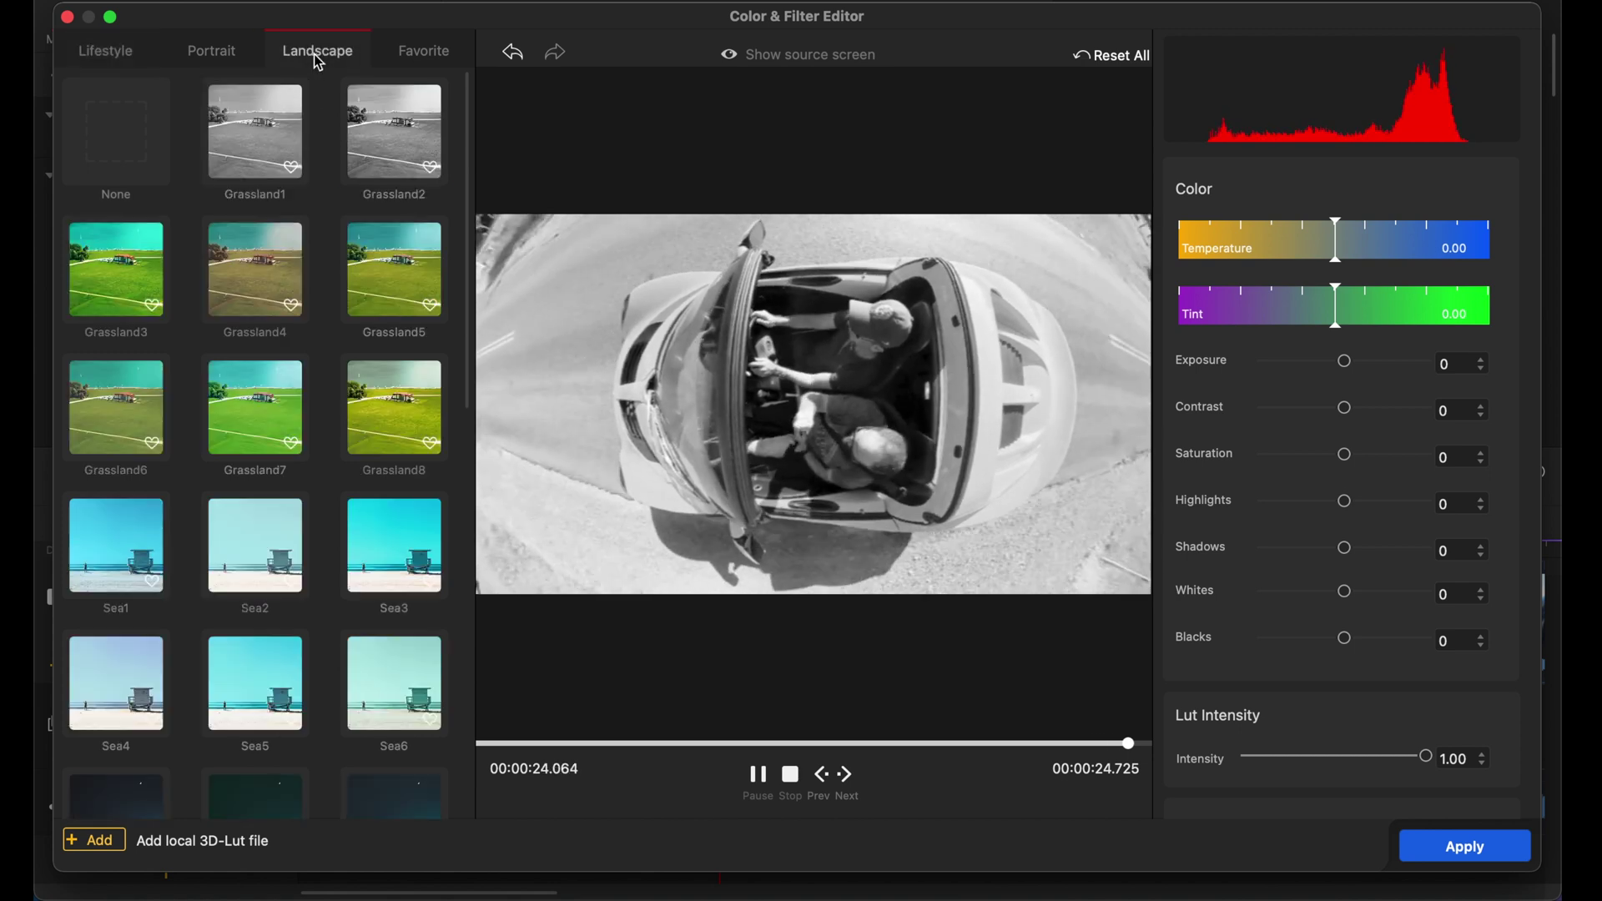
left_click(127, 135)
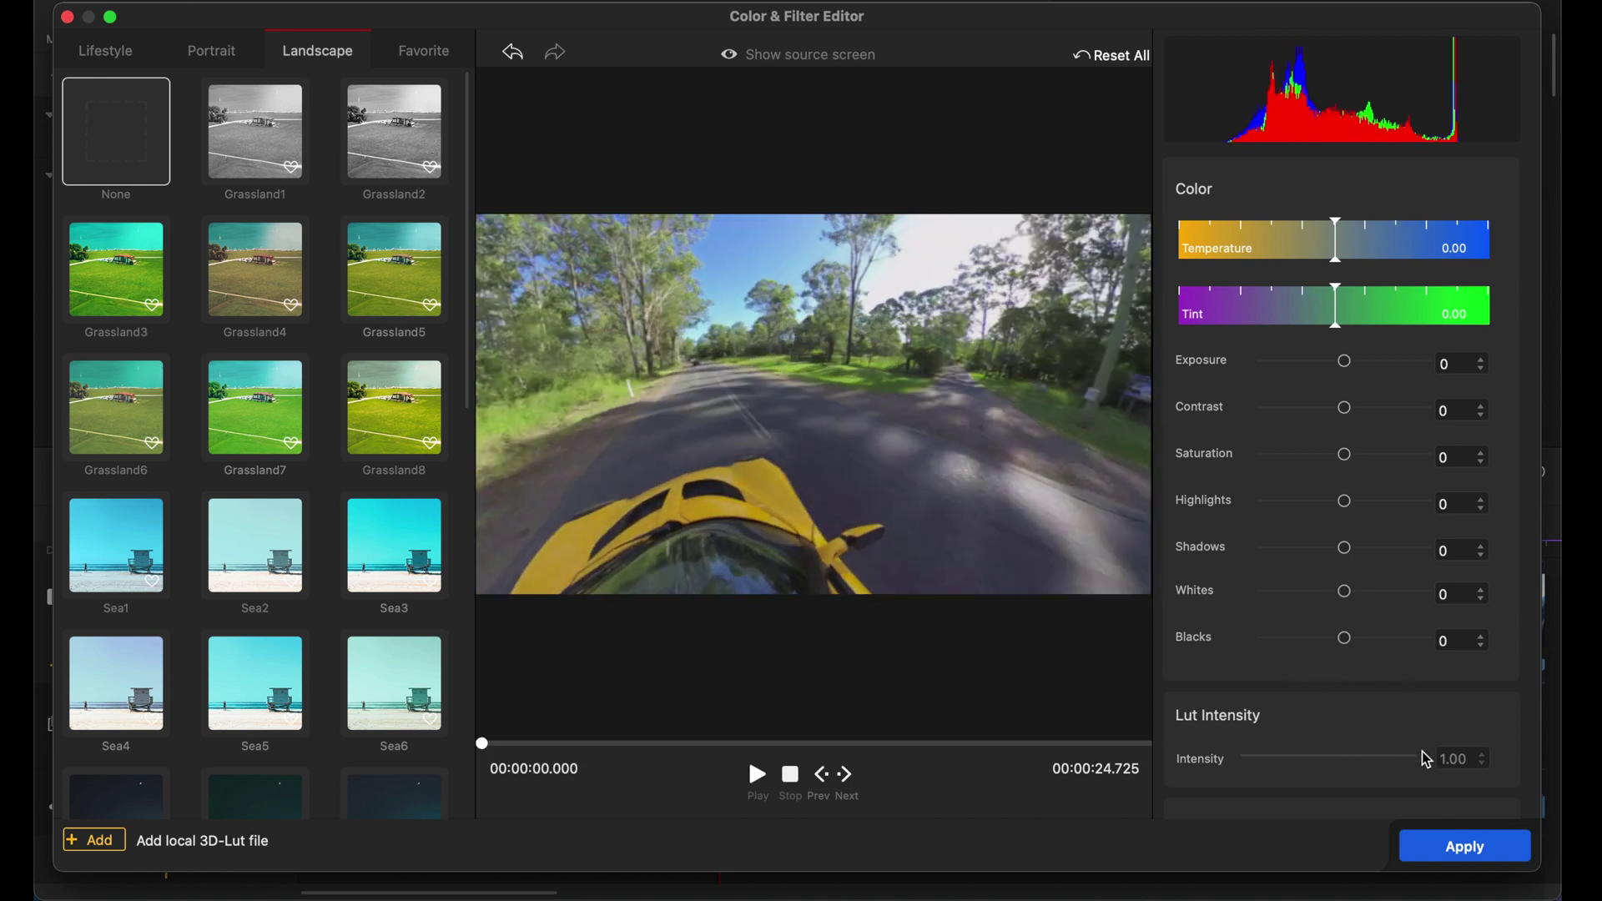
key("space")
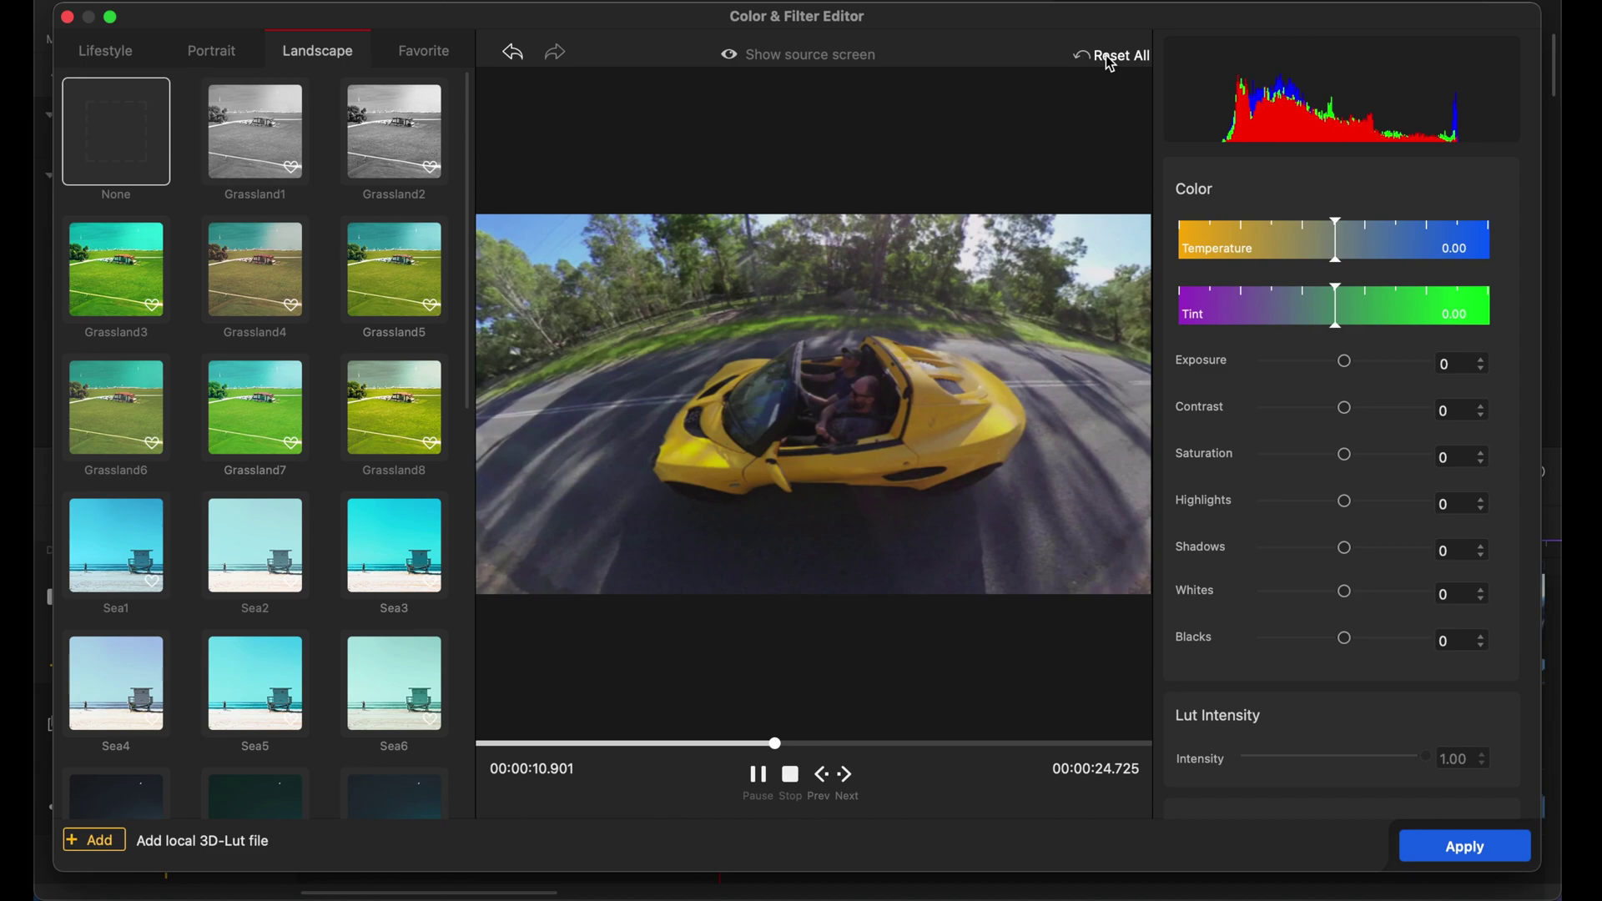
left_click(58, 17)
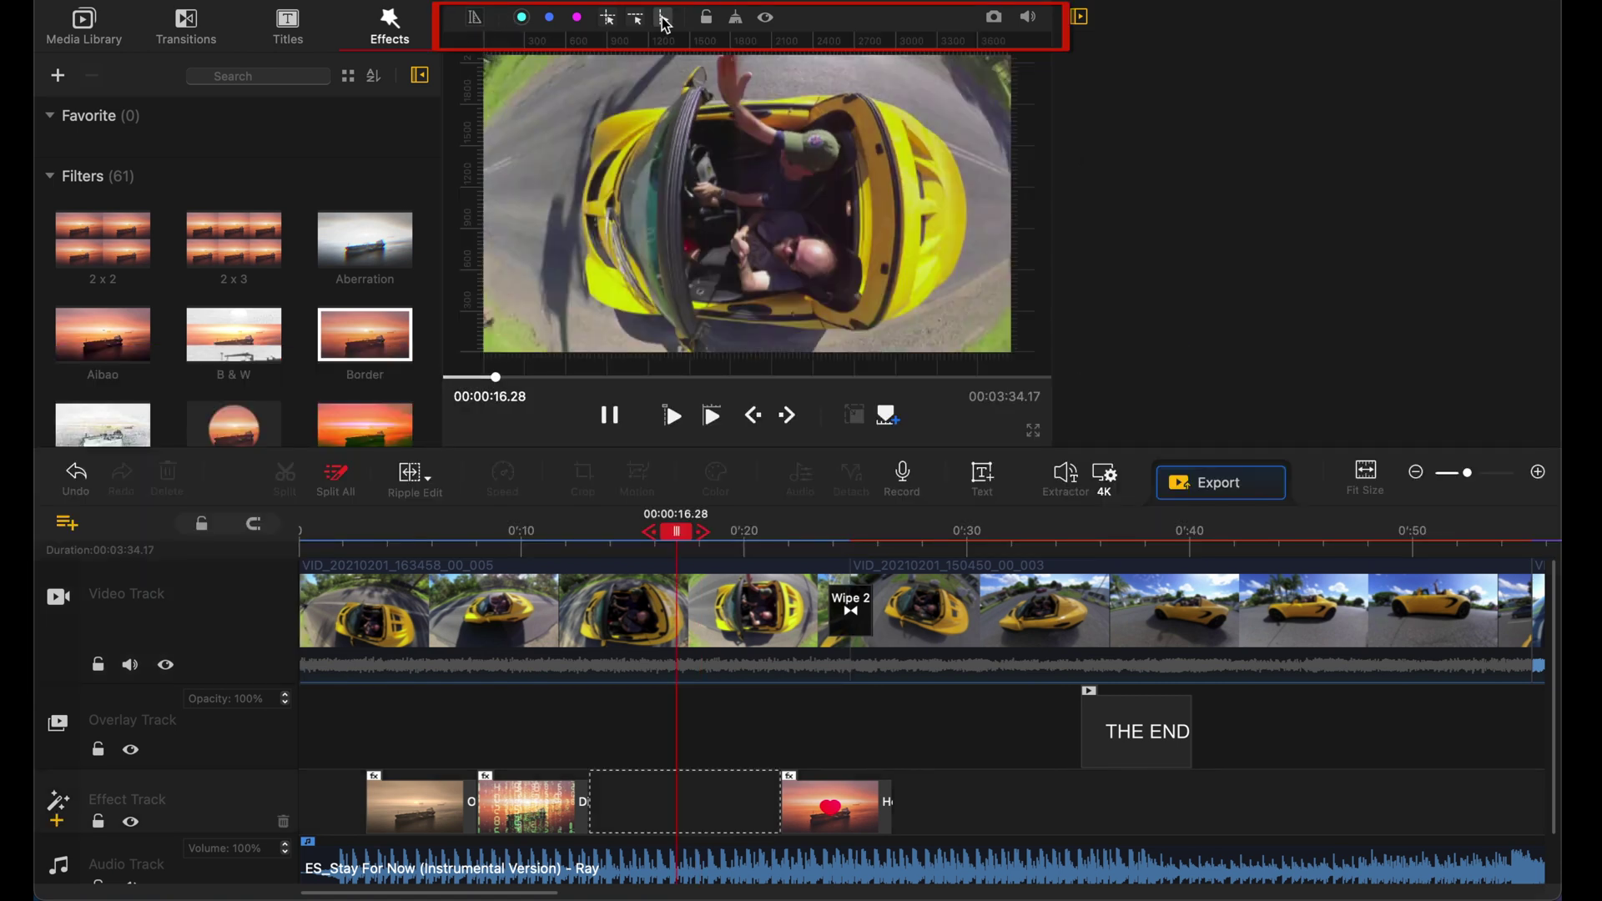
Drag vertical, horizontal and crosshair guide lines onto the preview.
mouse_move(665, 25)
left_mouse_down()
mouse_move(707, 43)
mouse_move(883, 42)
mouse_move(749, 48)
left_mouse_up()
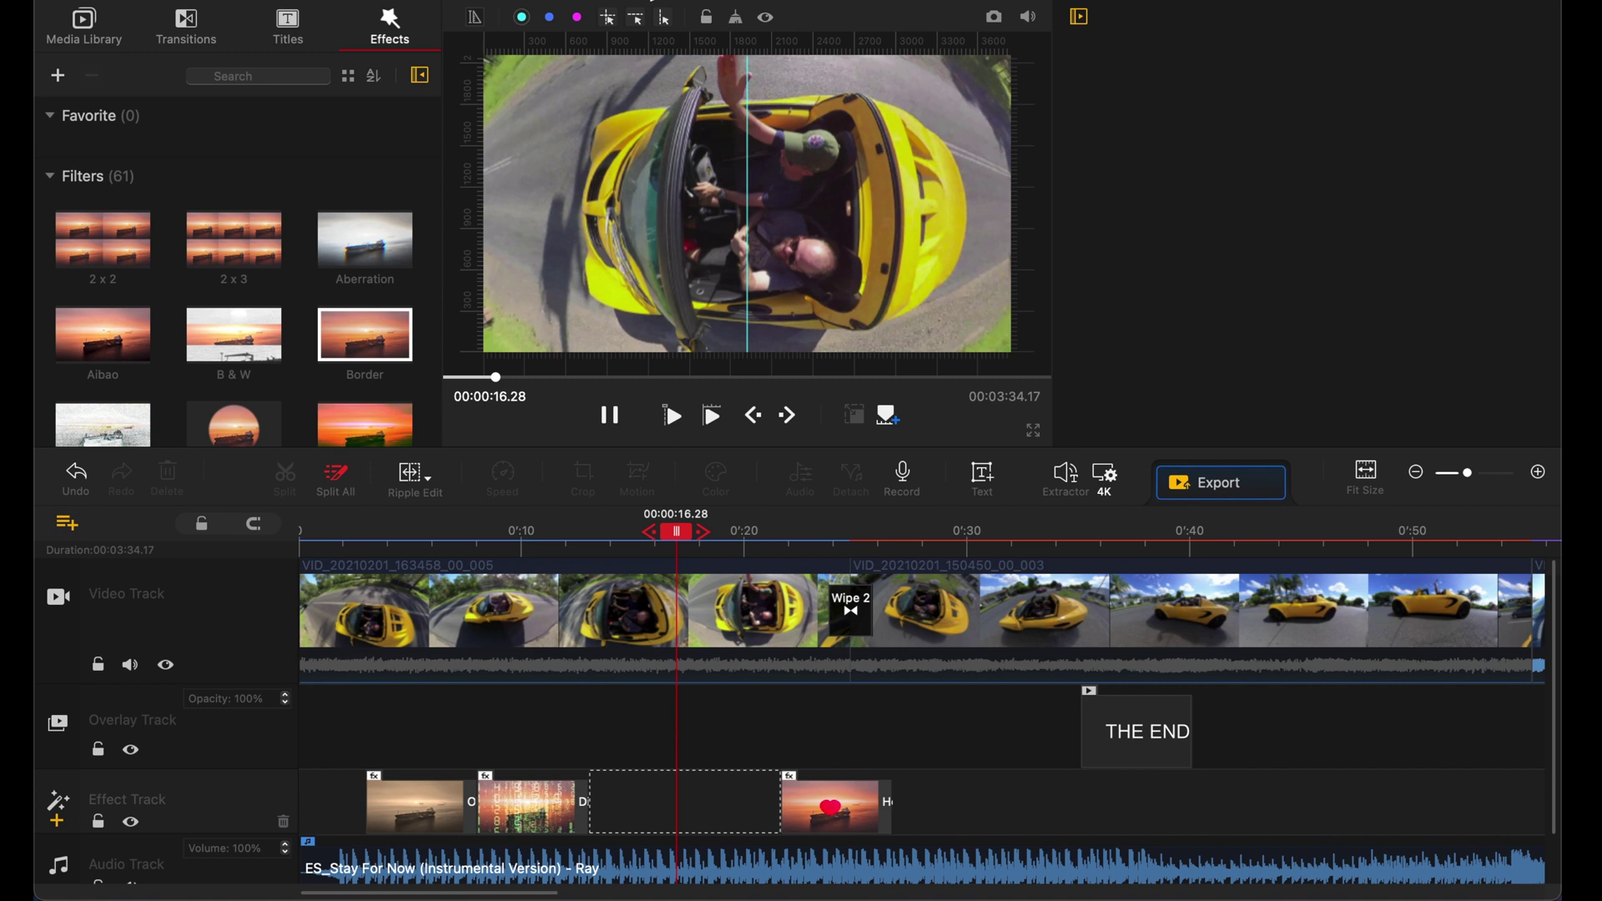
left_click_drag(640, 17, 463, 198)
left_click_drag(610, 23, 599, 129)
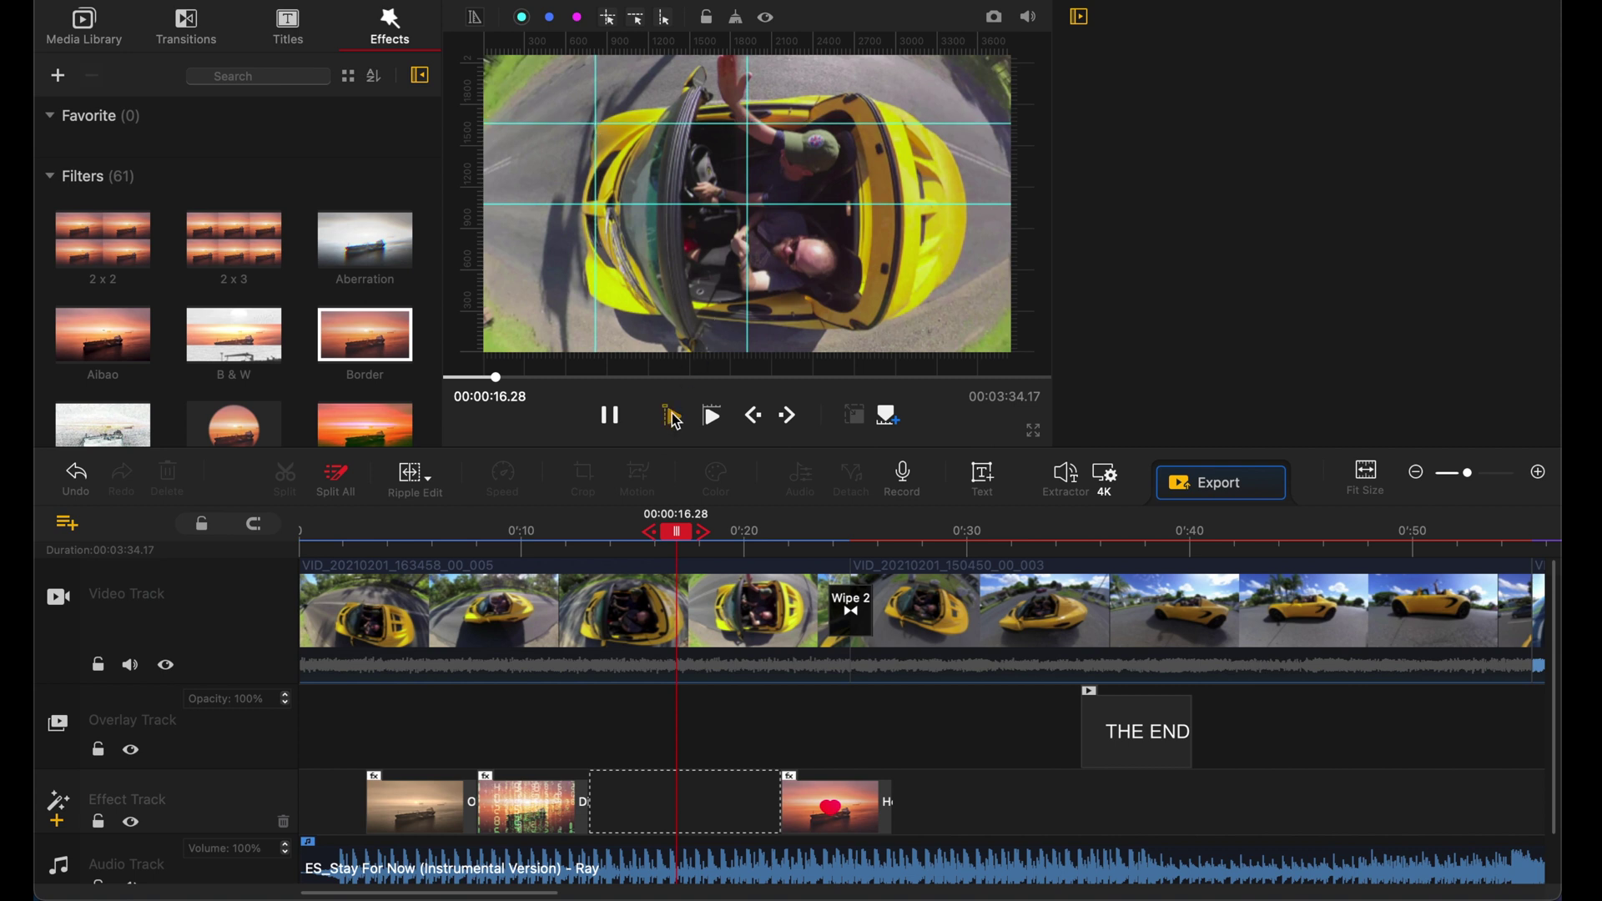
Select the first car clip, hide the guides, and save a snapshot of the frame.
left_click(612, 176)
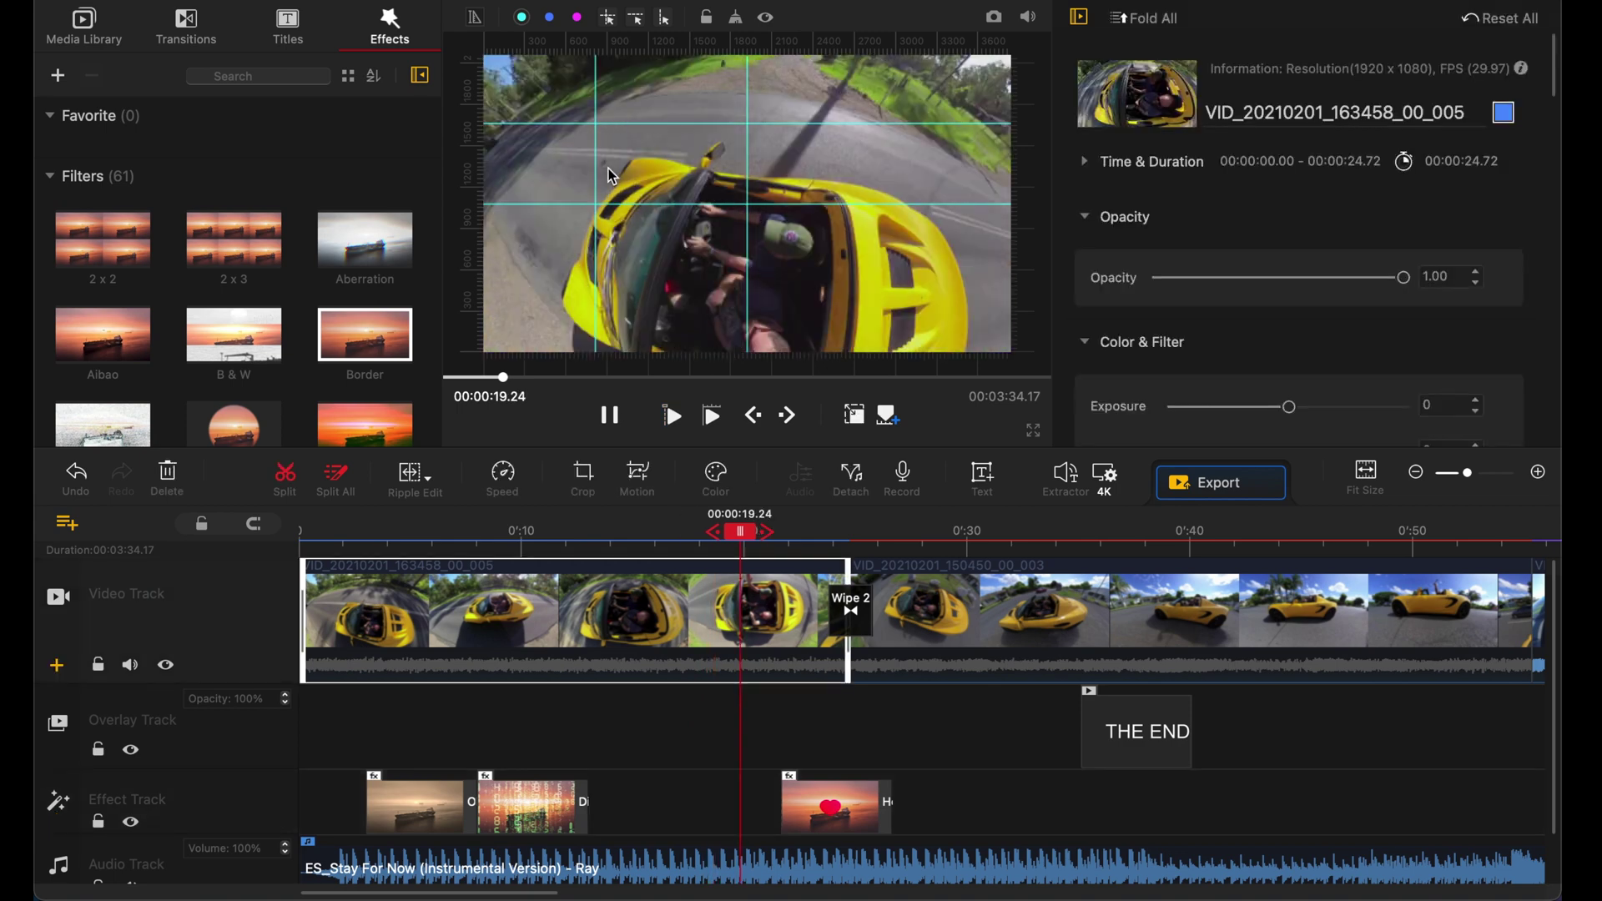
left_click(639, 480)
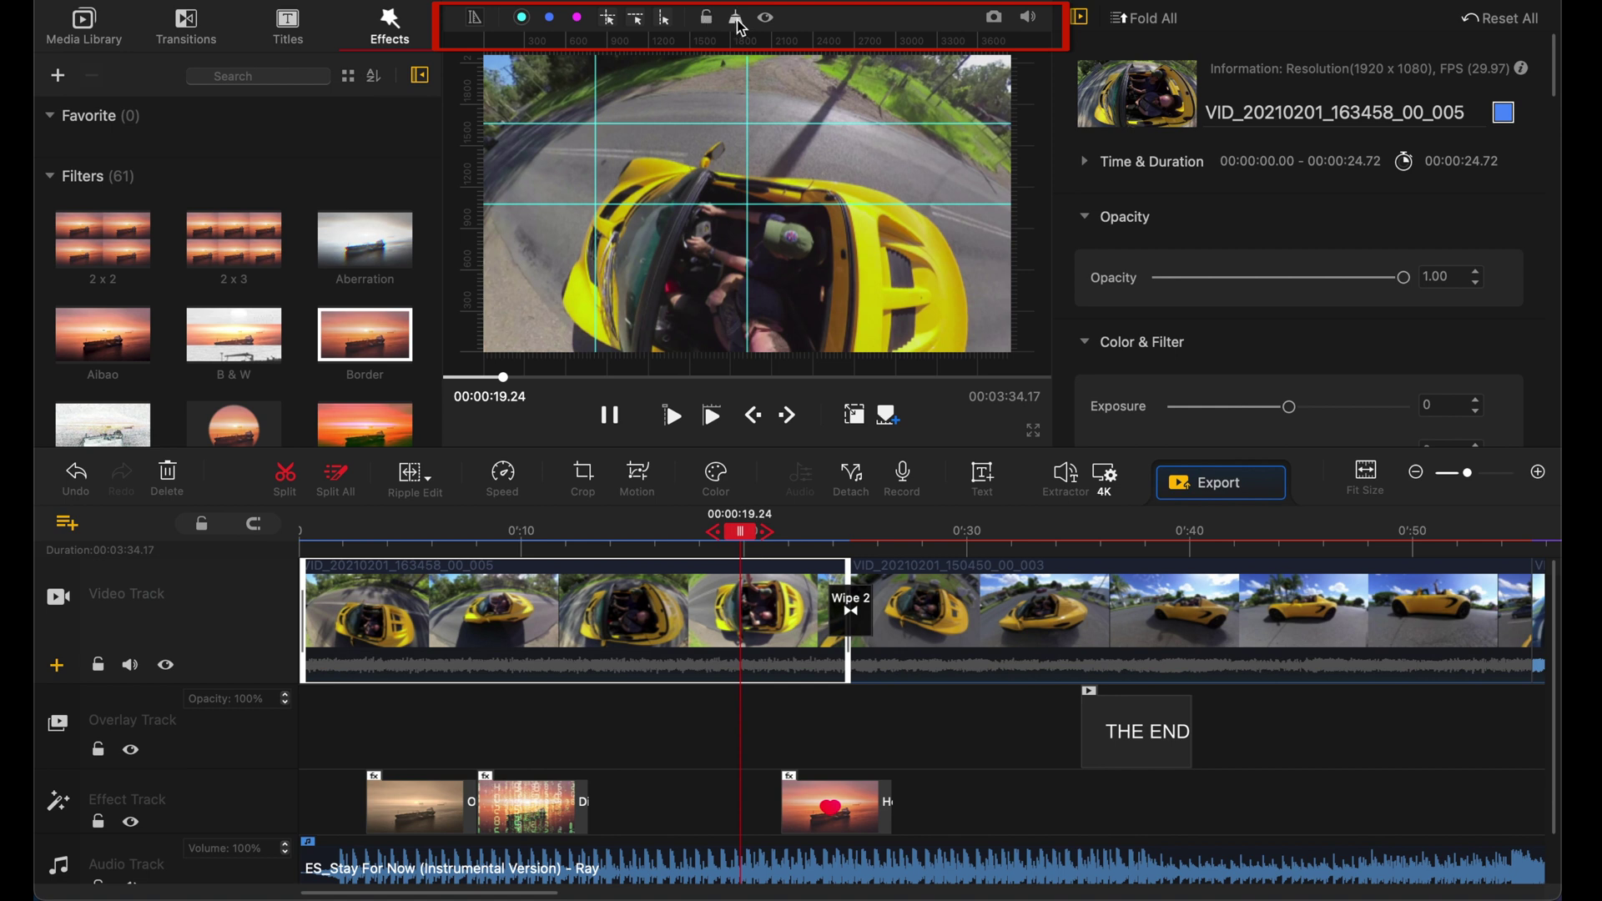
left_click(741, 27)
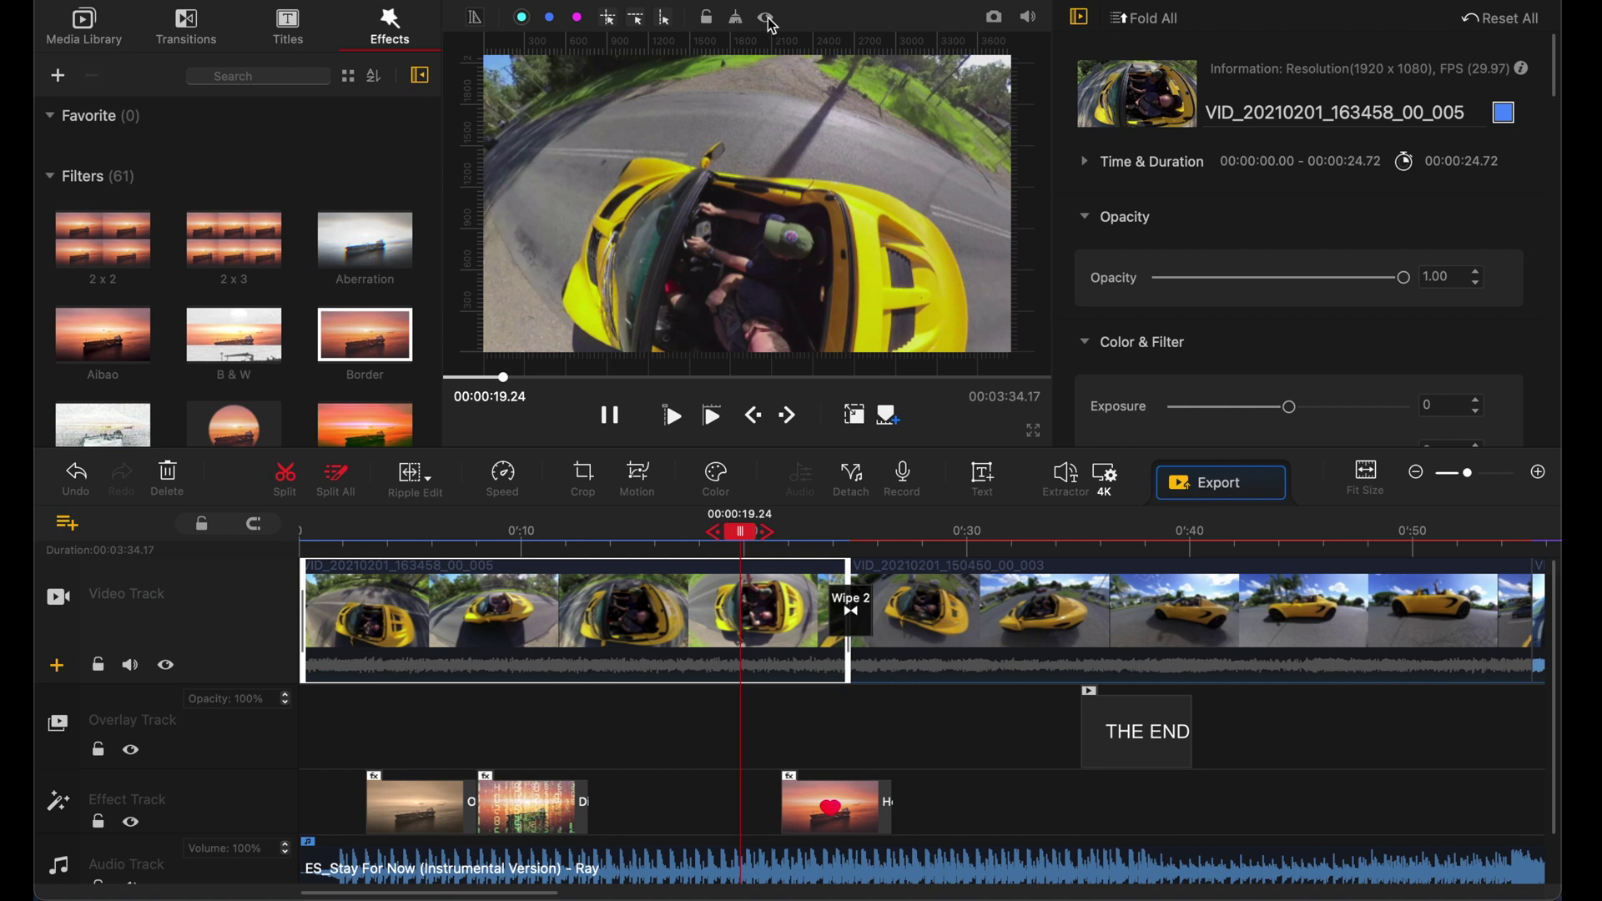
left_click(995, 20)
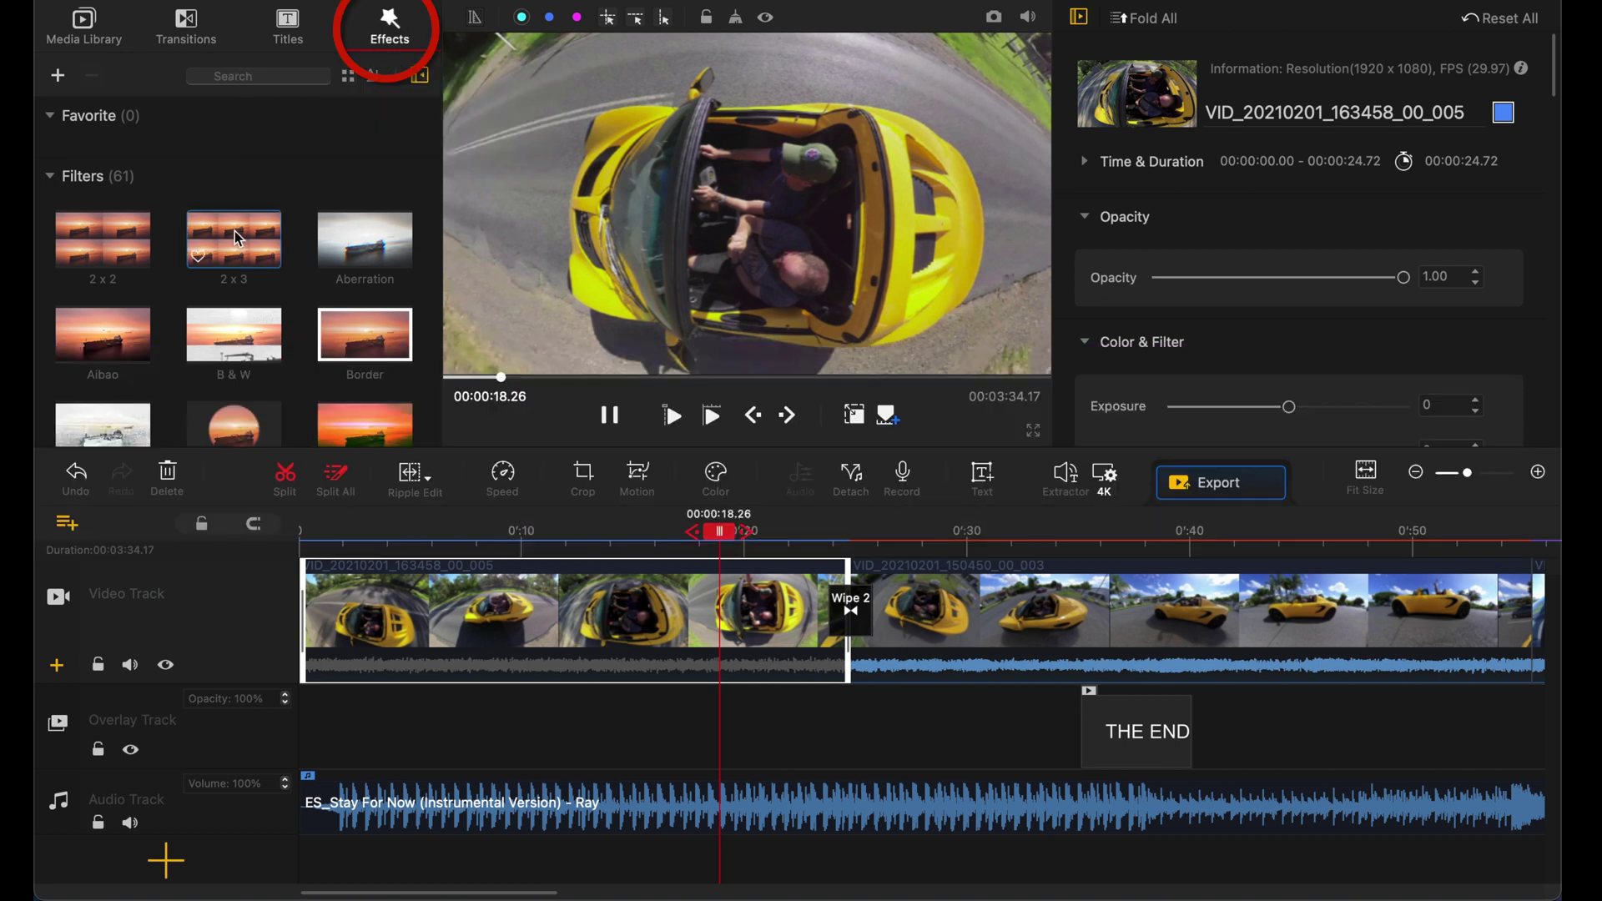
Add the 2x3 filter from 3.33 s, then Cartoon and Digital Numbers filters, on the effect track.
left_click_drag(237, 239, 510, 613)
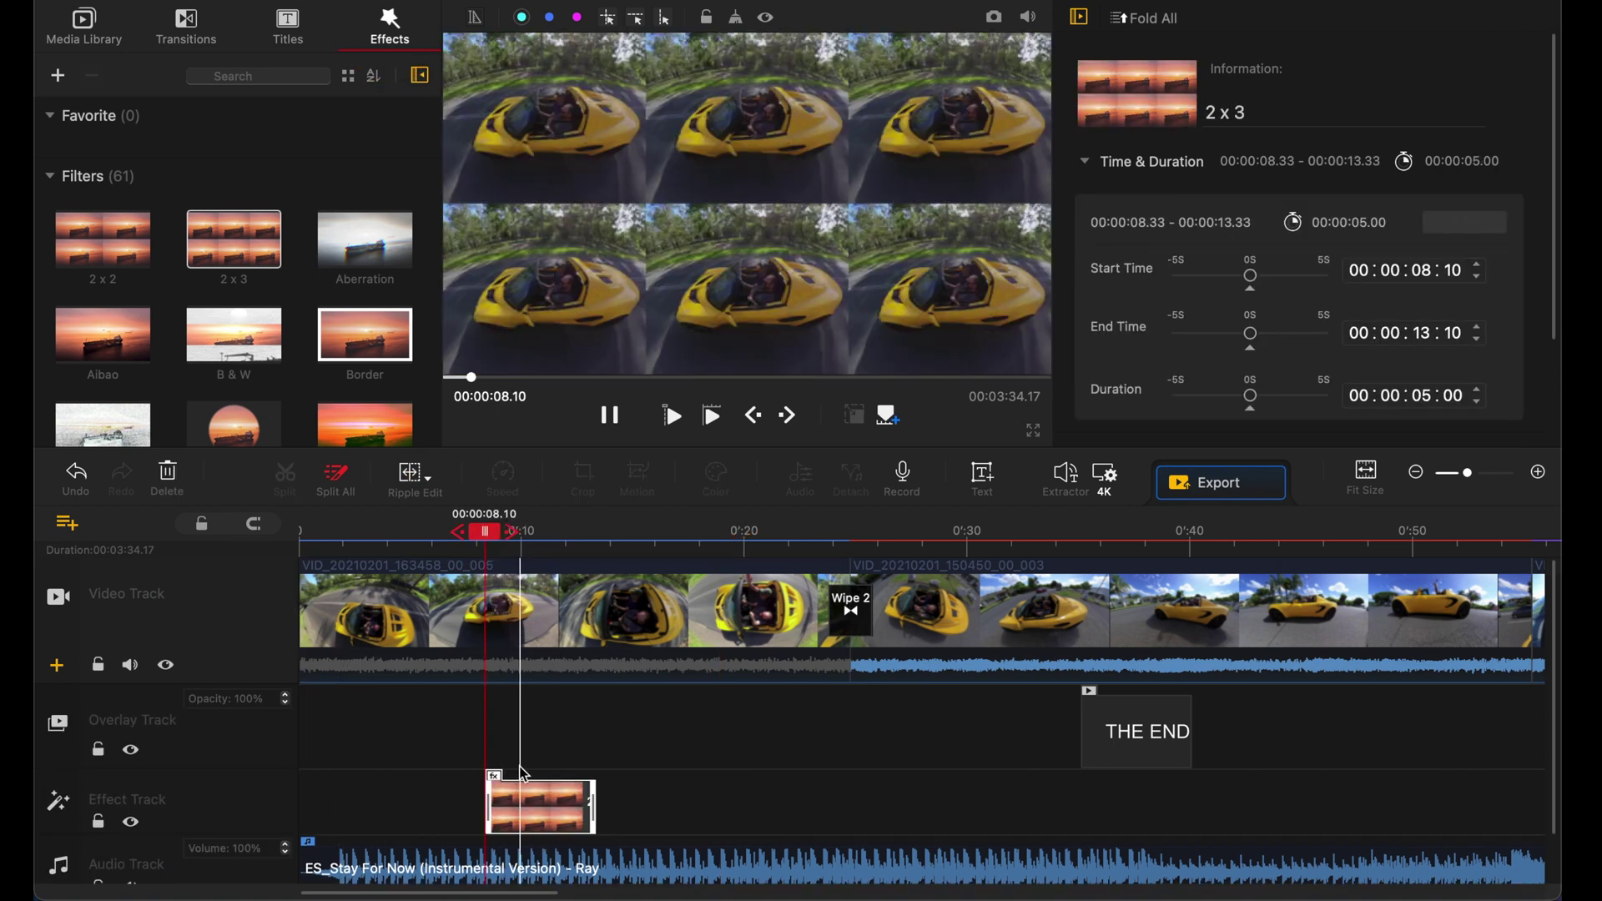
left_click_drag(489, 807, 376, 807)
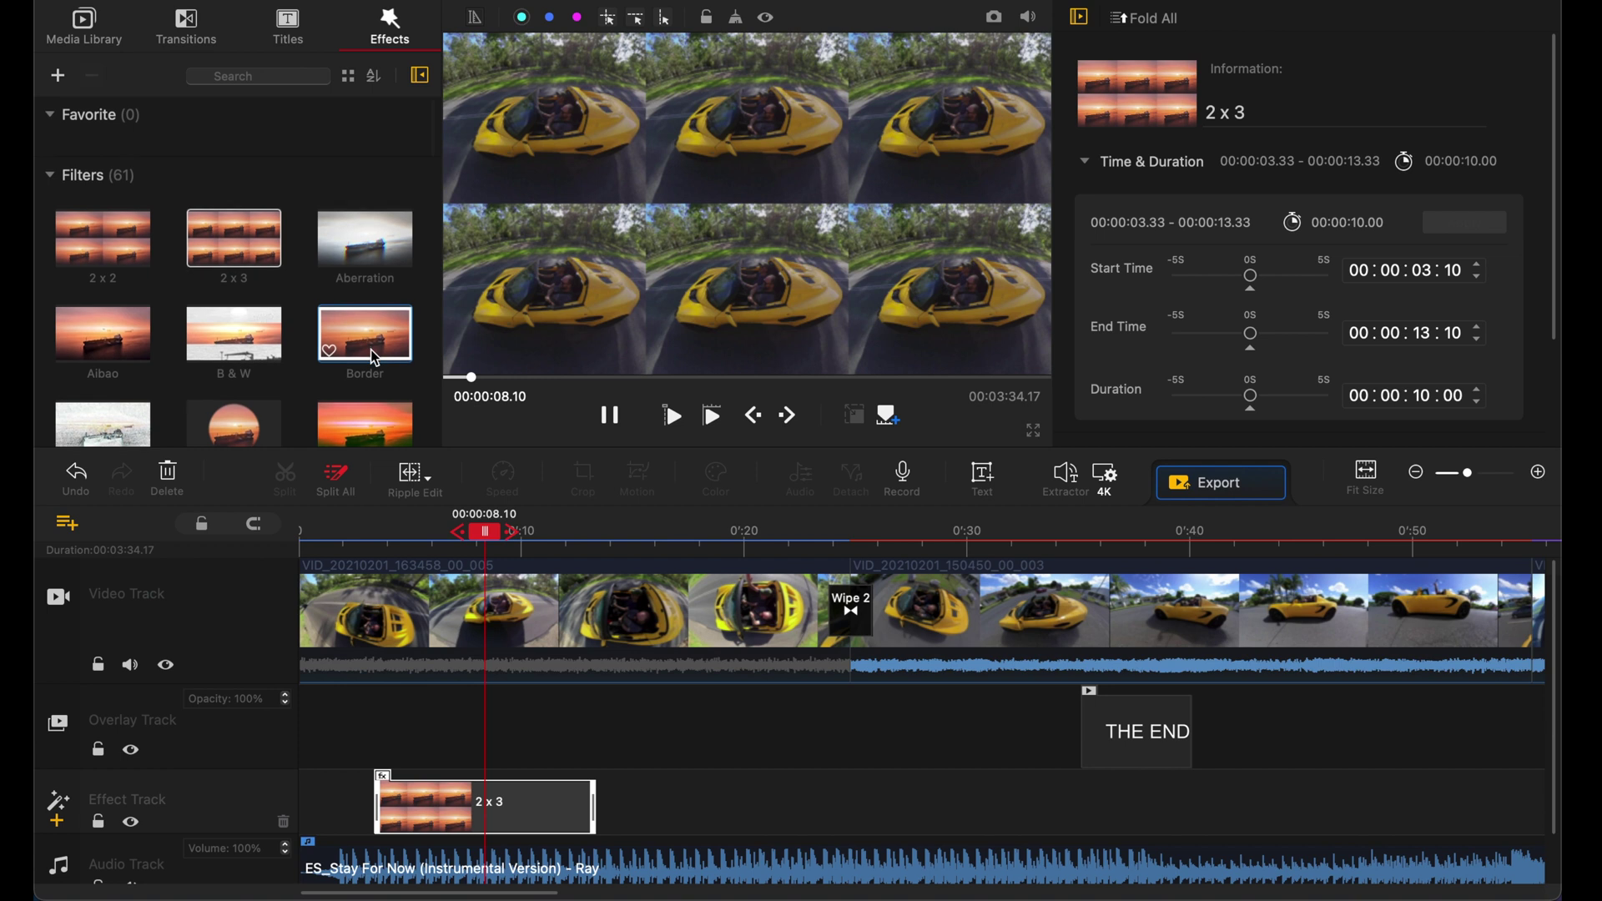
scroll(371, 349, "down", 3)
left_click_drag(153, 314, 445, 748)
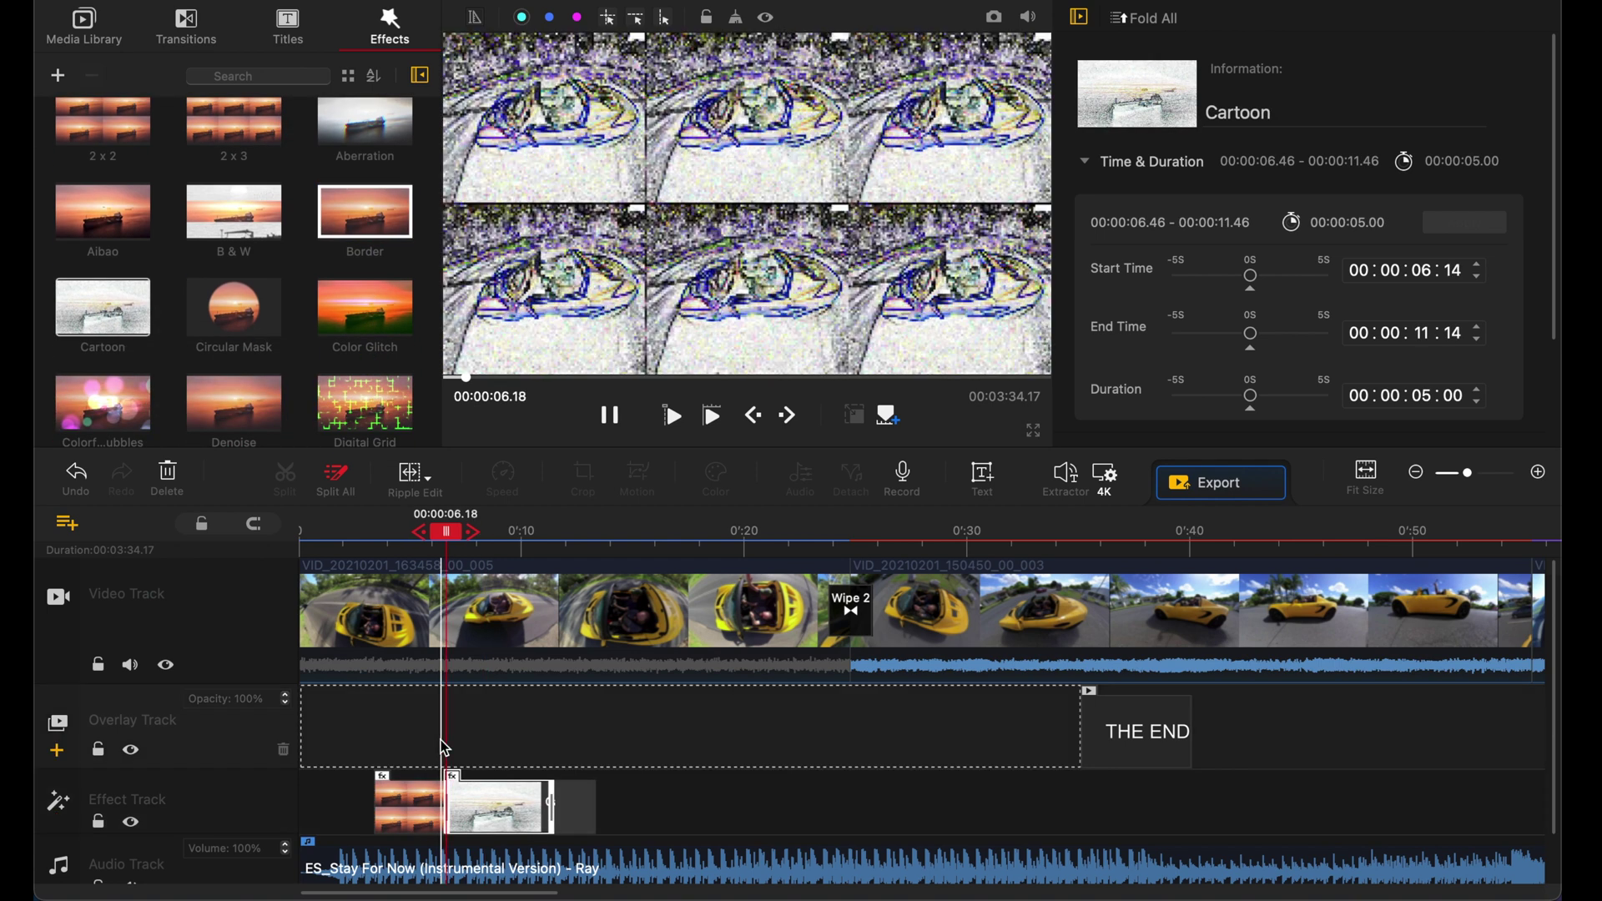
scroll(231, 288, "down", 2)
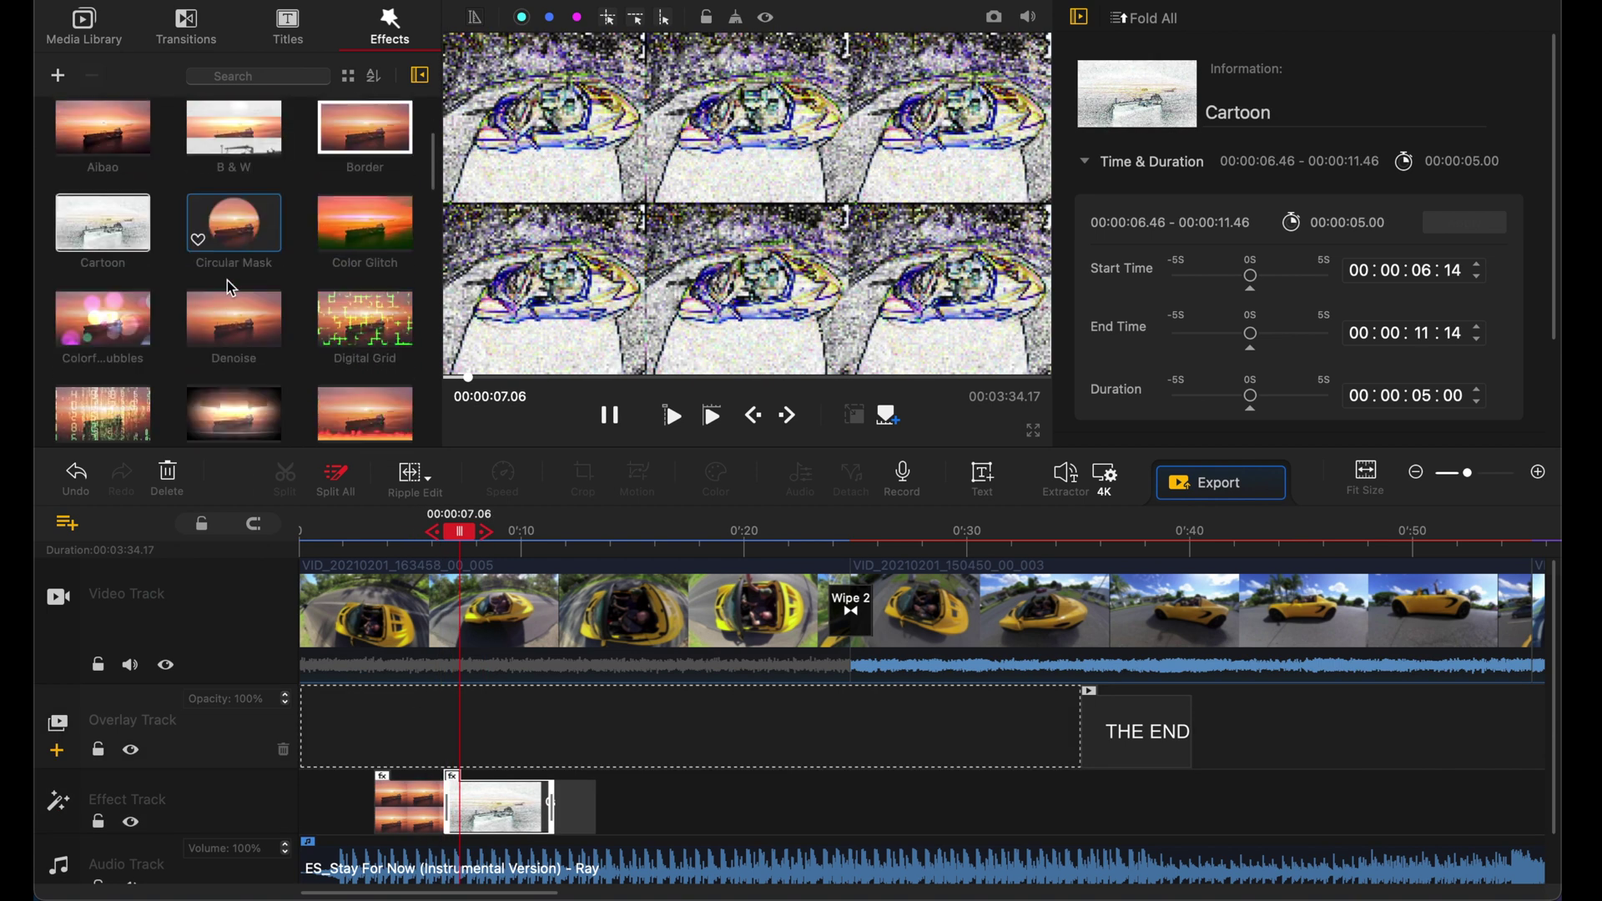
left_click_drag(178, 465, 497, 744)
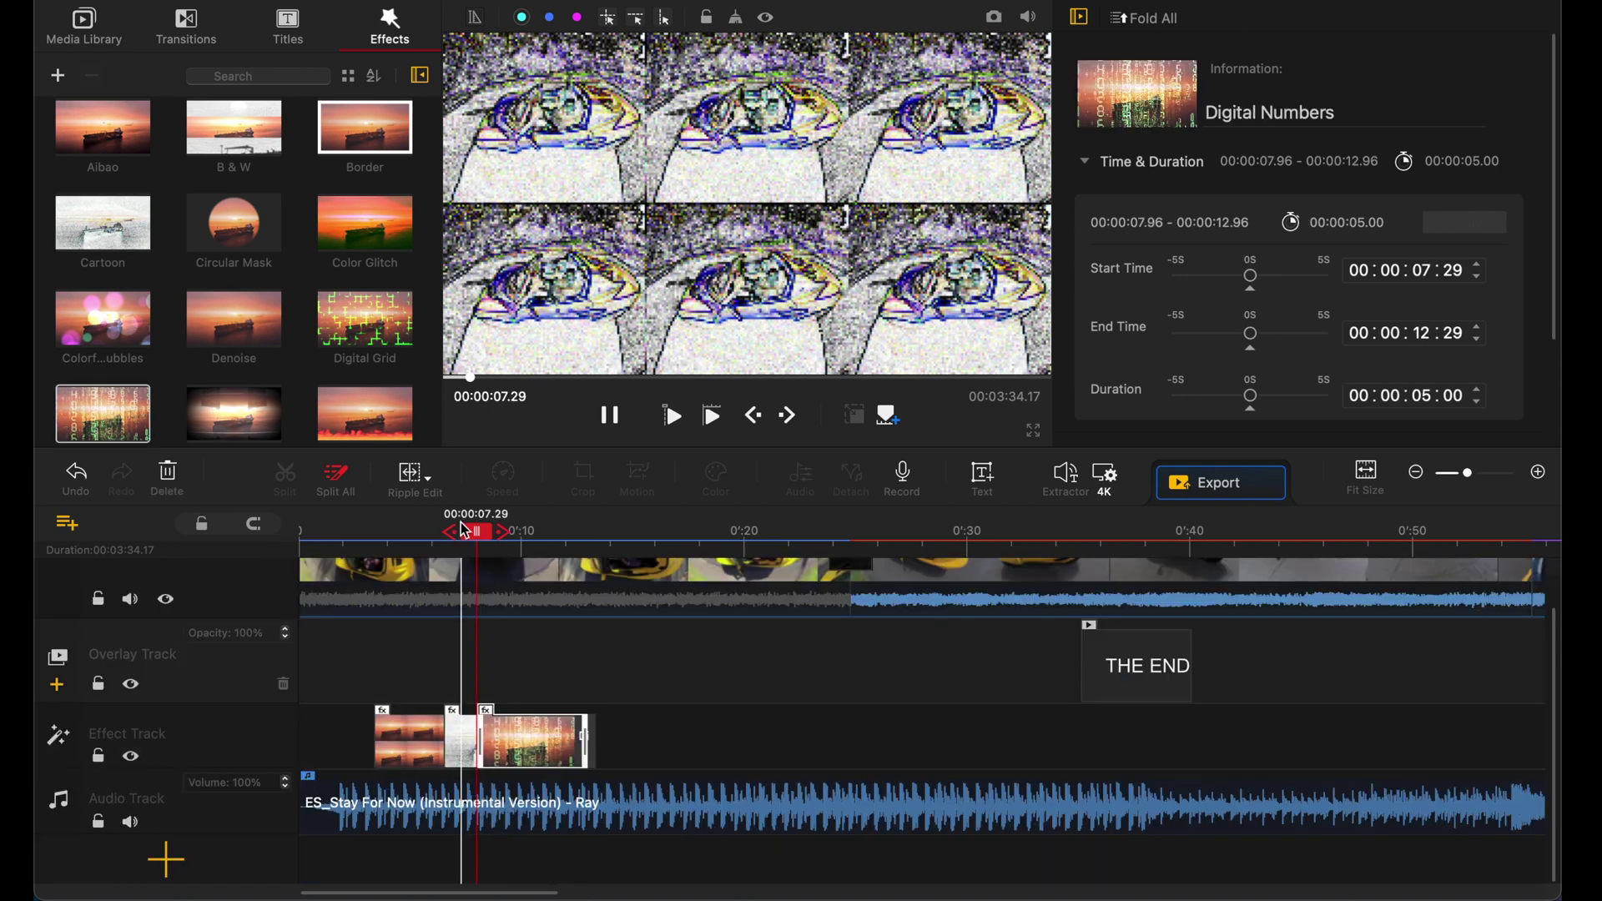
Delete the 2x3 and Cartoon effect clips, keeping Digital Numbers, and resume playback.
left_click(613, 421)
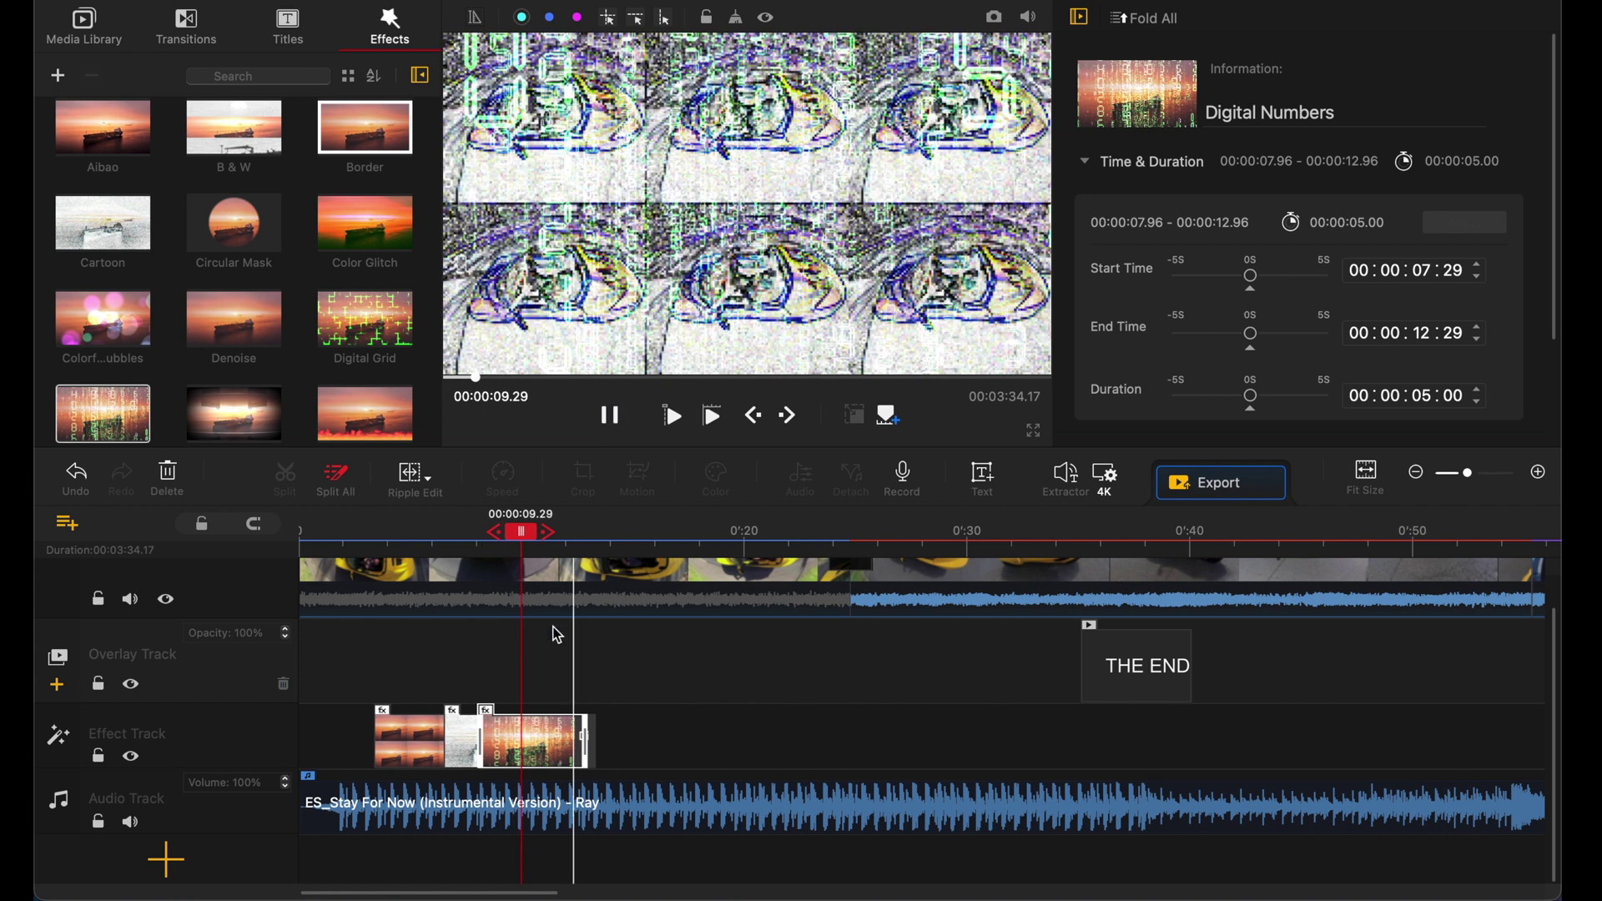
left_click(518, 724)
key("Delete")
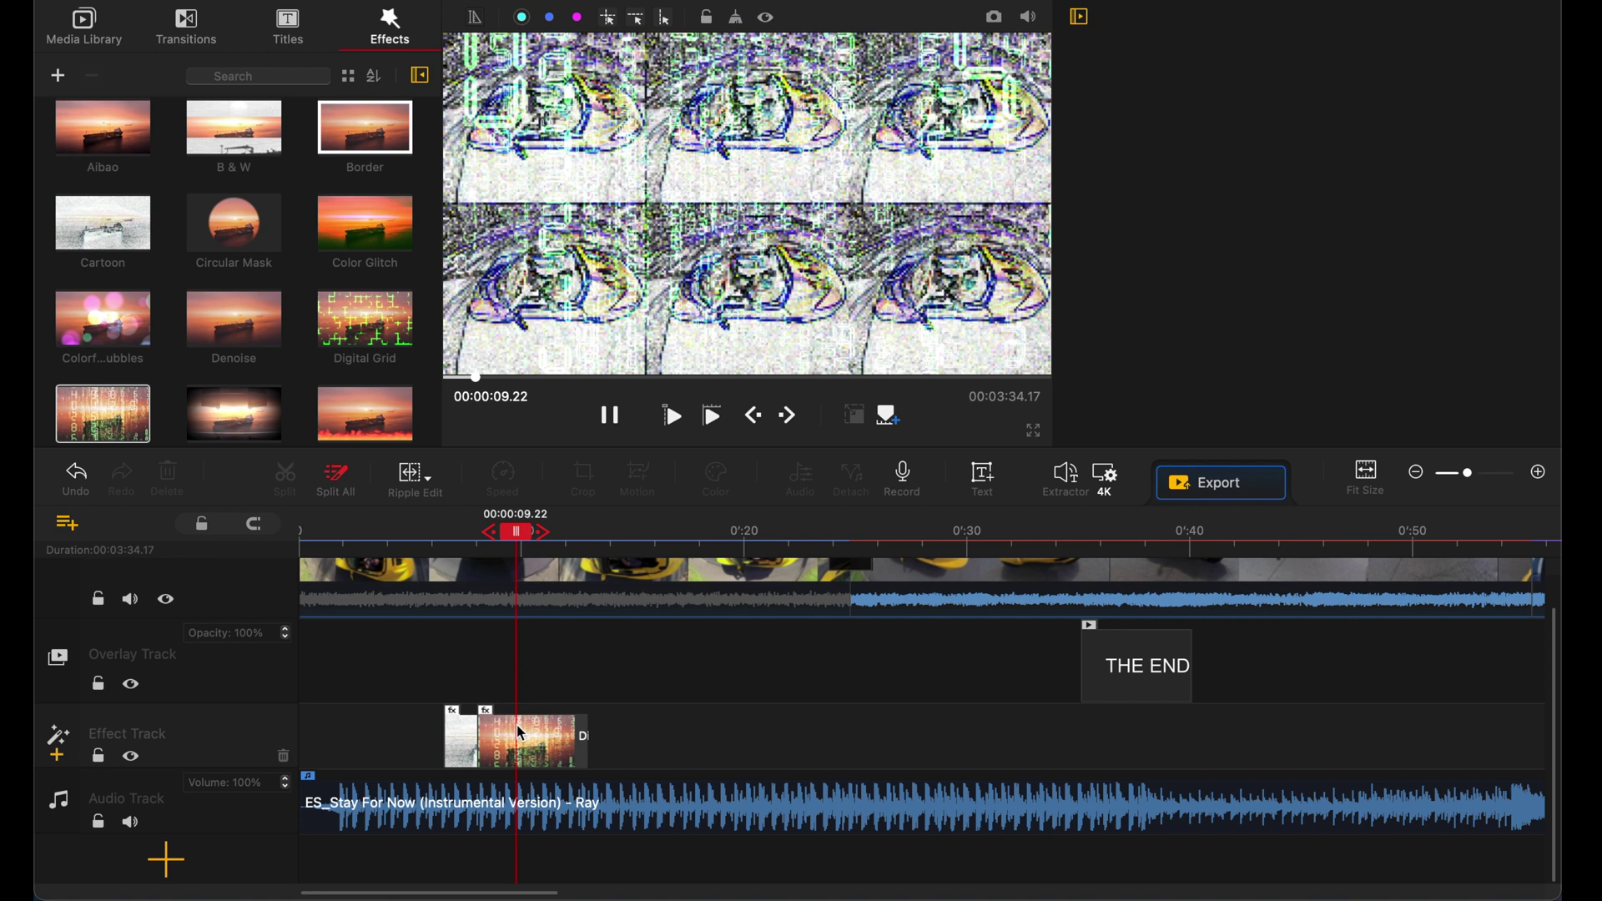
key("Delete")
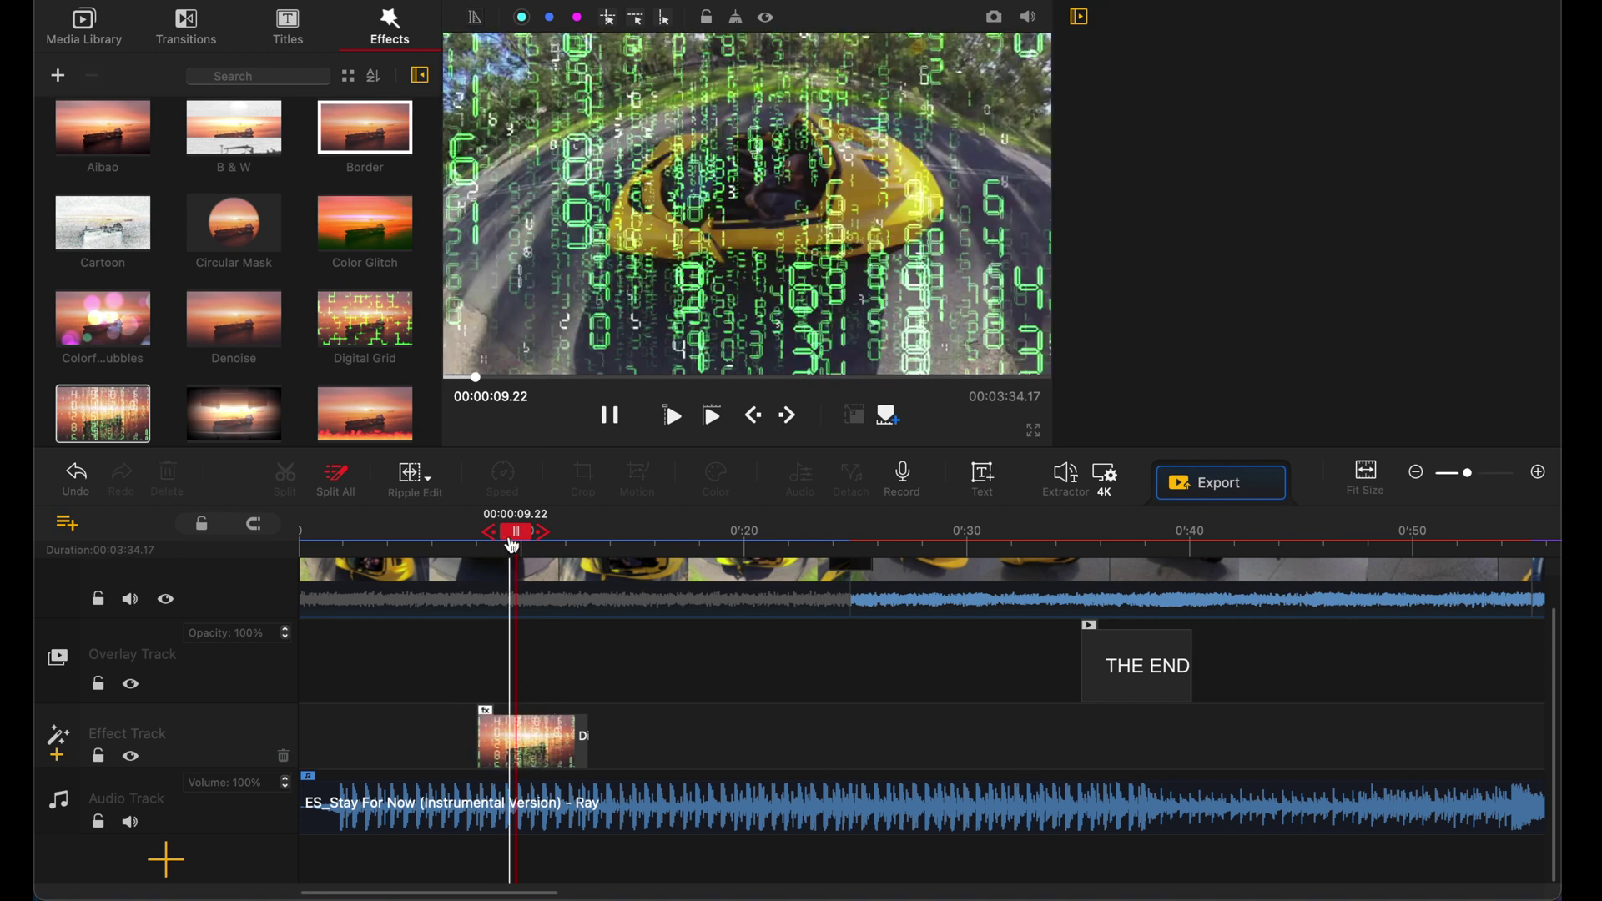
left_click(673, 417)
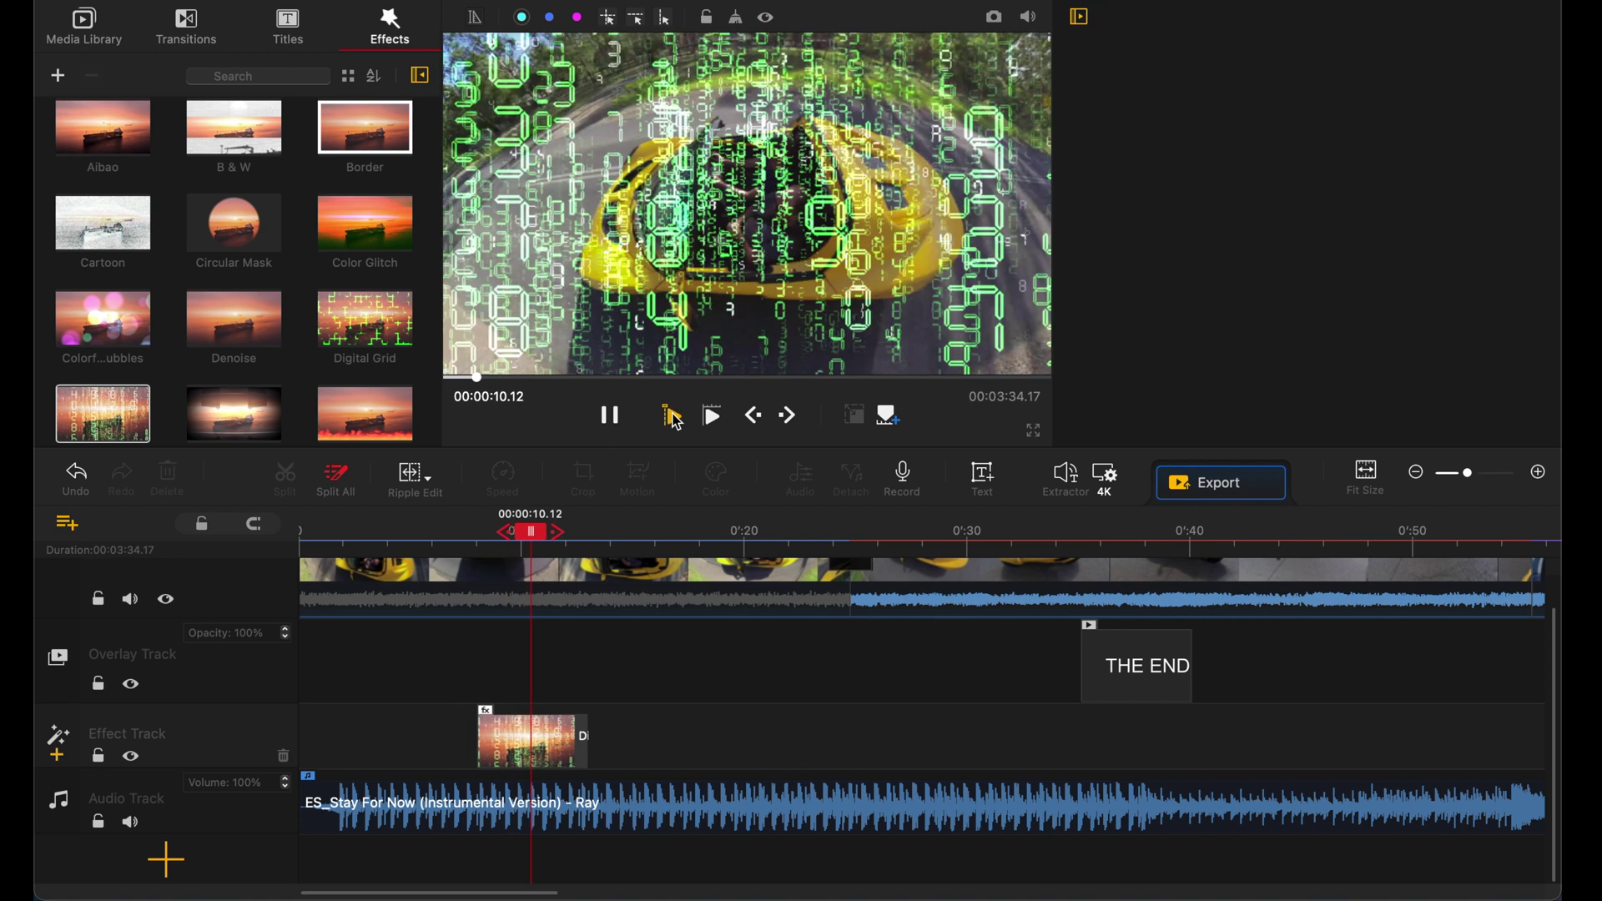
Add the Fireworks 1 filter to the effect track and preview it around 16 seconds.
scroll(325, 291, "down", 3)
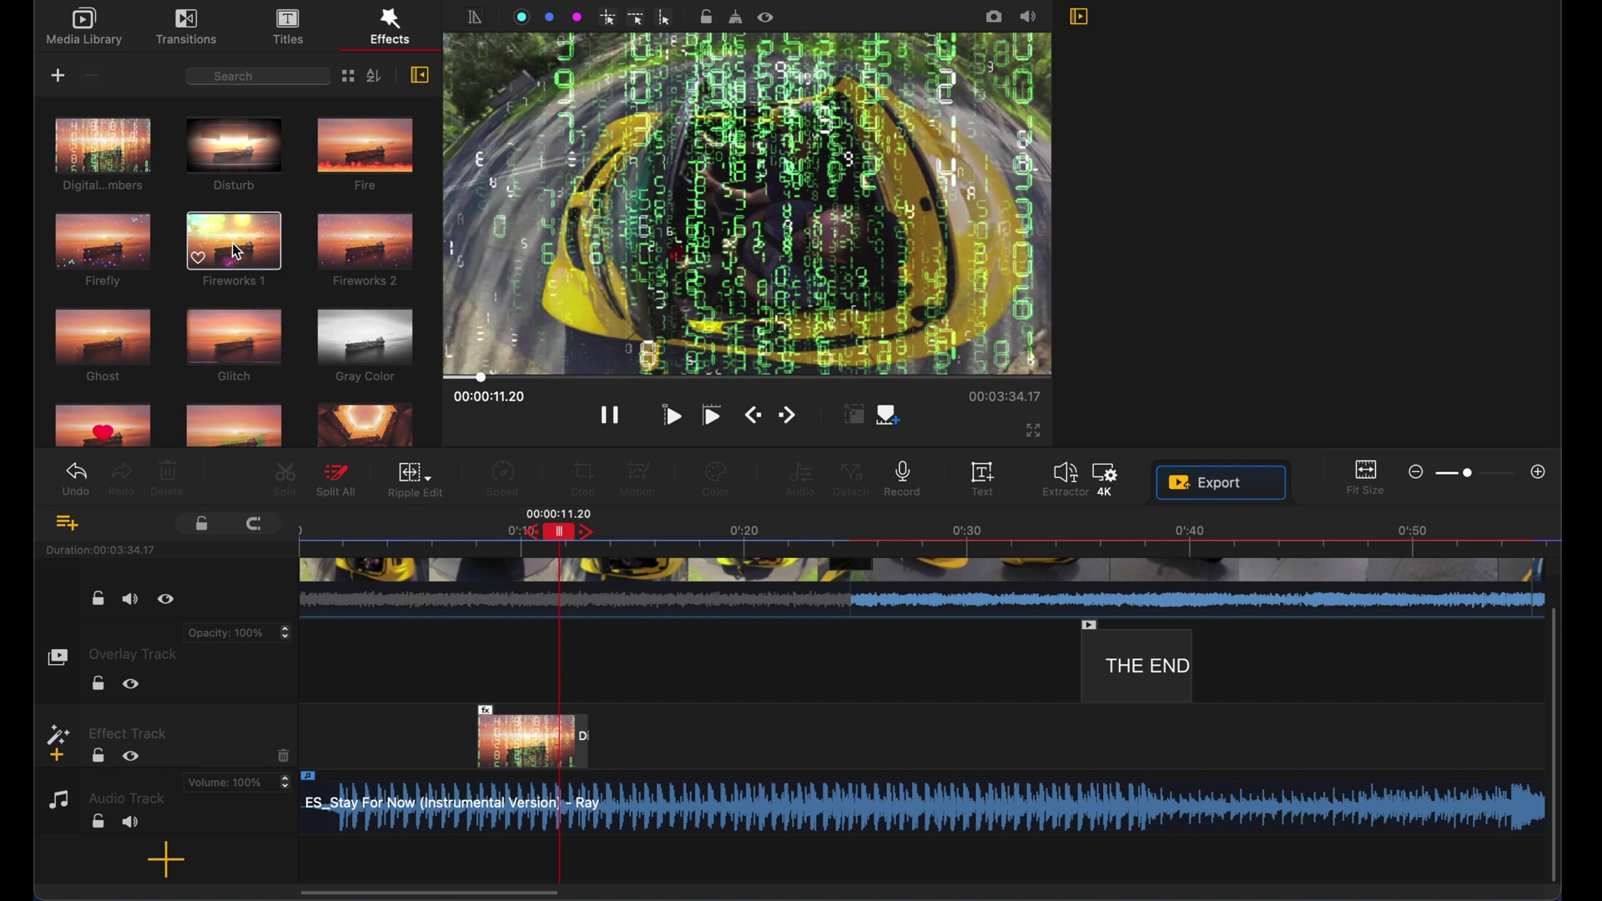
left_click_drag(242, 258, 659, 739)
left_click(659, 548)
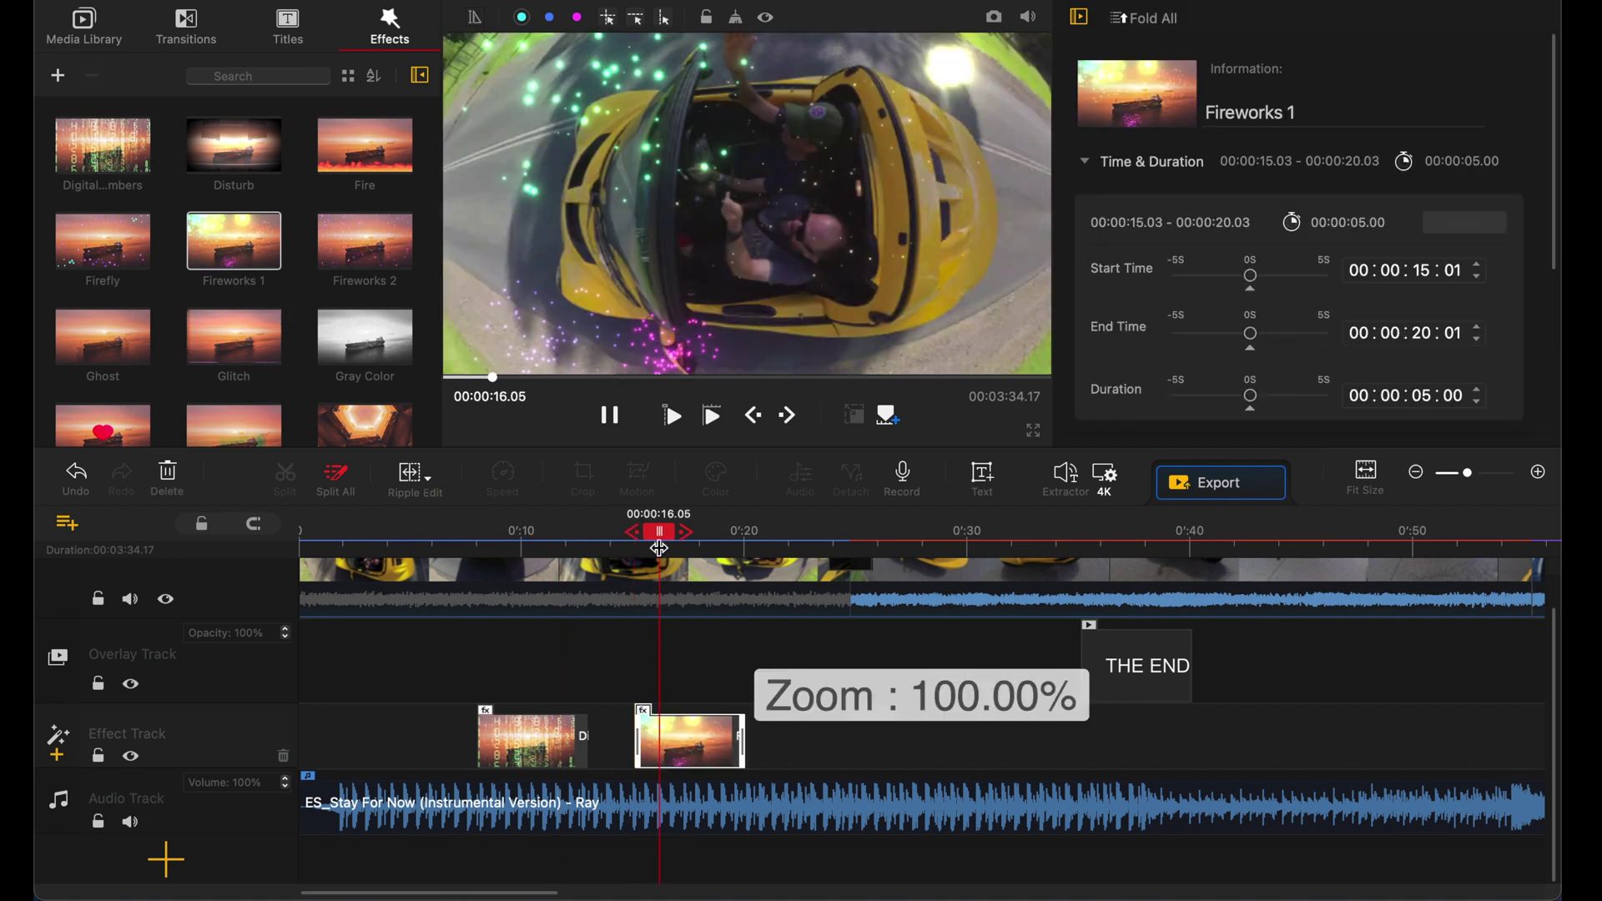
left_click(681, 417)
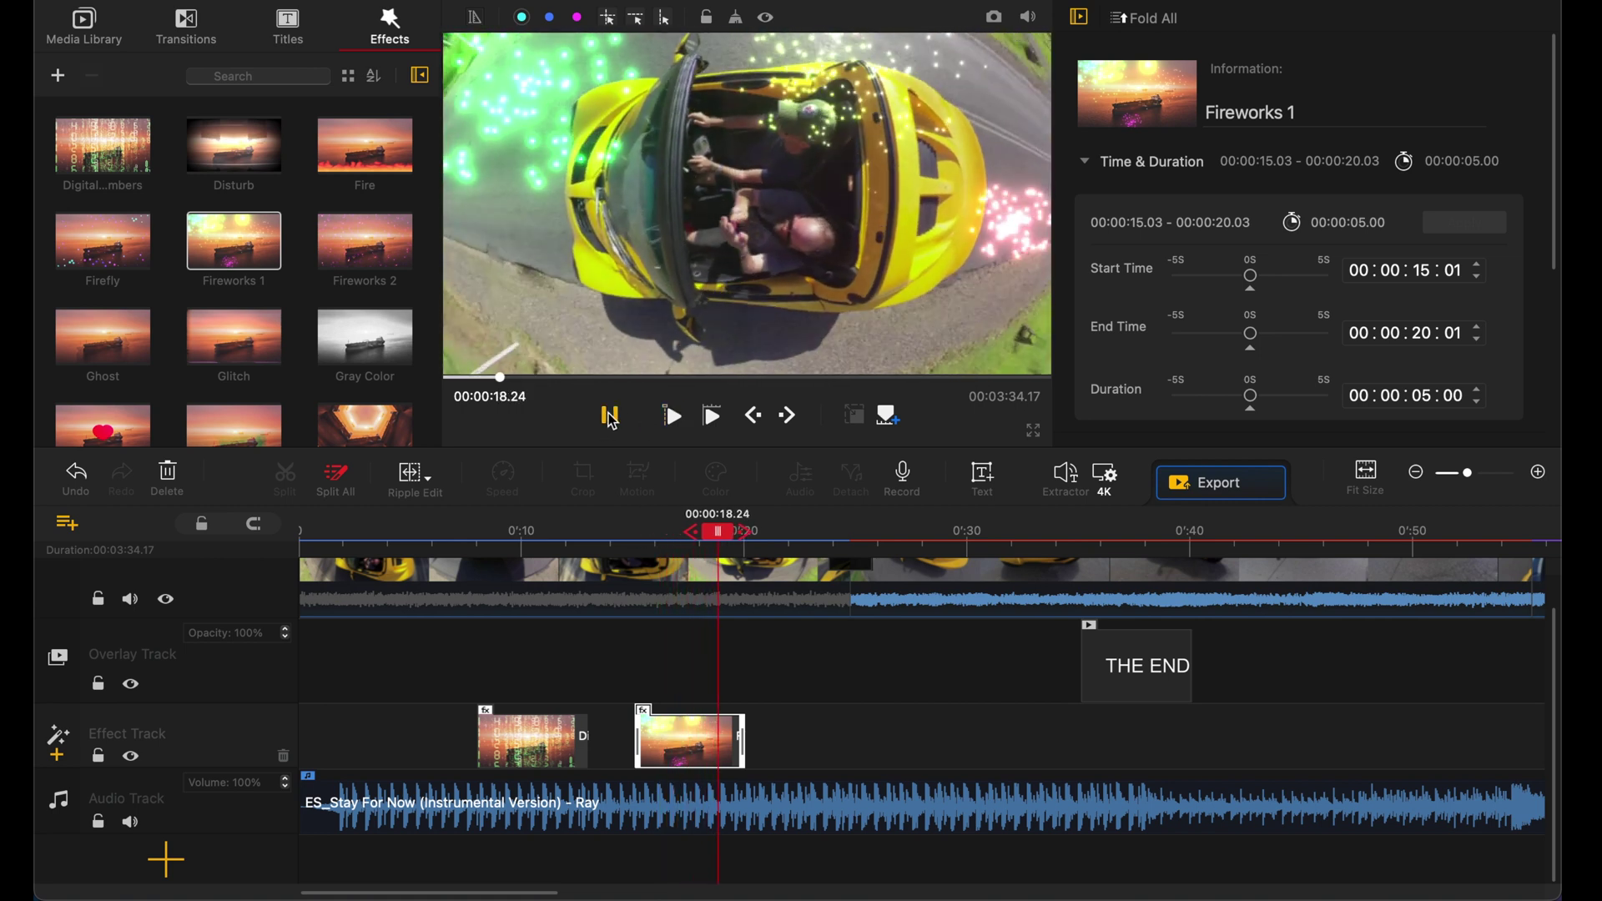
Drag two more filters onto the effect track, placing Smoke at 00:00:14.53–00:00:19.53.
scroll(234, 251, "down", 3)
left_click_drag(103, 201, 797, 735)
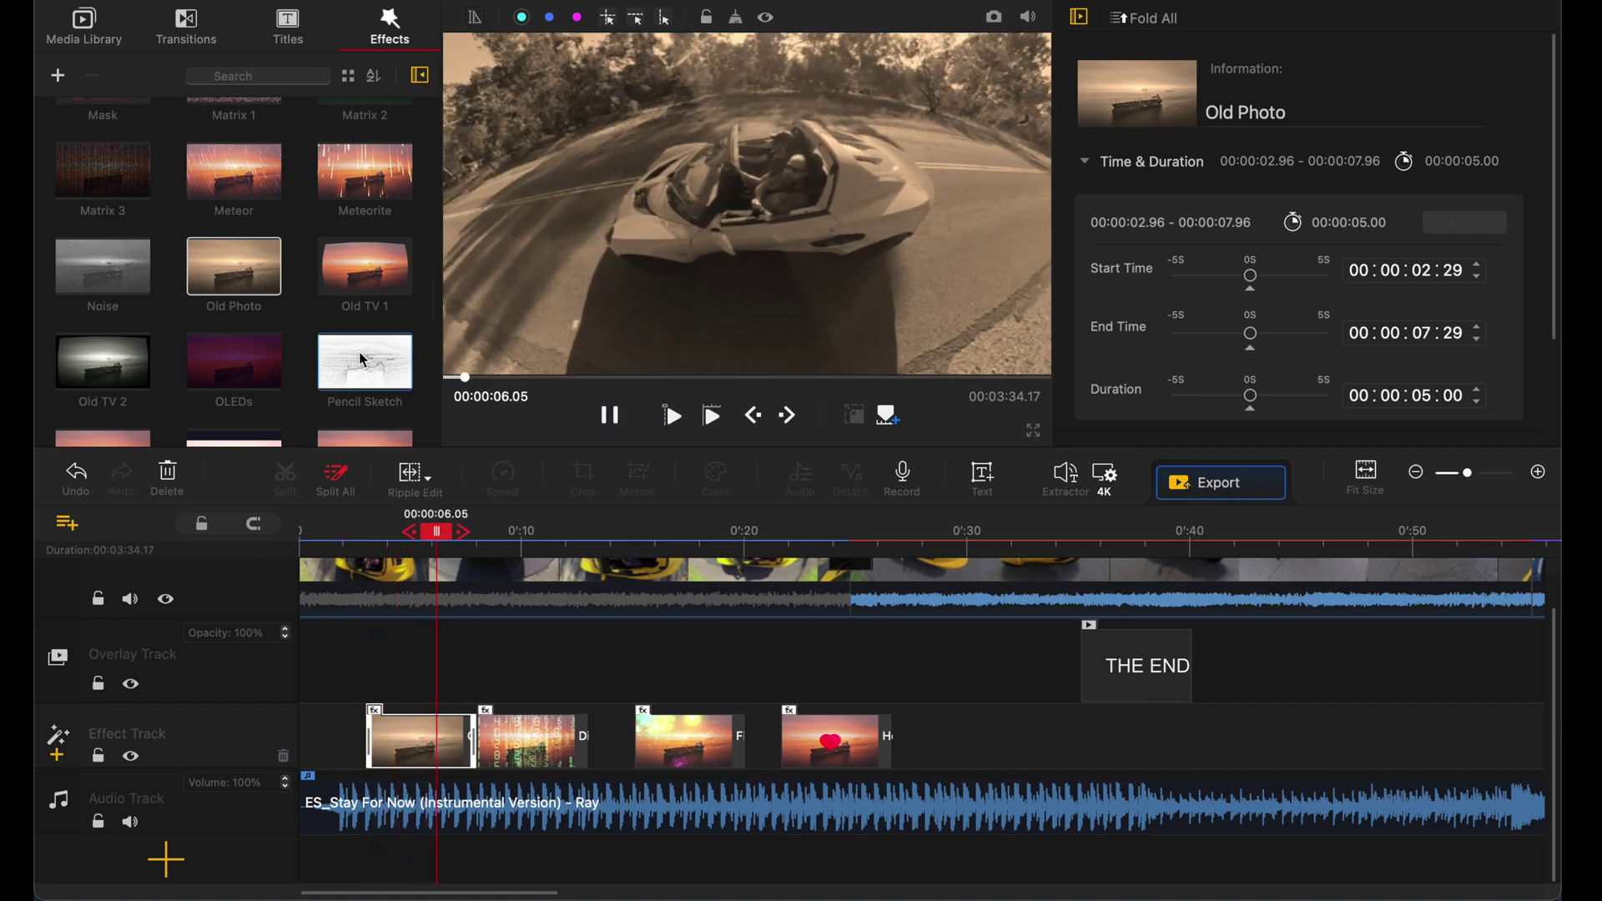
scroll(324, 332, "down", 3)
scroll(324, 332, "down", 8)
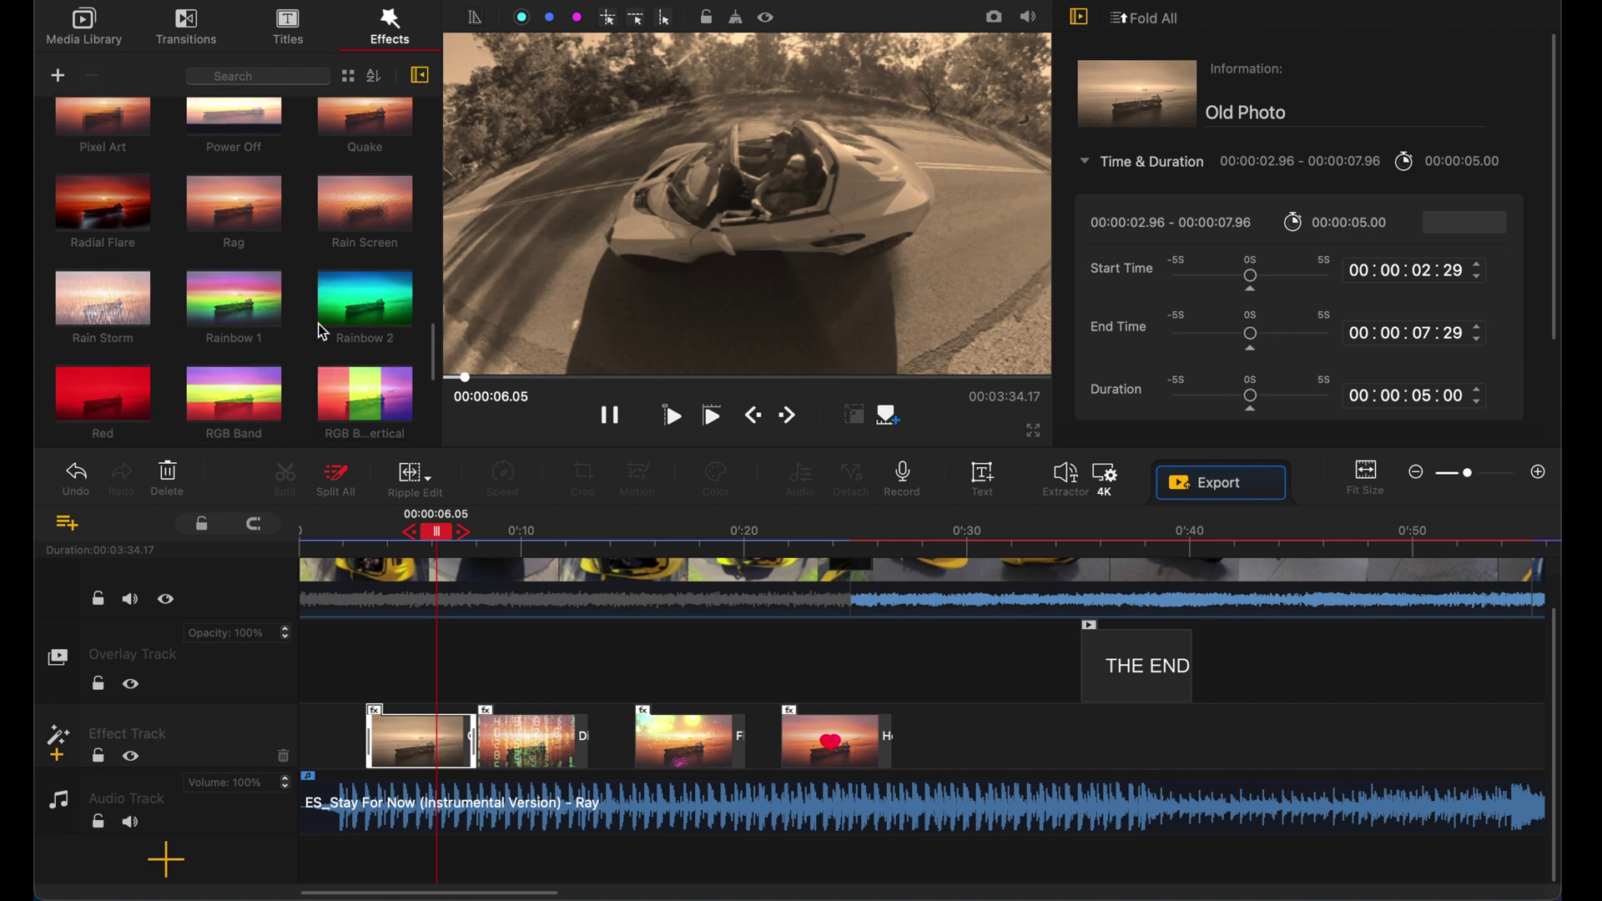
scroll(323, 332, "down", 5)
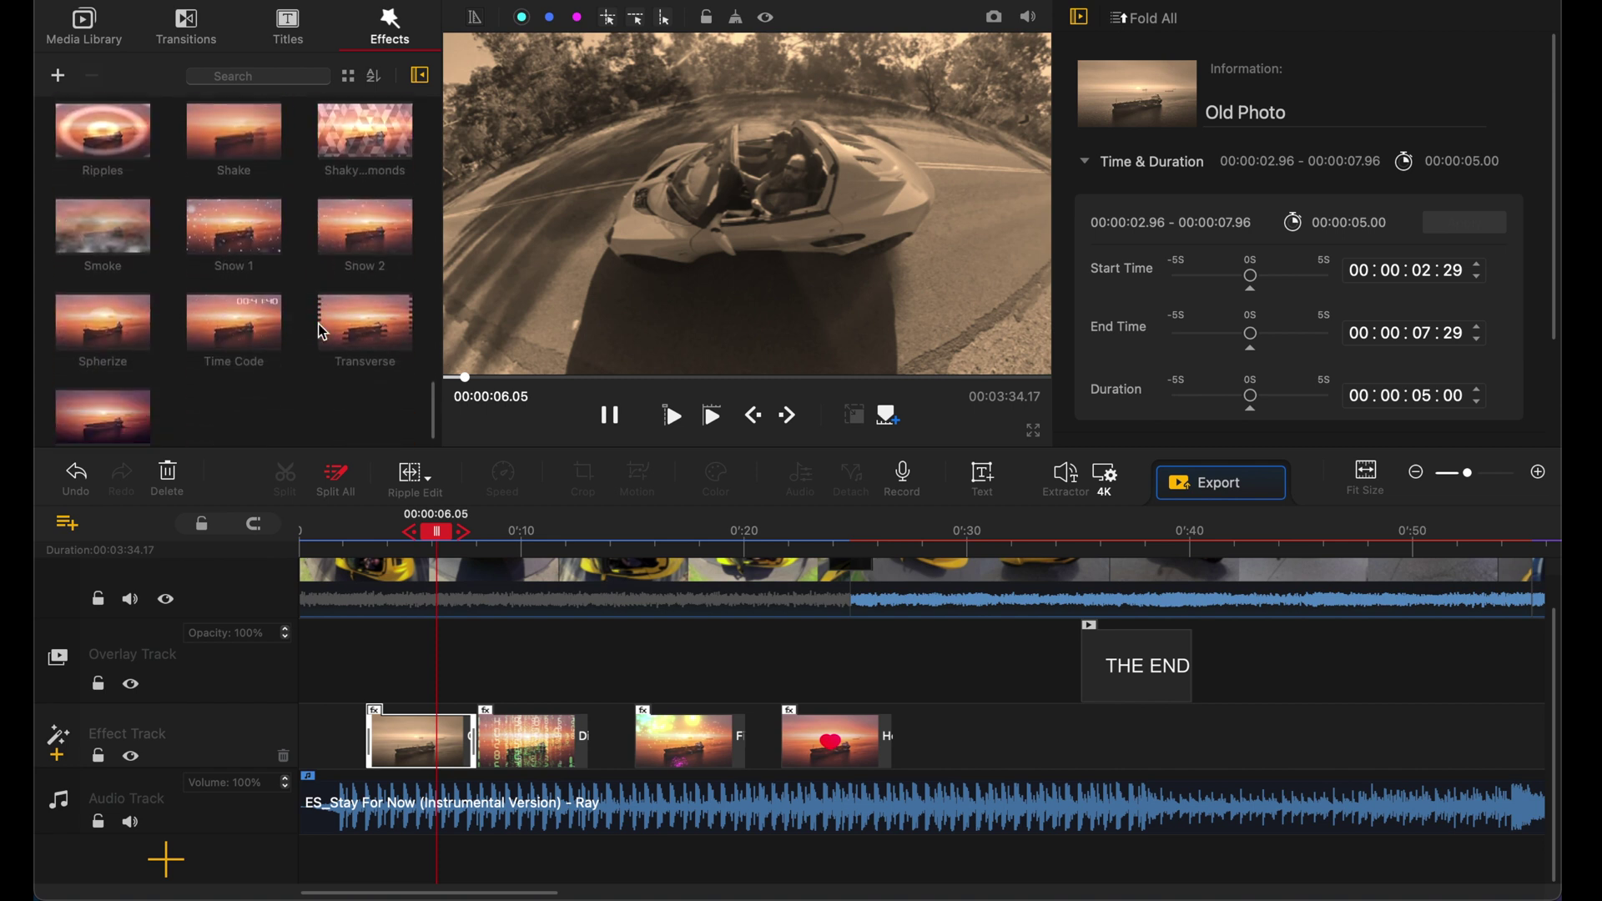
left_click_drag(103, 192, 648, 706)
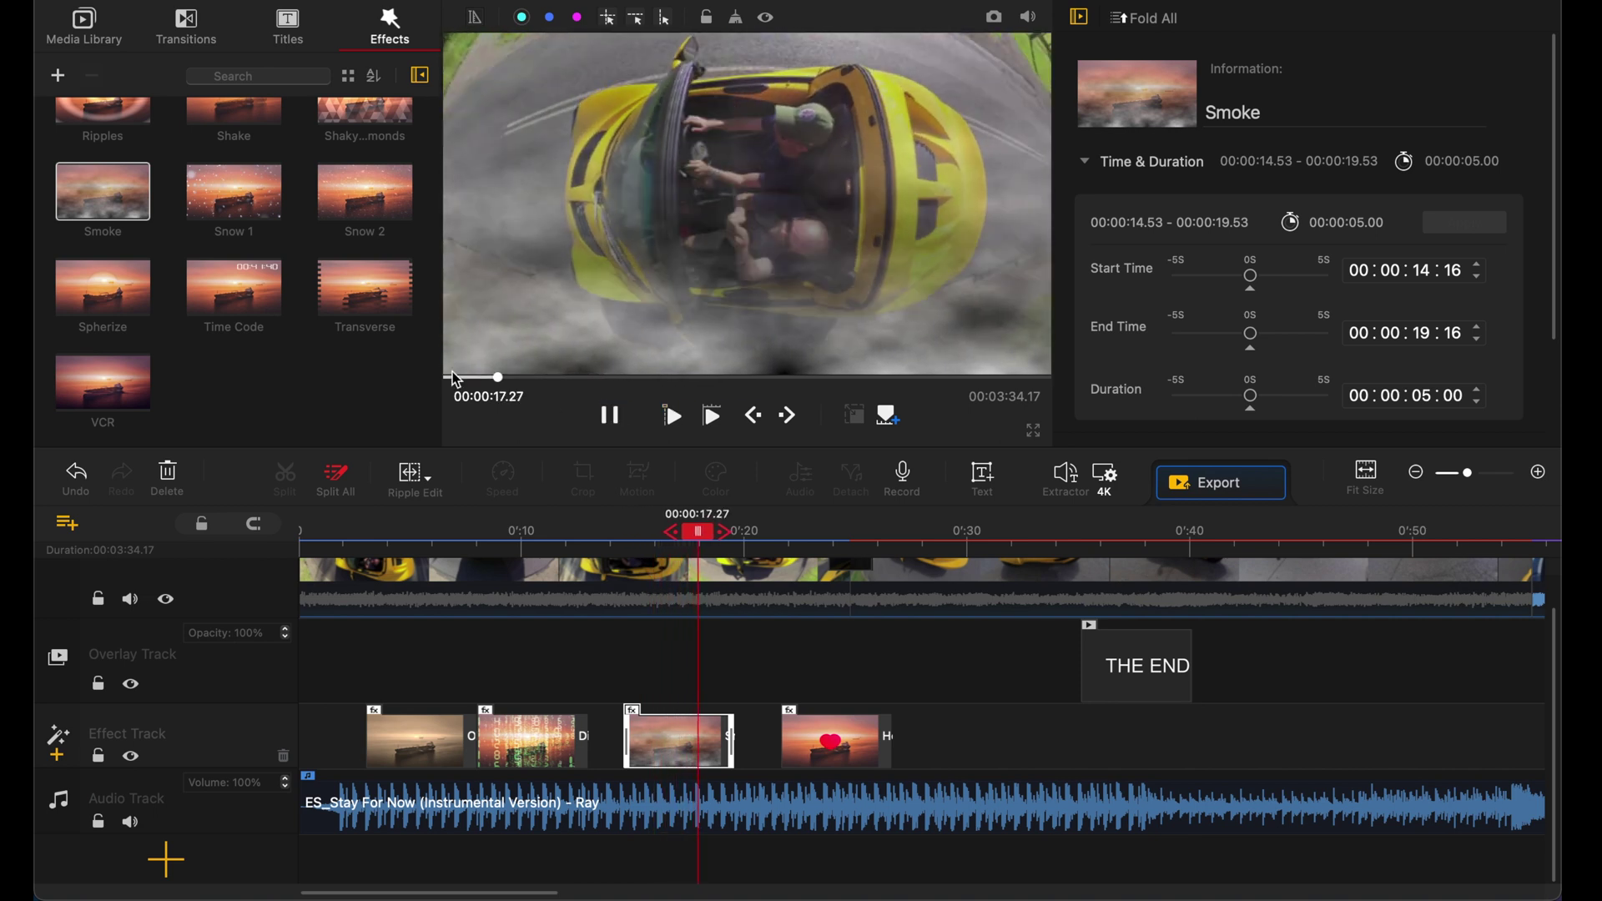
scroll(308, 307, "up", 10)
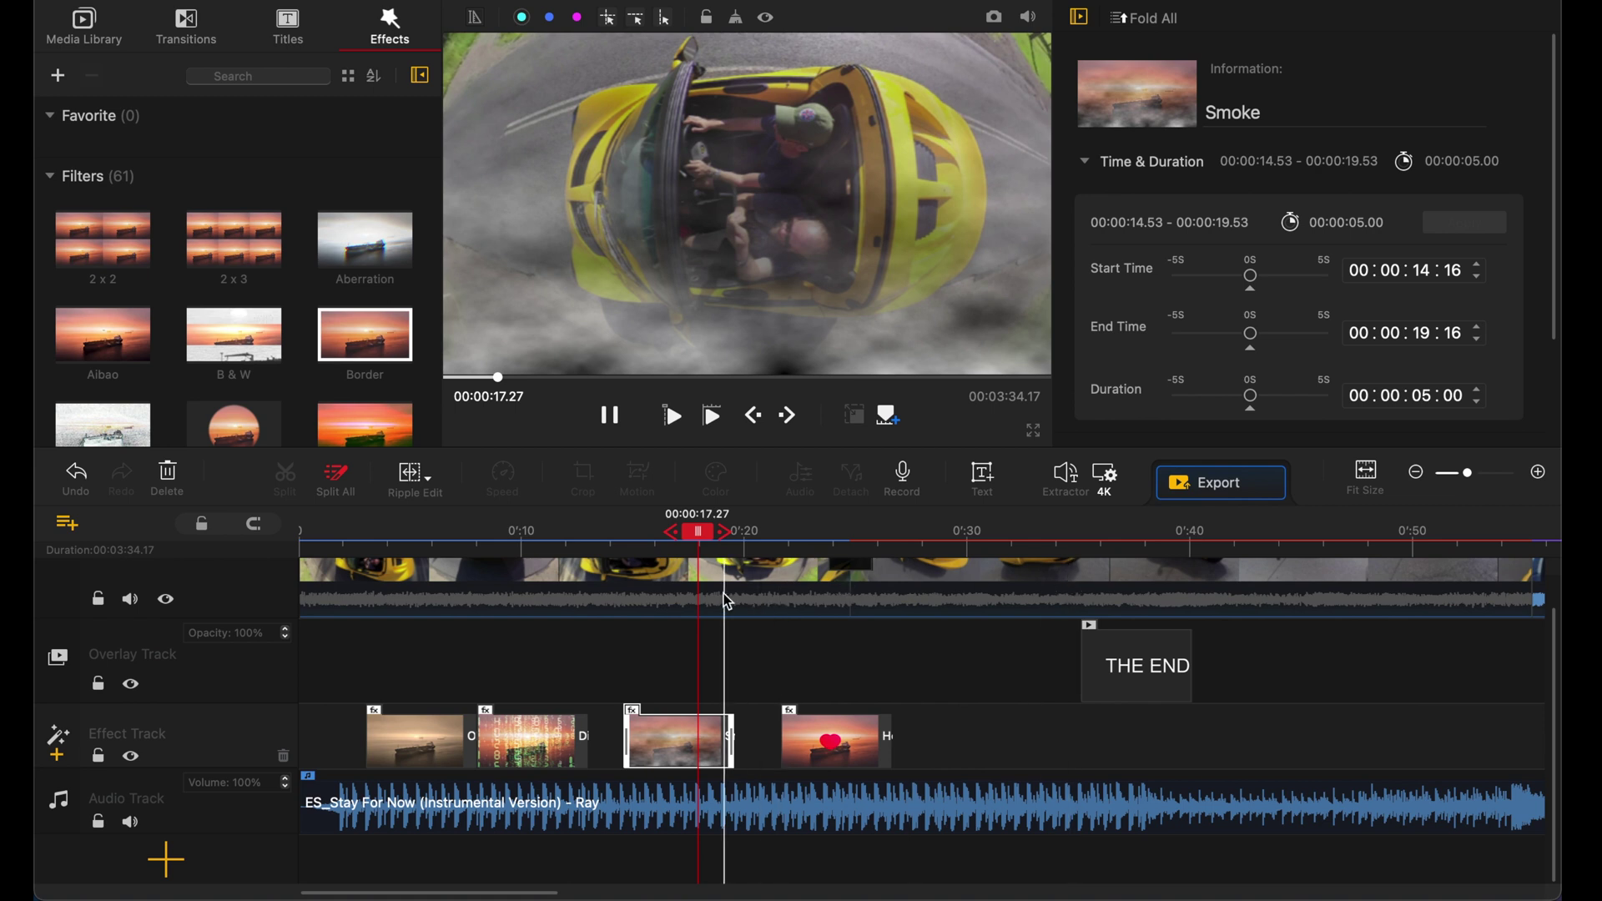
In the first car clip's Speed Editor, try constant speeds 1/4, 1/2, then Normal.
left_click(701, 576)
scroll(700, 581, "up", 2)
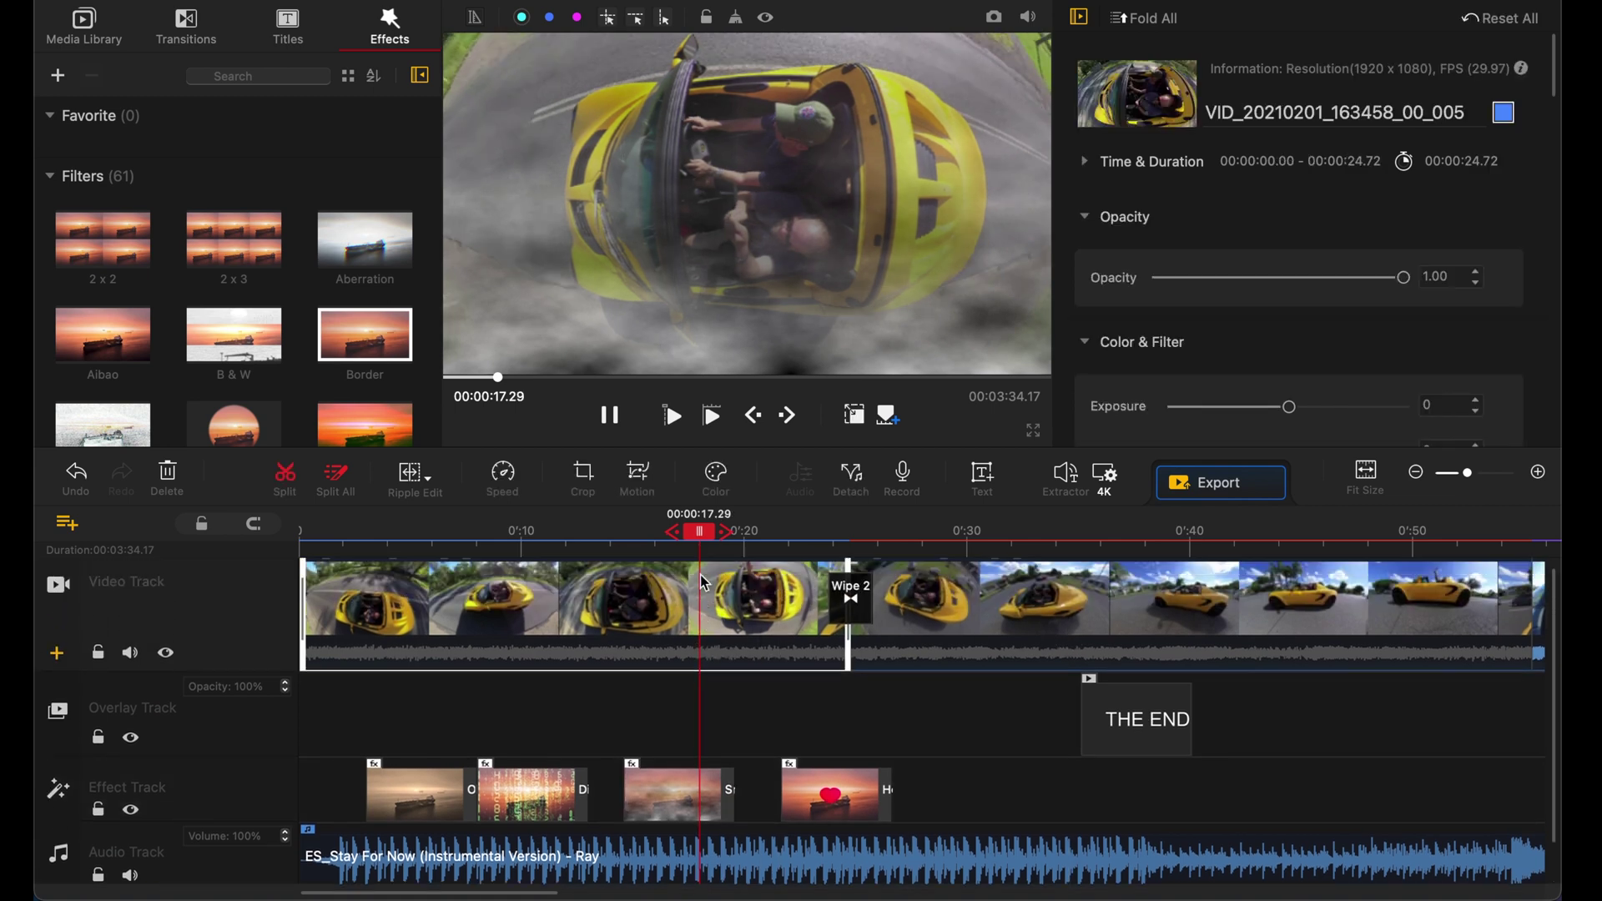
left_click(506, 479)
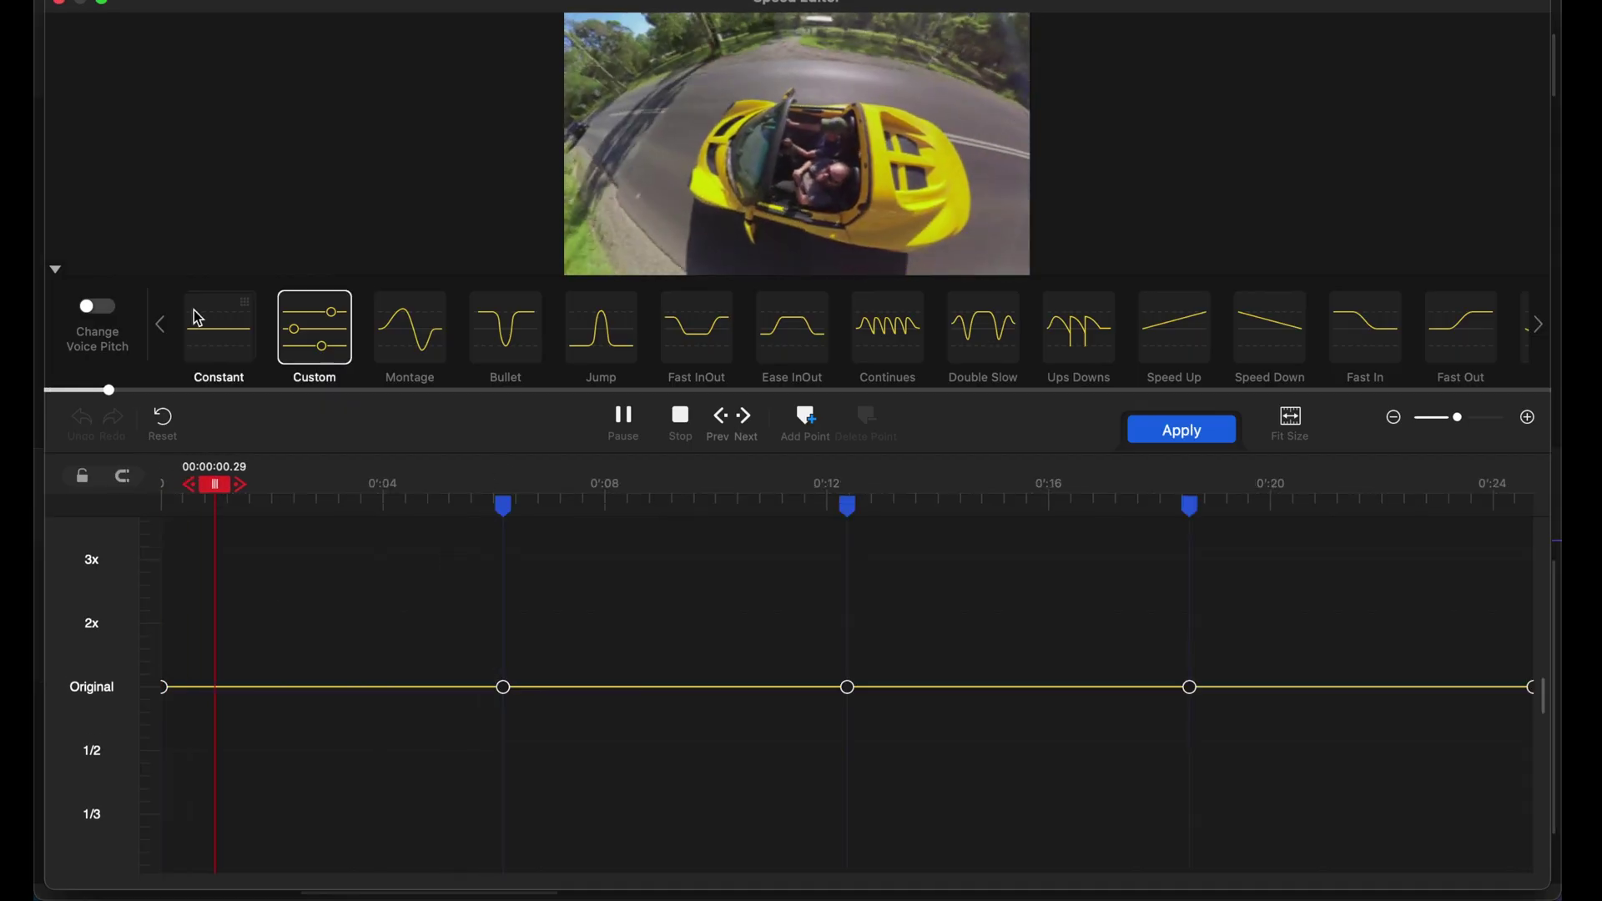
left_click(221, 345)
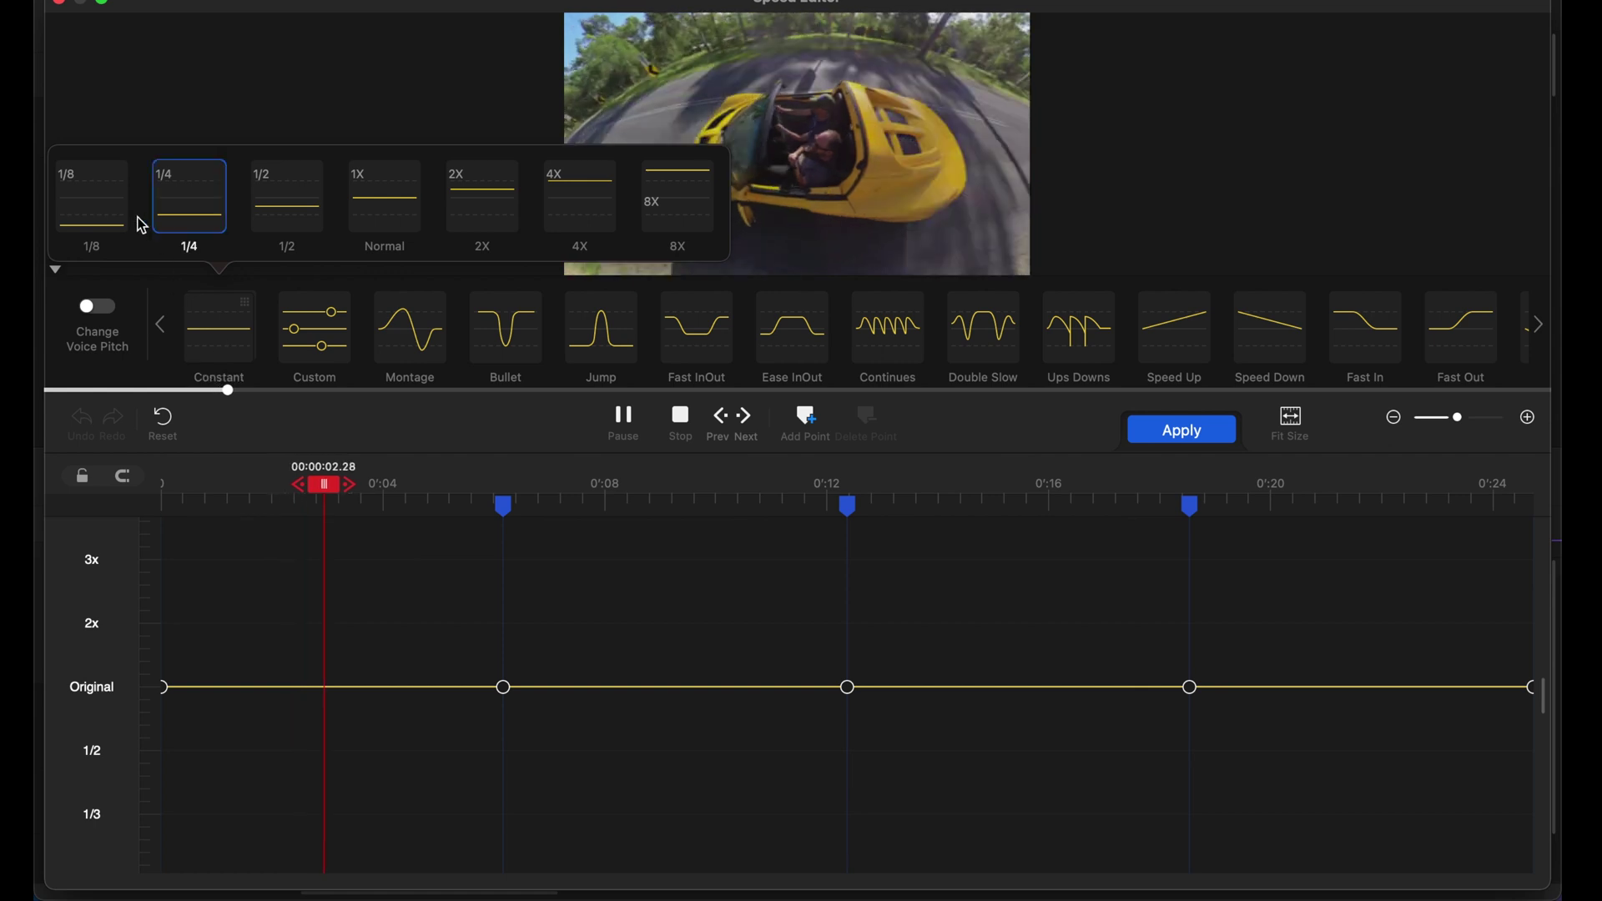
left_click(183, 219)
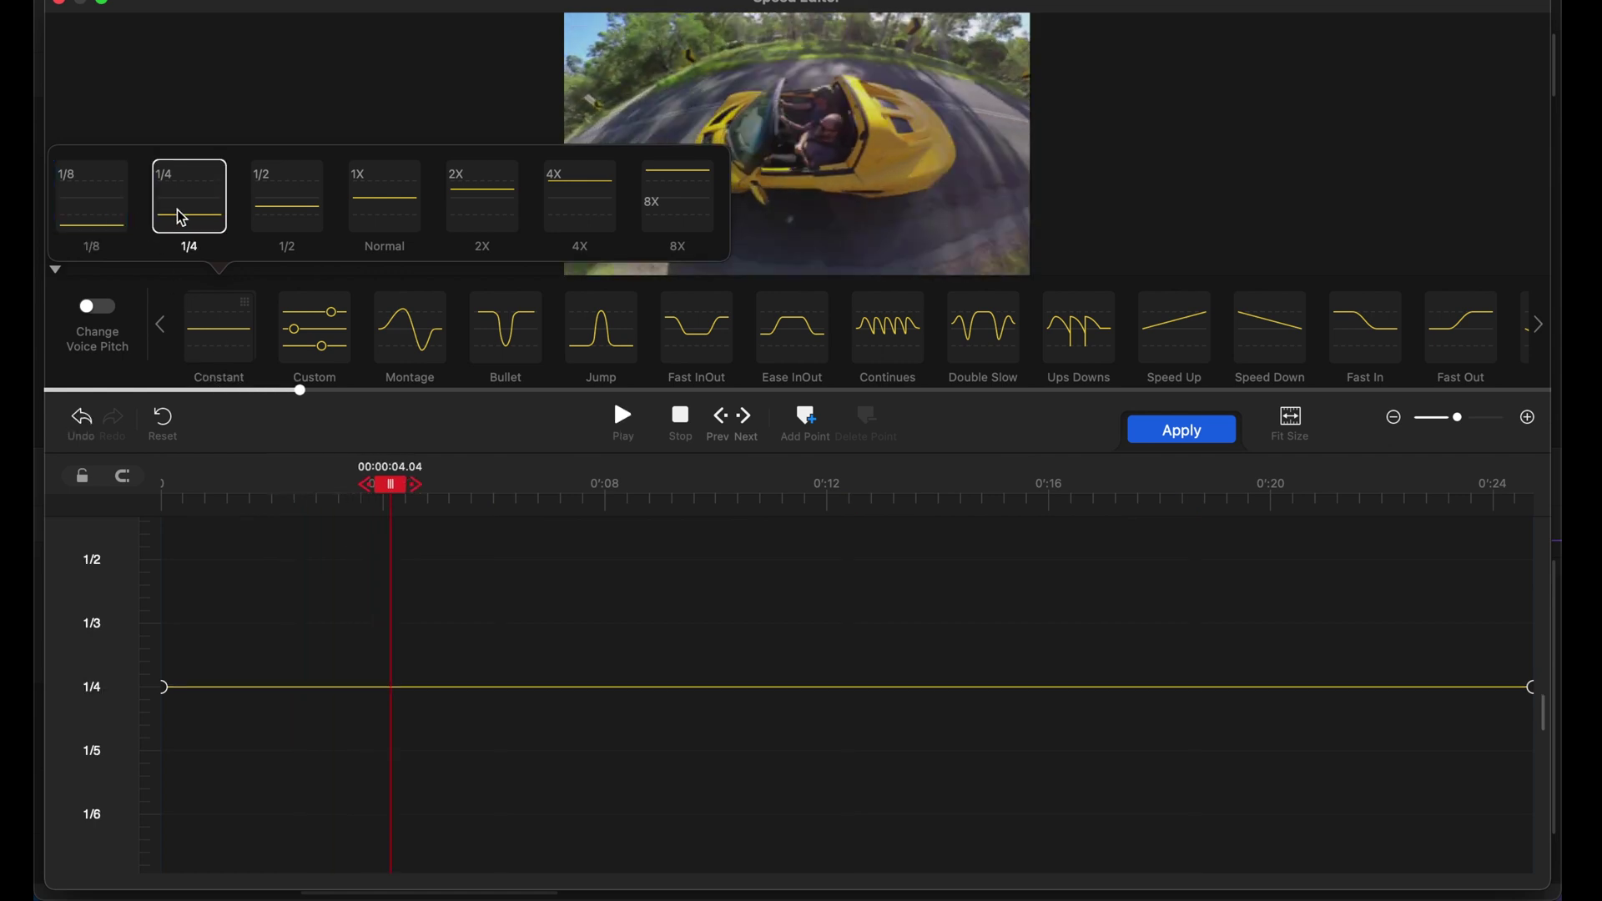
left_click(308, 214)
left_click(403, 213)
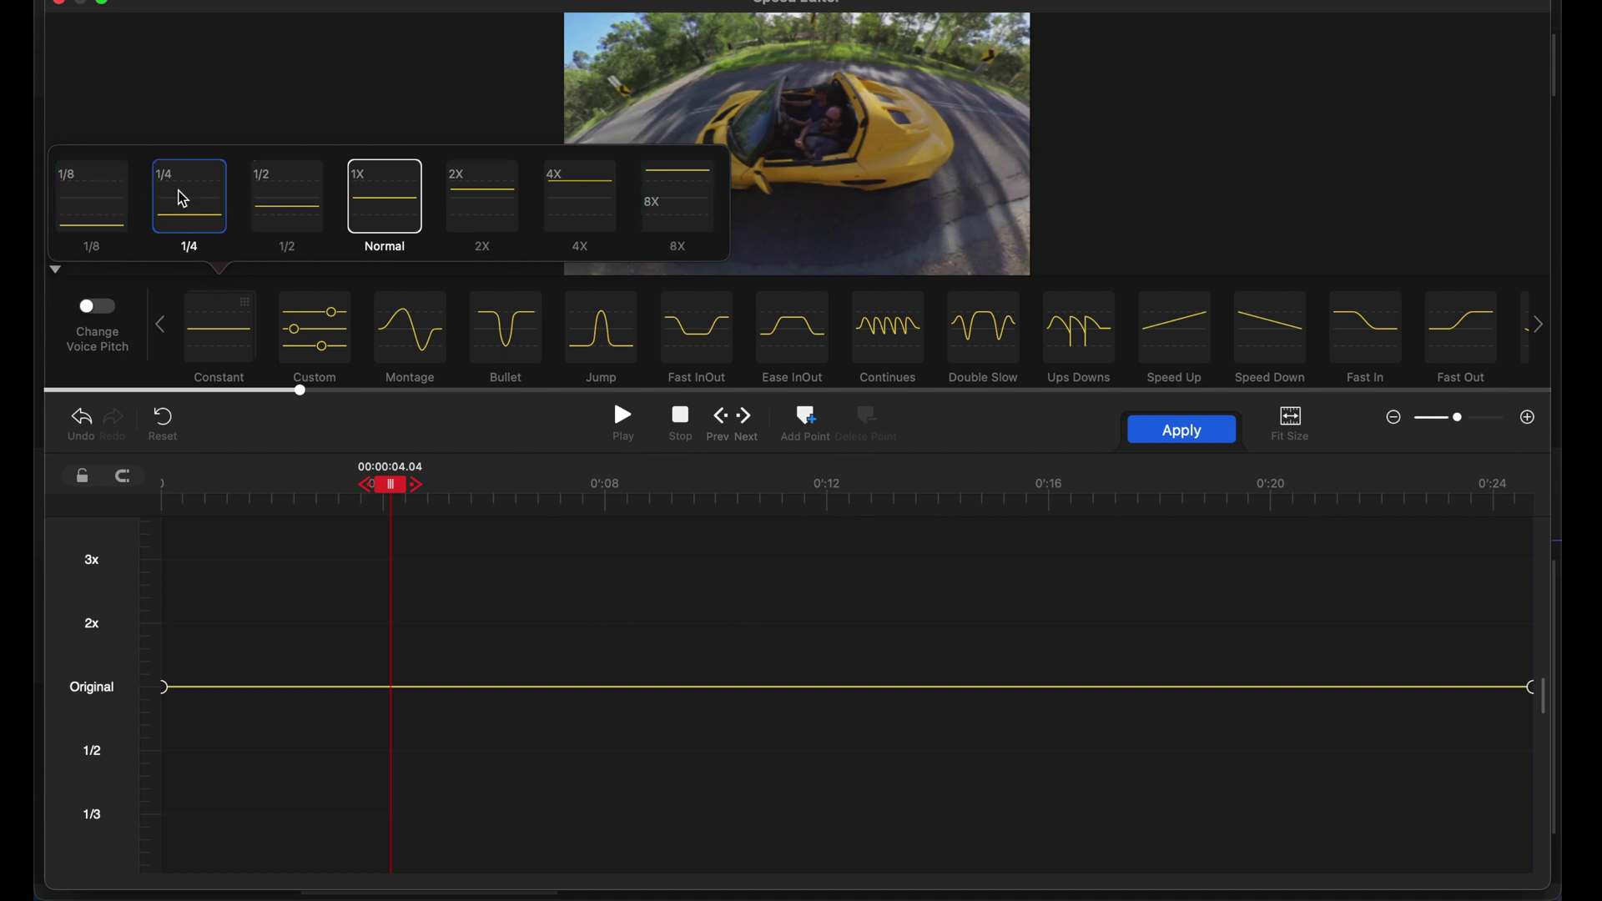
Preview the Montage speed preset, then switch to the Continues preset and preview it.
left_click(406, 348)
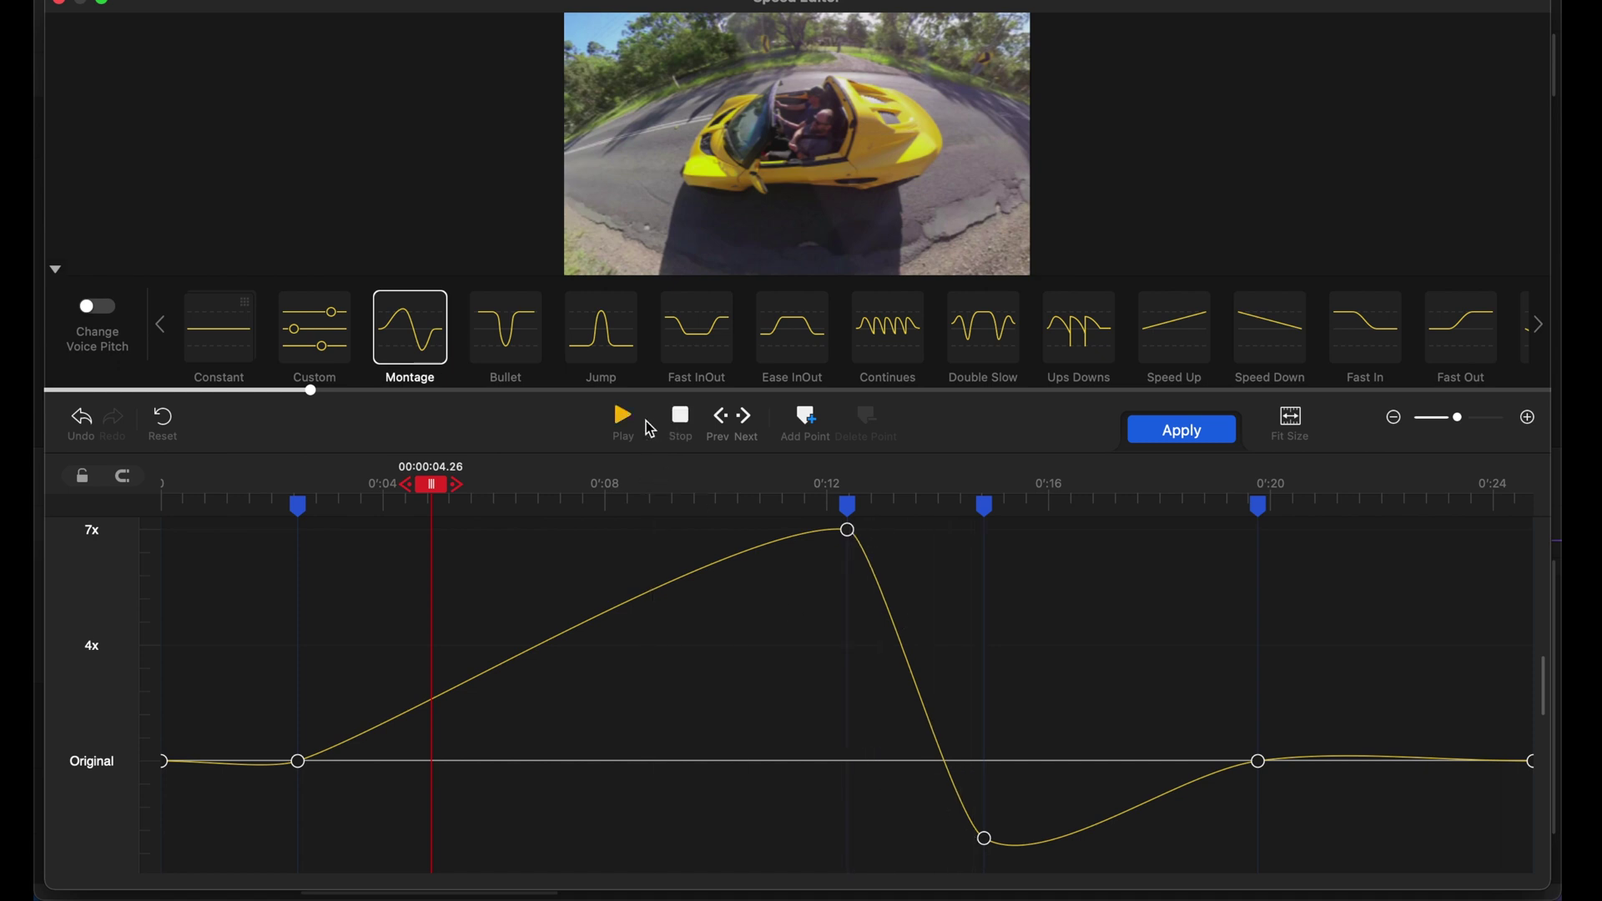
left_click(629, 423)
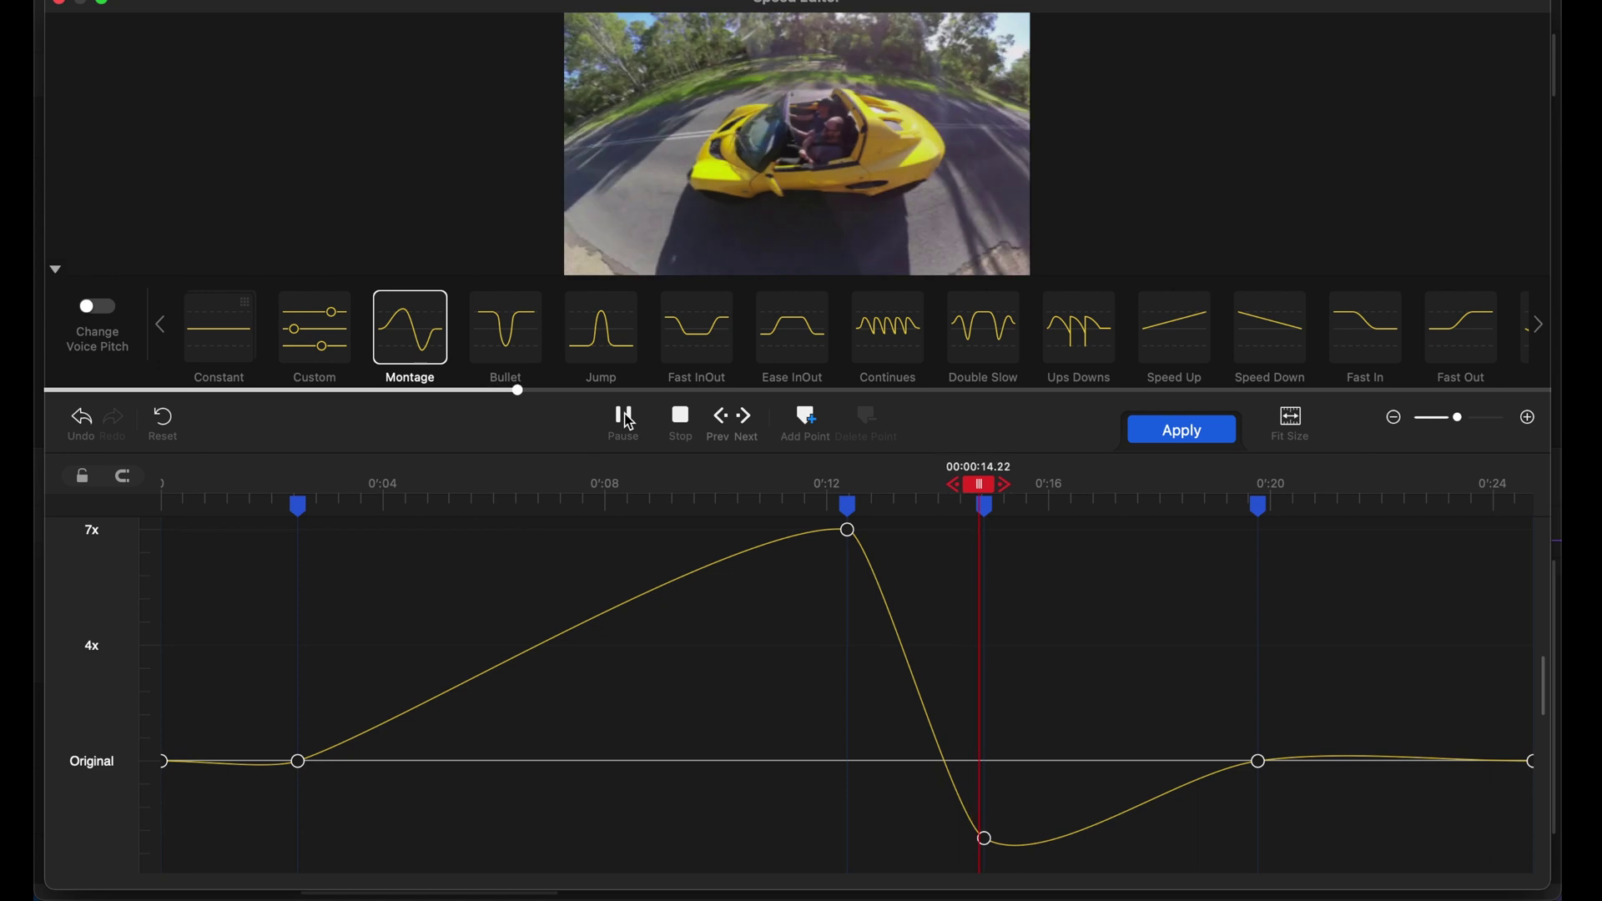
left_click(628, 423)
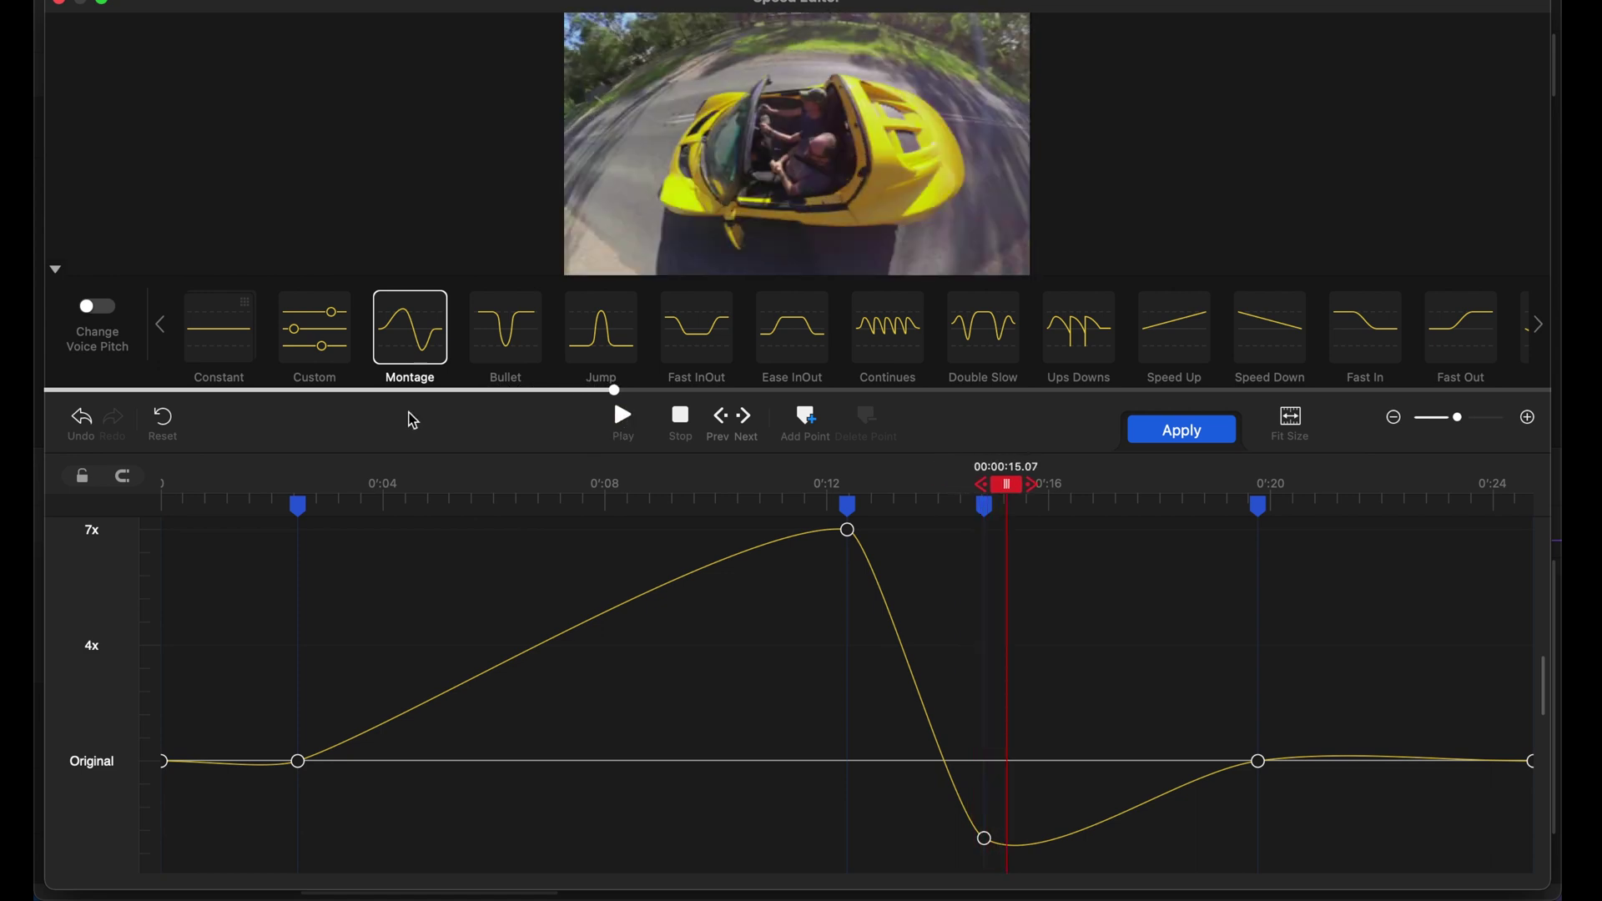
left_click(867, 341)
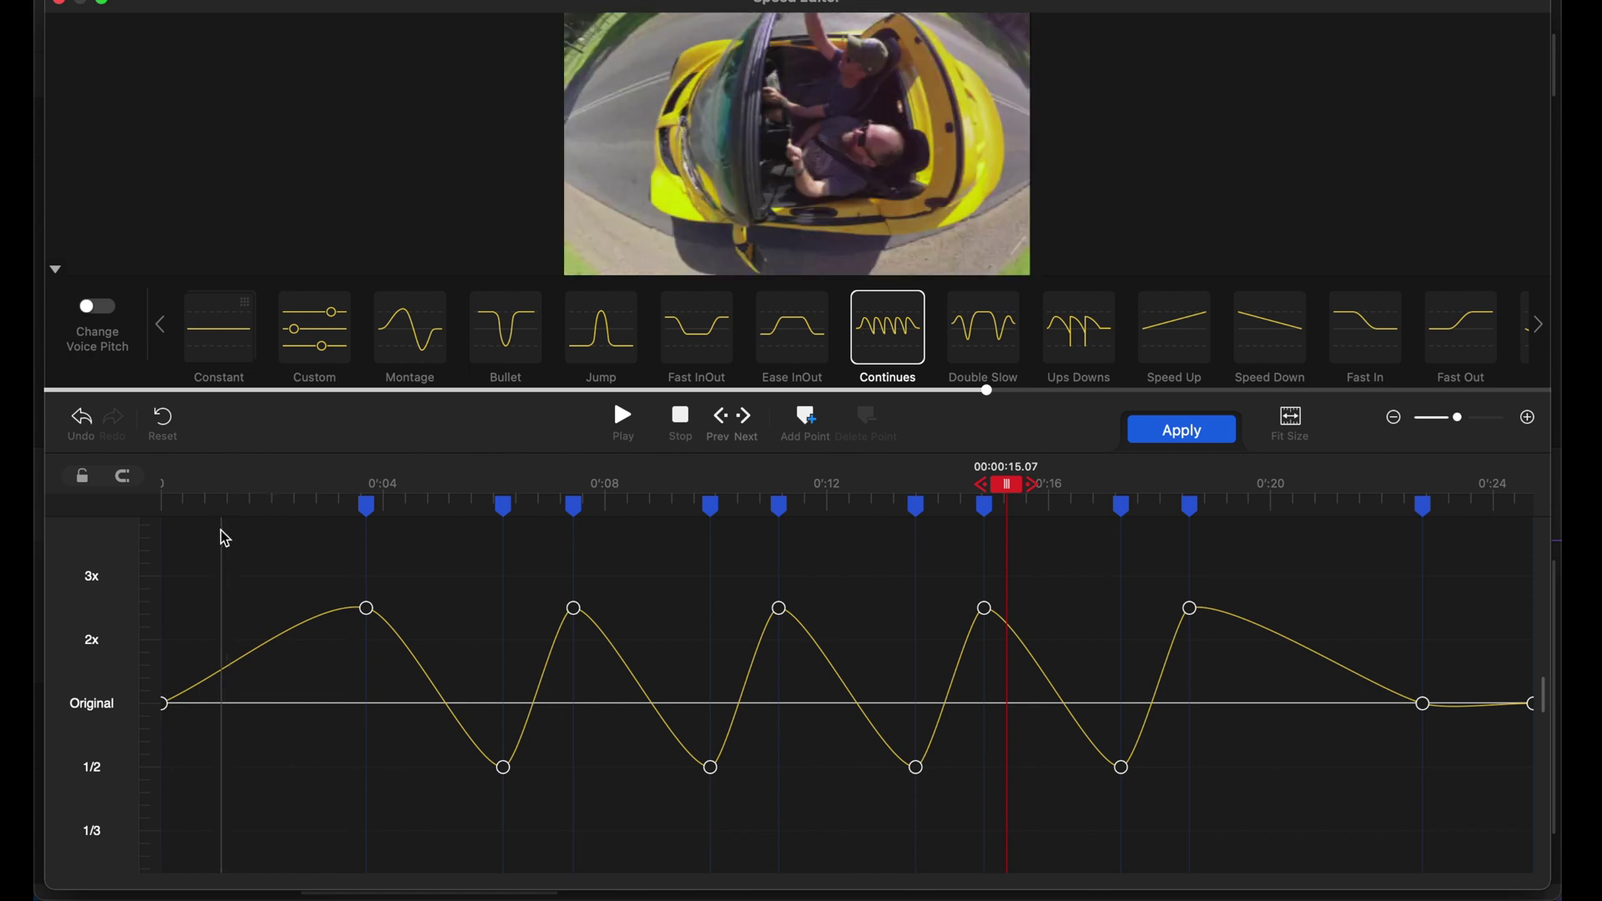
left_click(628, 423)
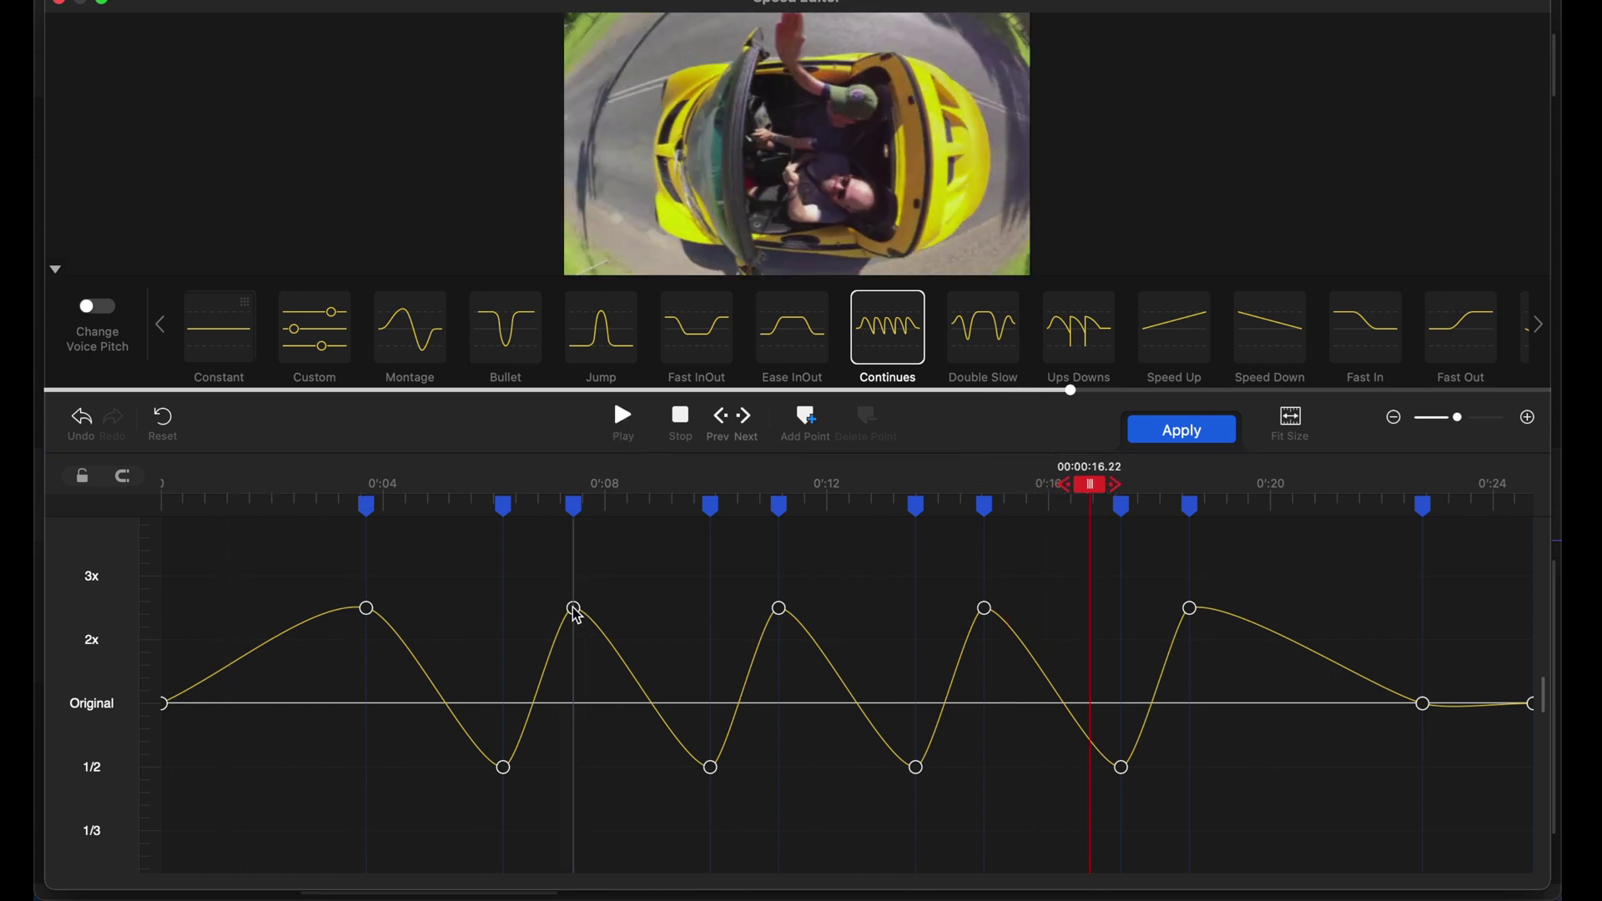
Set the speed keypoints to below 1/2 at 0:07, 3.4x at 0:13 and above 3x at 0:18, then preview.
left_click_drag(588, 778, 590, 784)
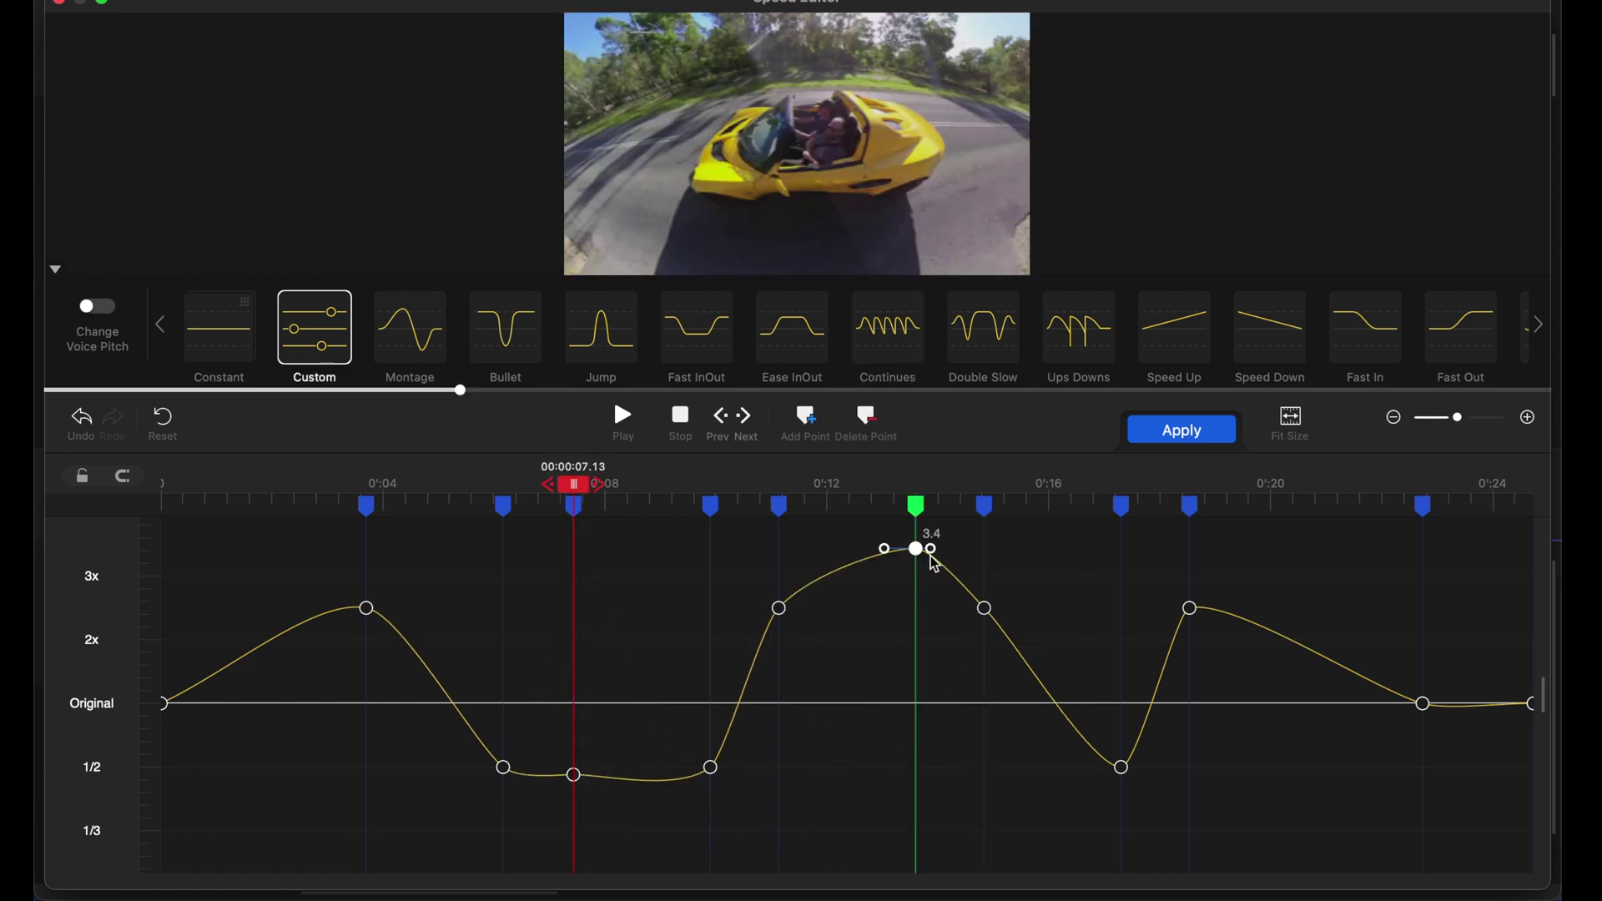
left_click_drag(919, 612, 920, 599)
left_click_drag(1199, 615, 1199, 539)
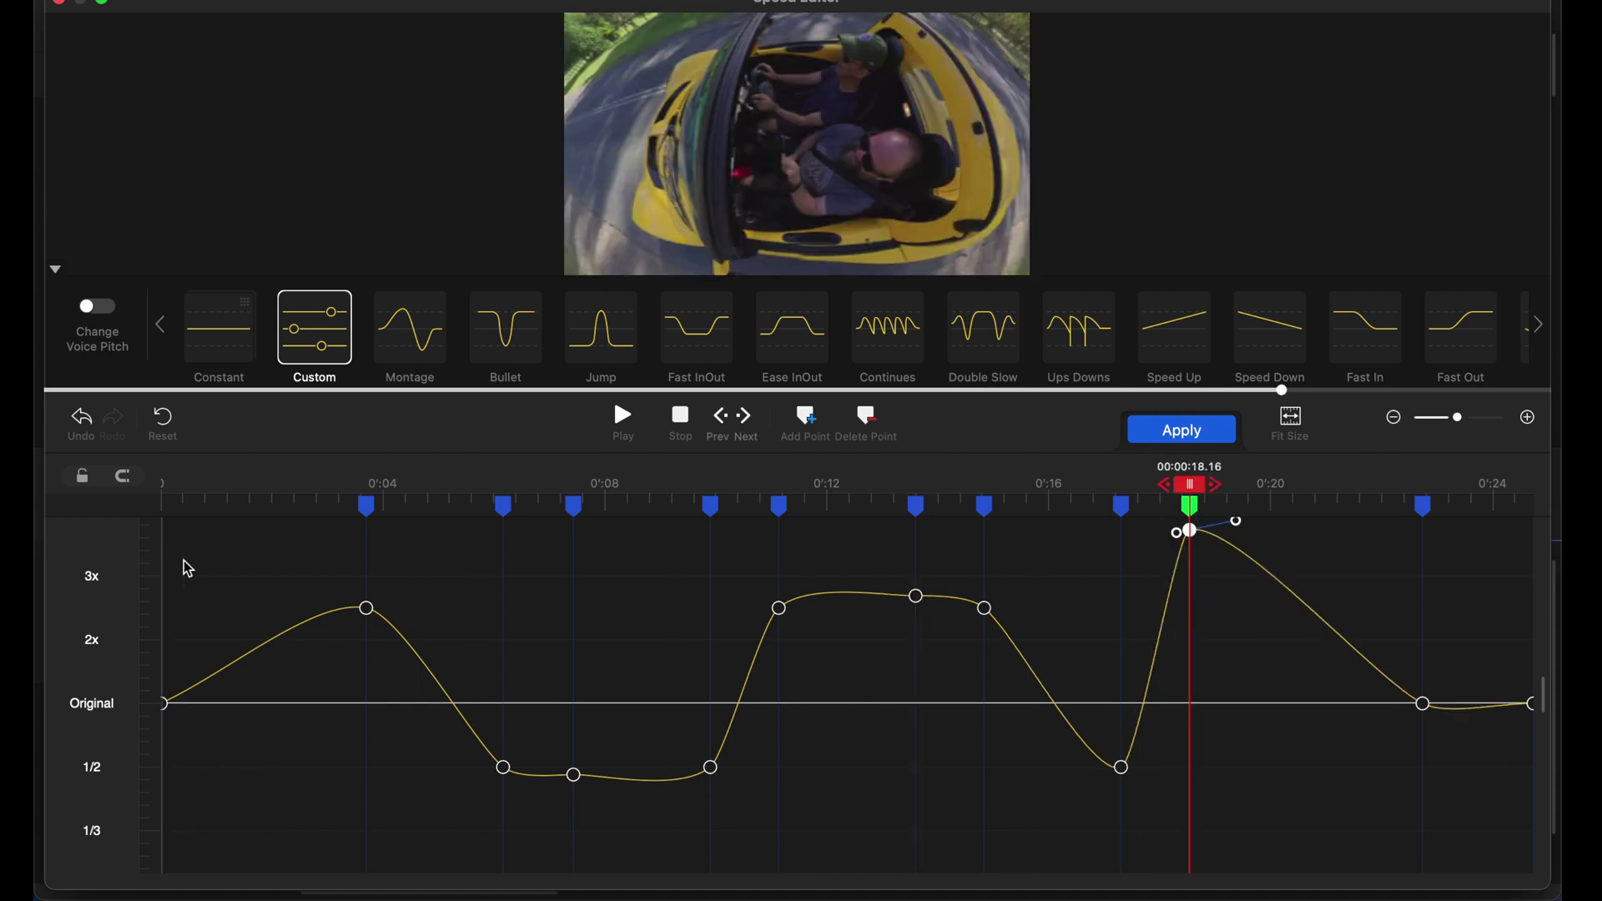
left_click(623, 417)
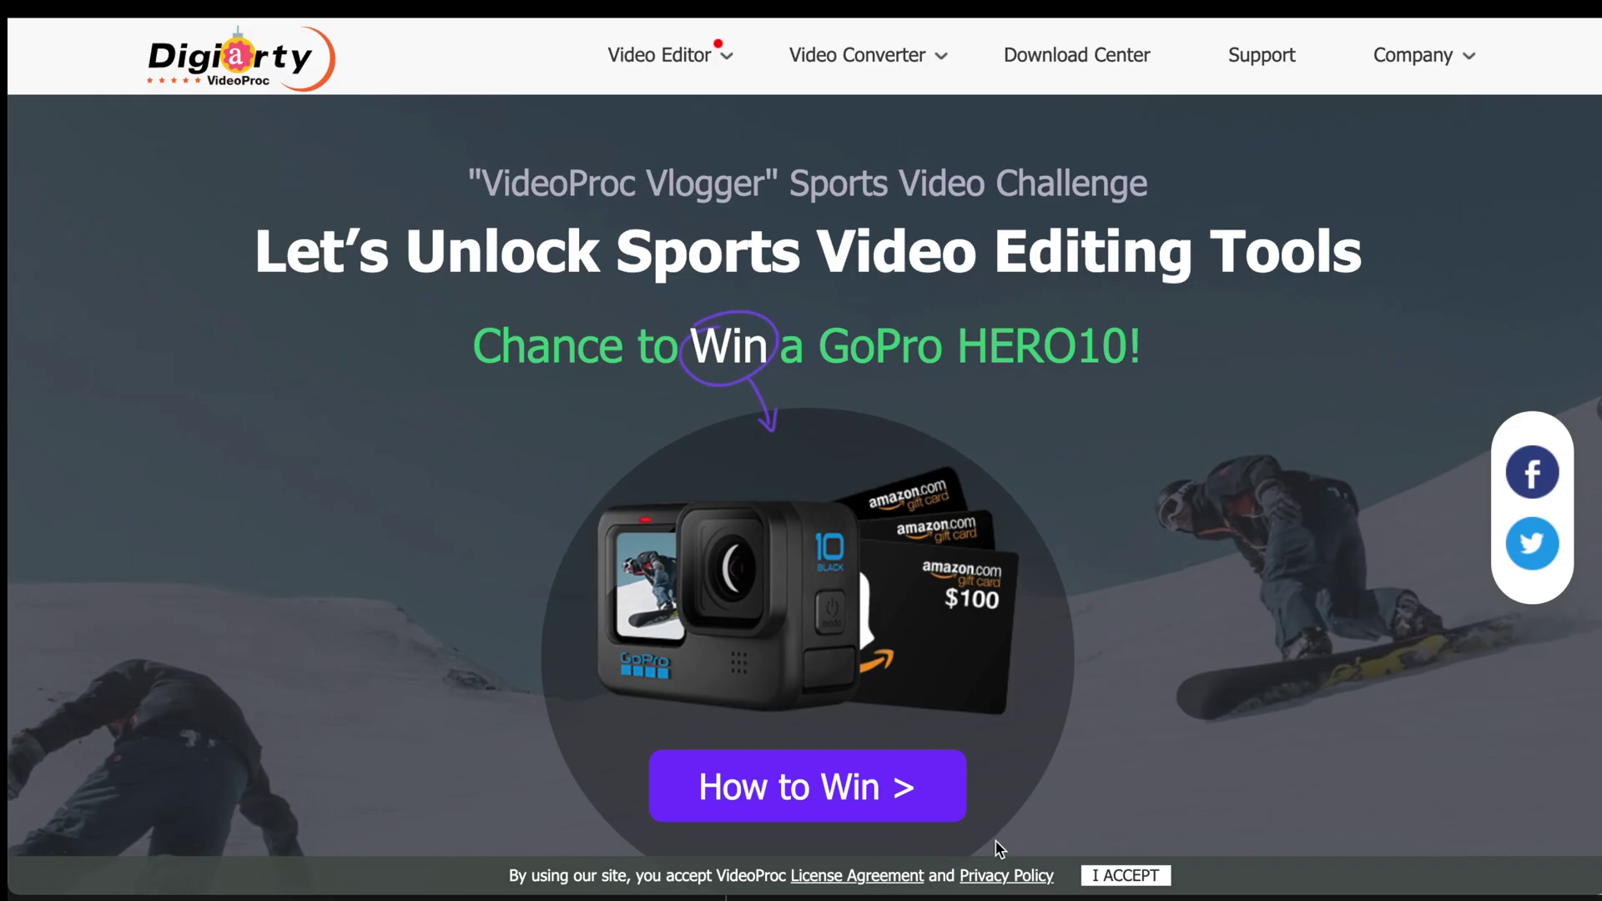
Scroll past the quiz, GoPro and Amazon card prizes, rules and $4000 Seed Program to the footer.
scroll(999, 849, "down", 6)
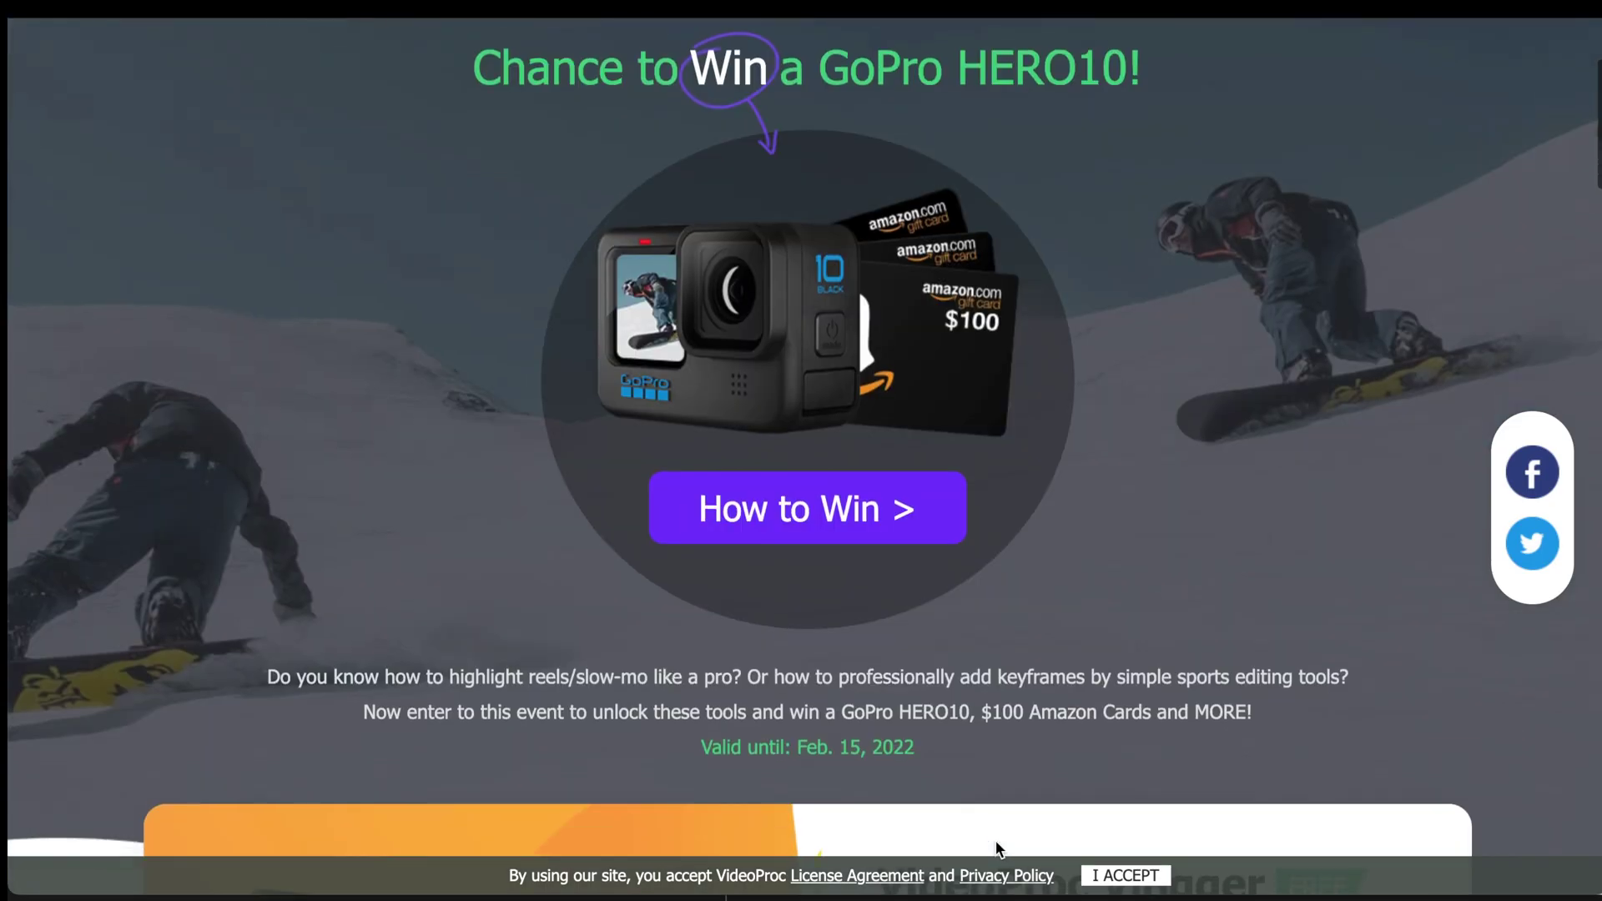
scroll(997, 842, "down", 6)
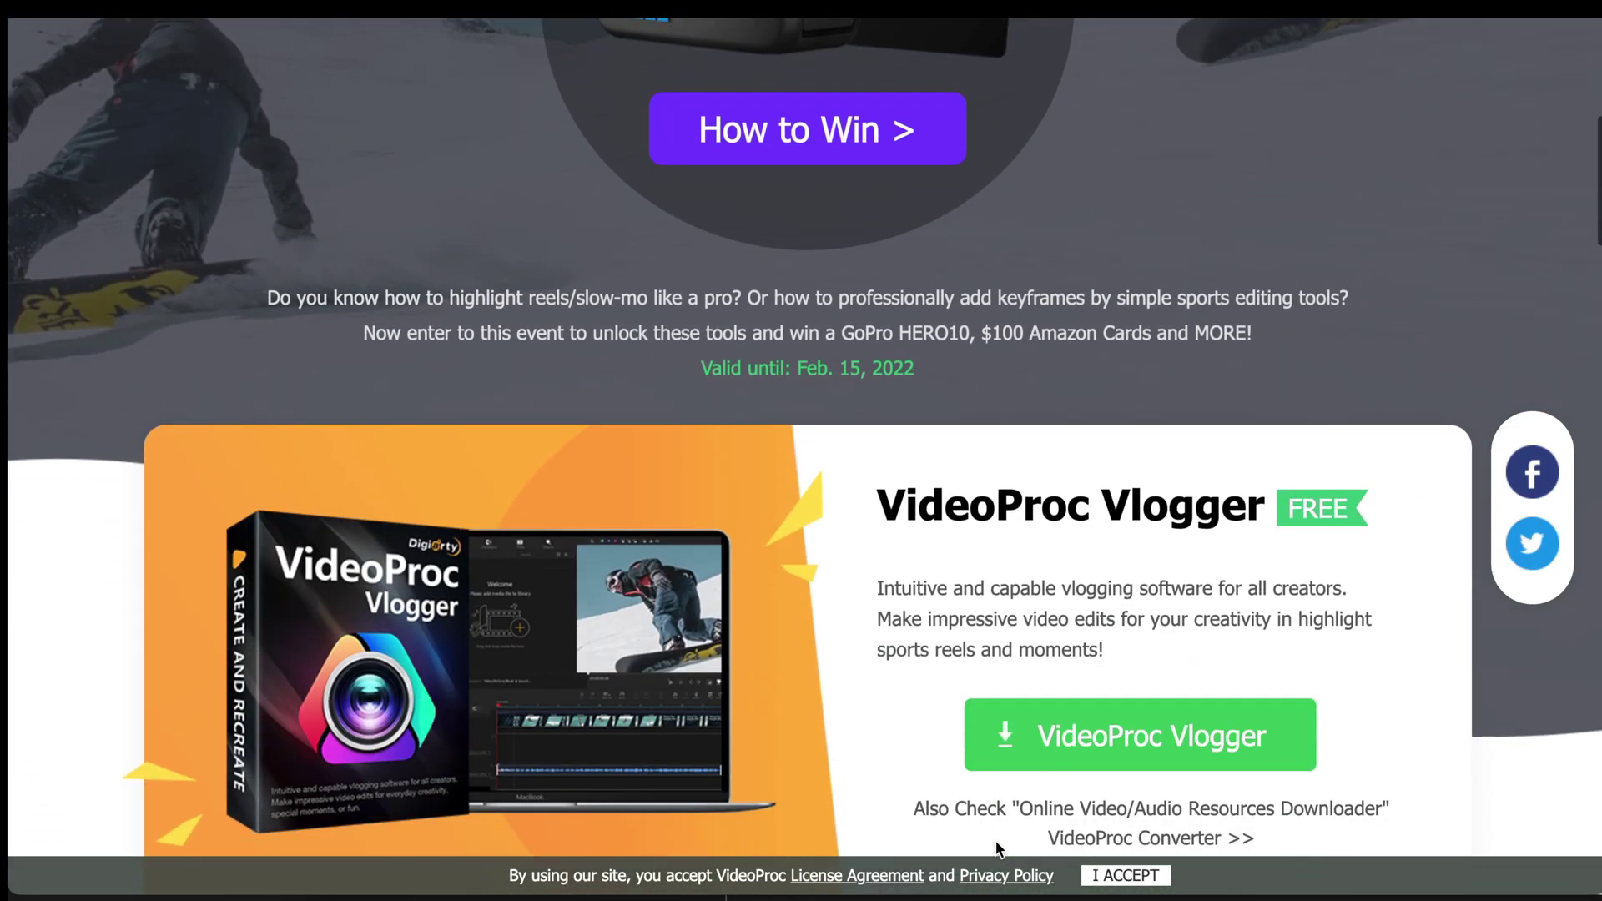
scroll(995, 840, "down", 5)
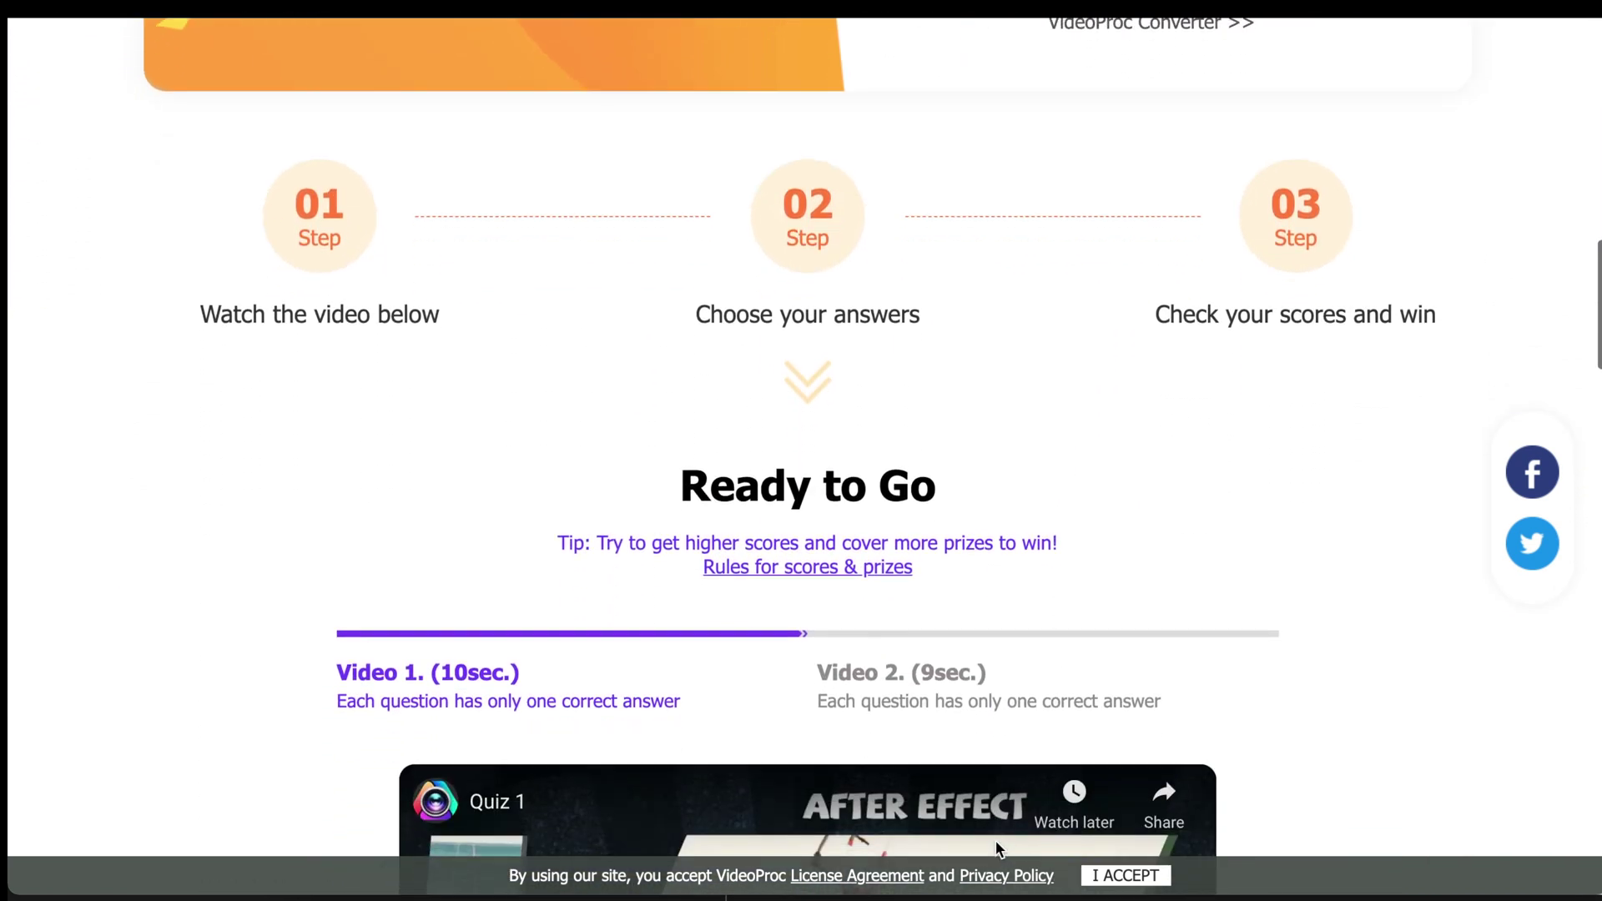
scroll(999, 847, "down", 5)
scroll(997, 847, "down", 5)
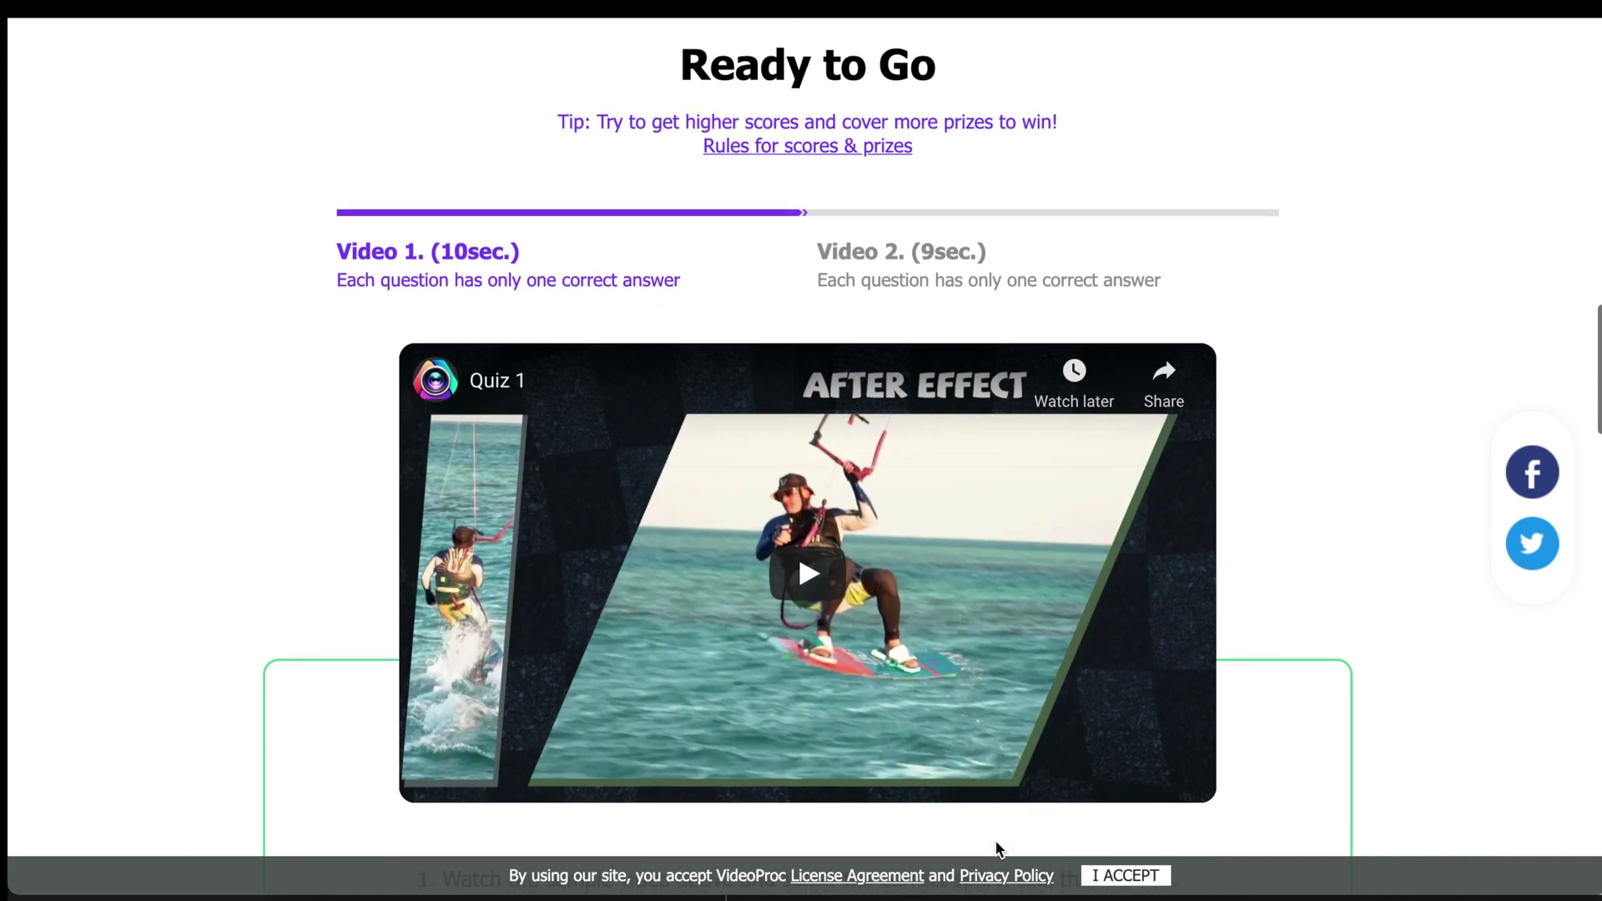
scroll(997, 846, "down", 6)
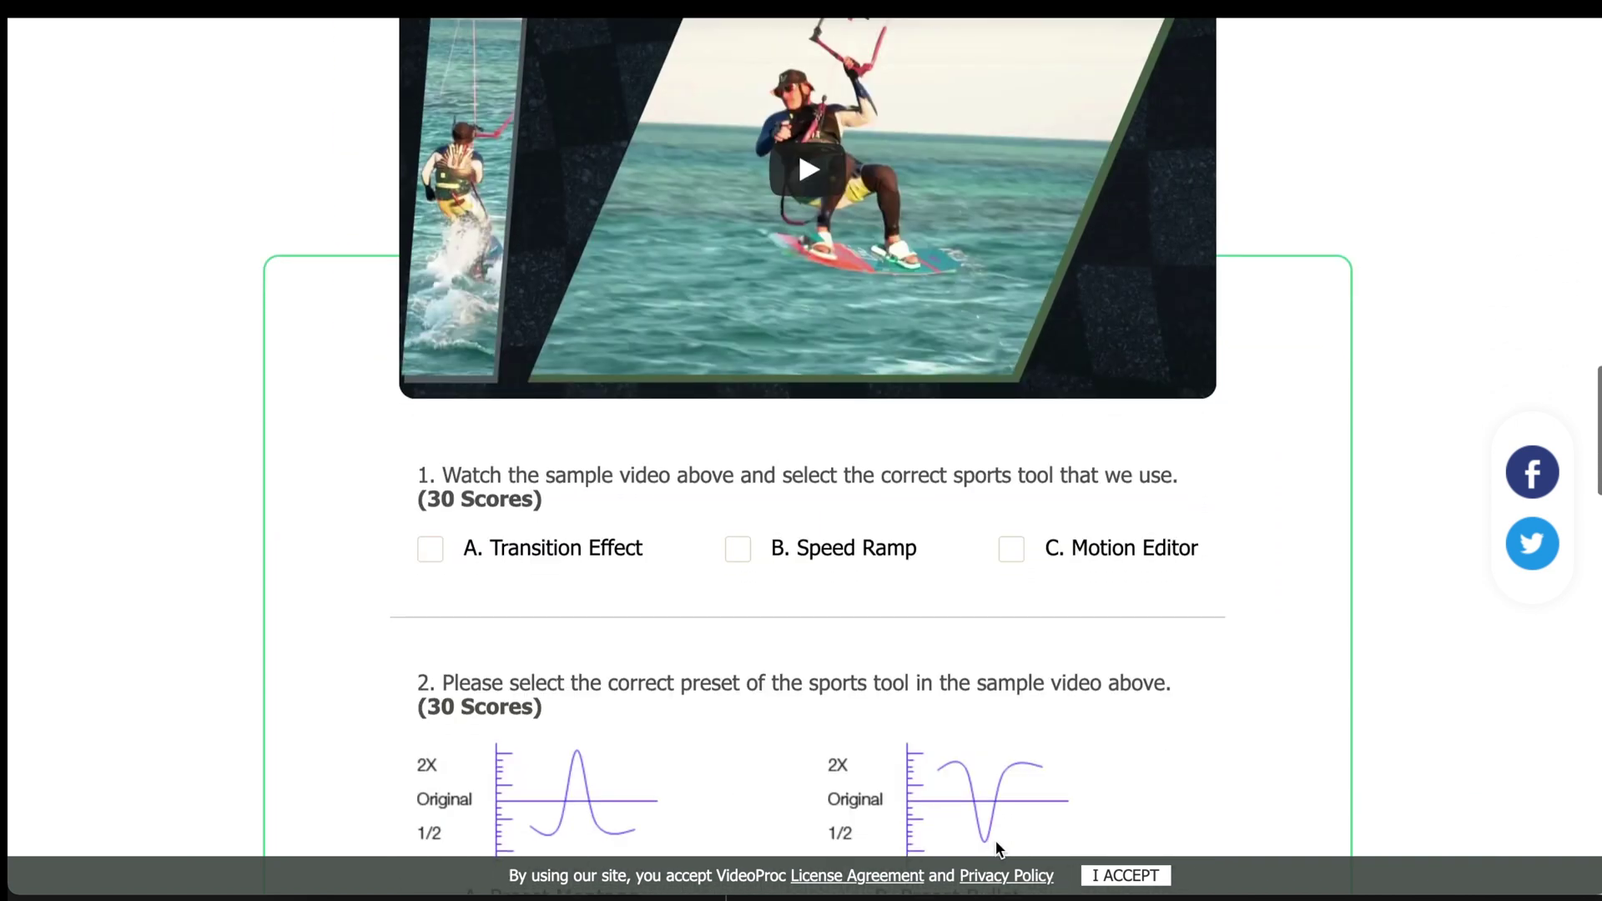
scroll(997, 846, "down", 6)
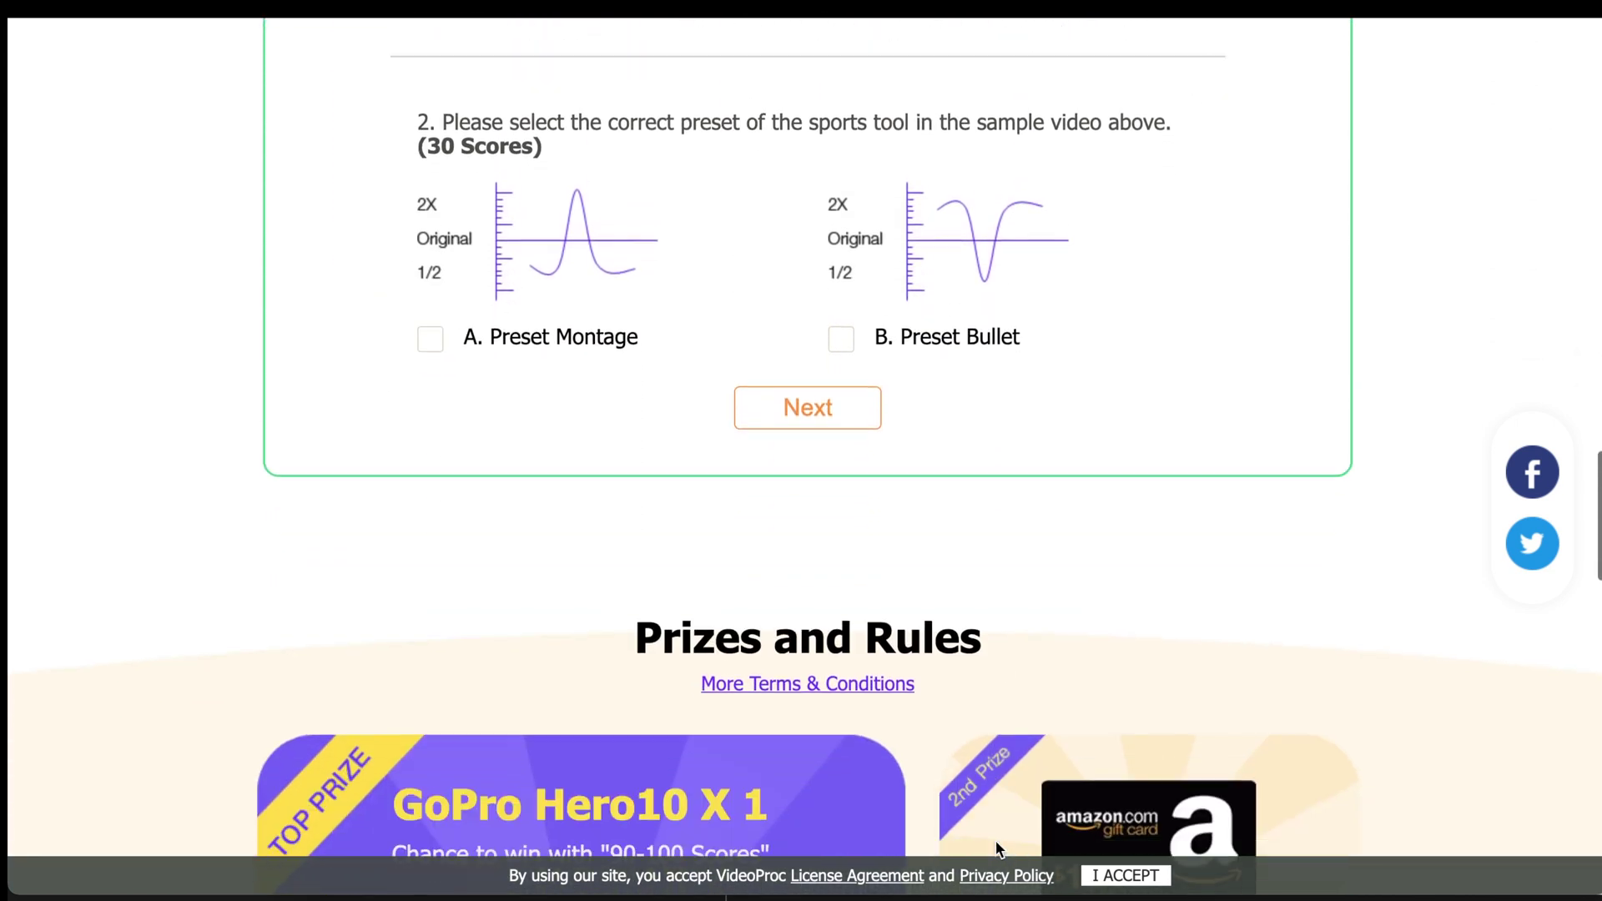
scroll(996, 846, "down", 5)
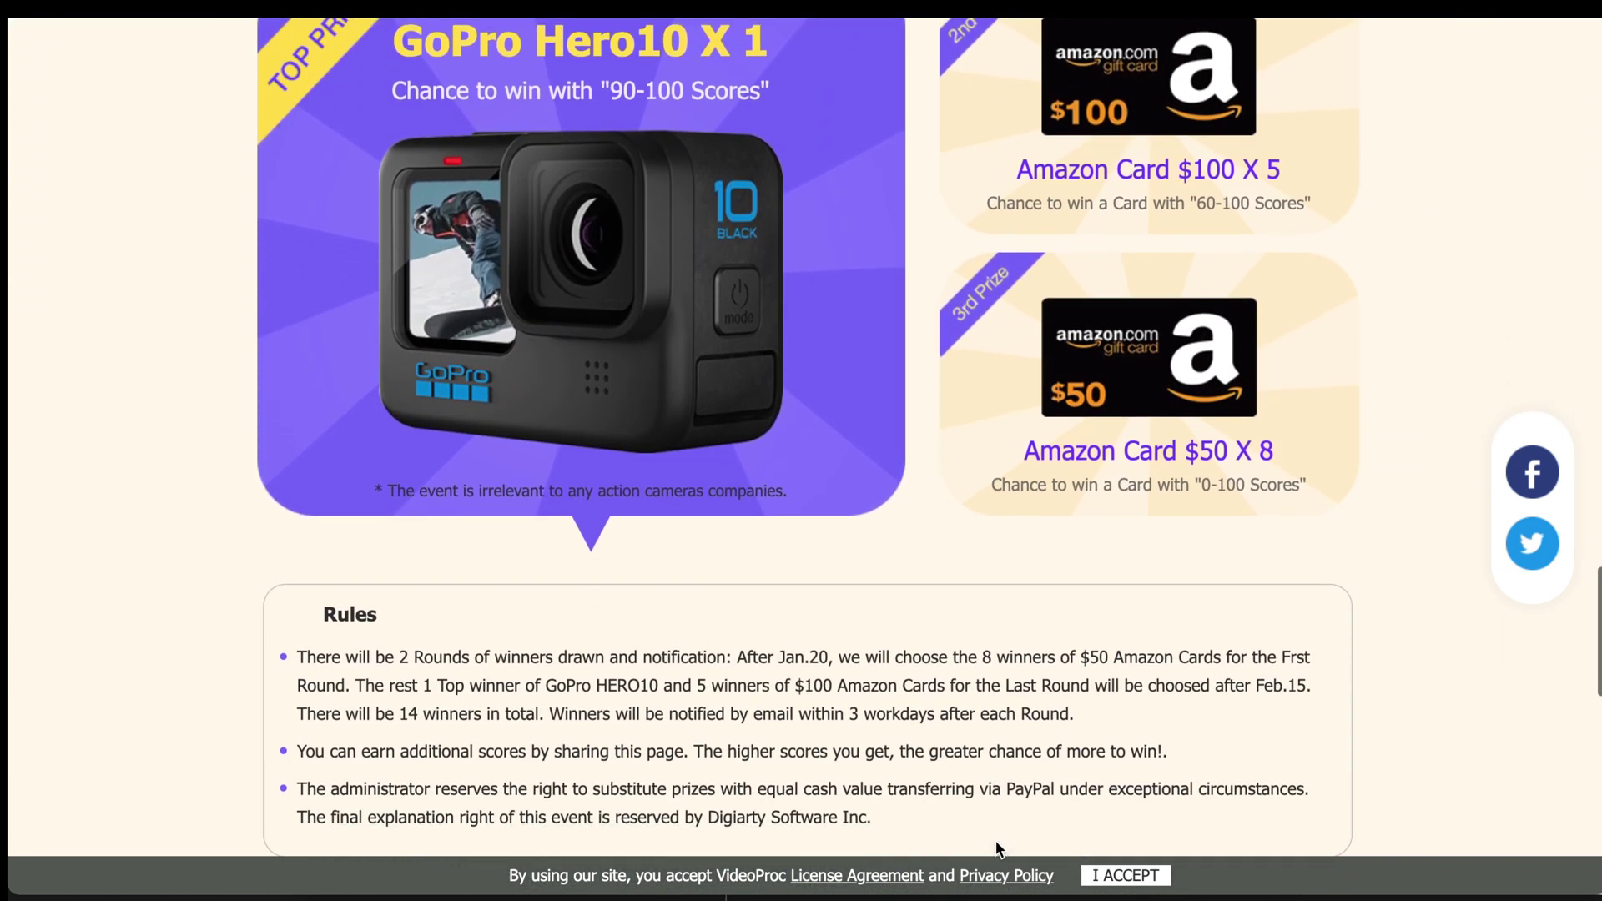
scroll(997, 846, "down", 3)
scroll(998, 847, "down", 5)
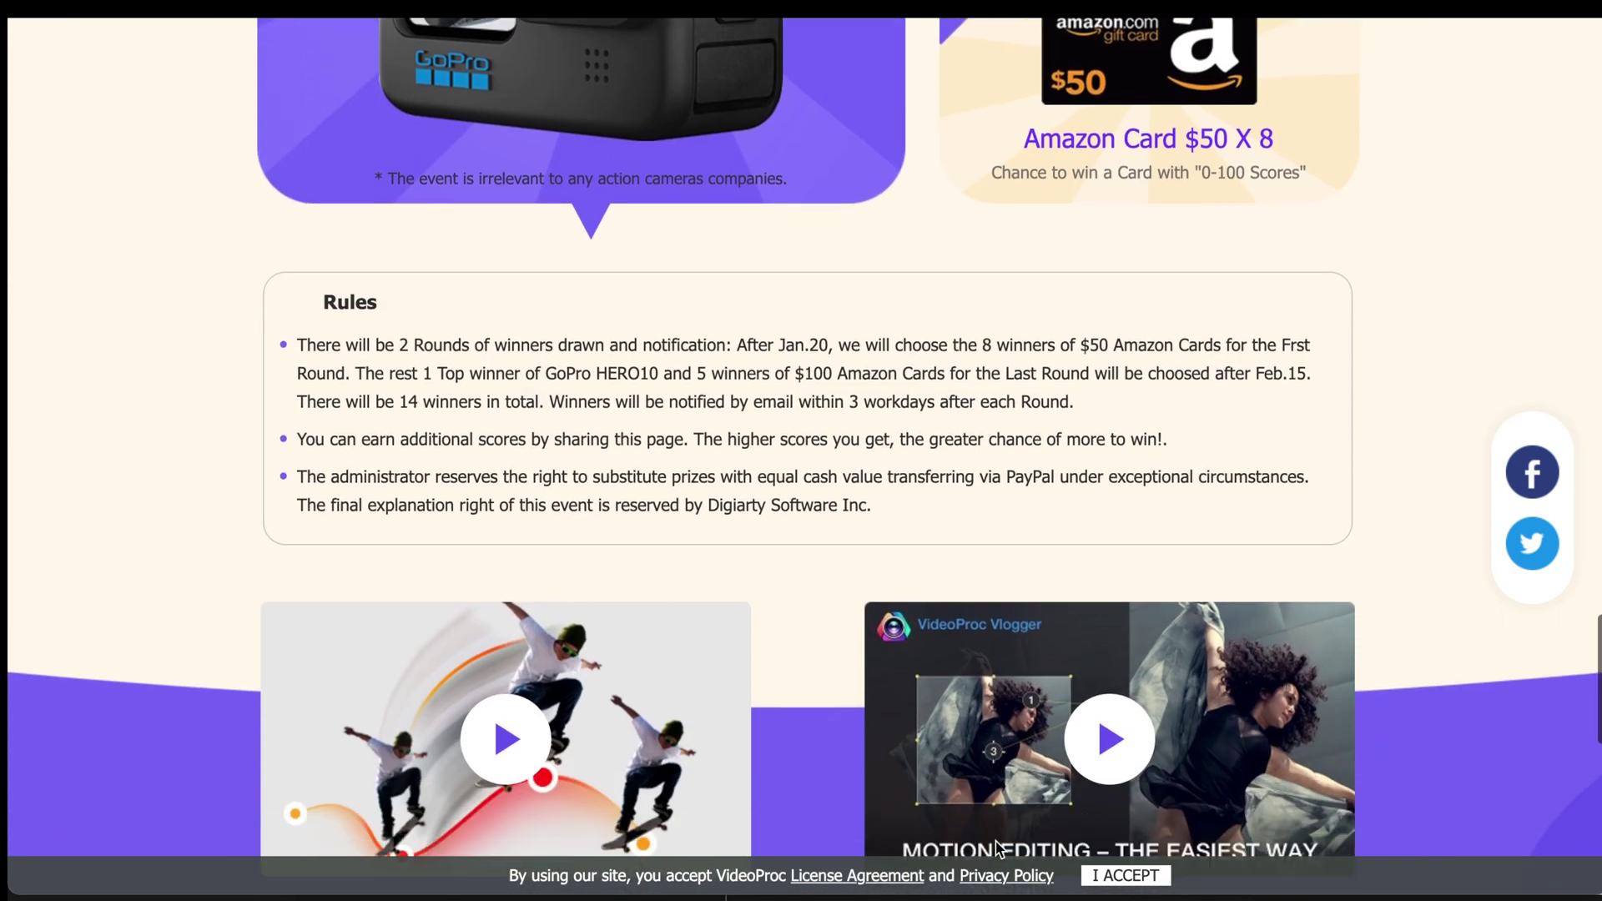
scroll(996, 847, "down", 5)
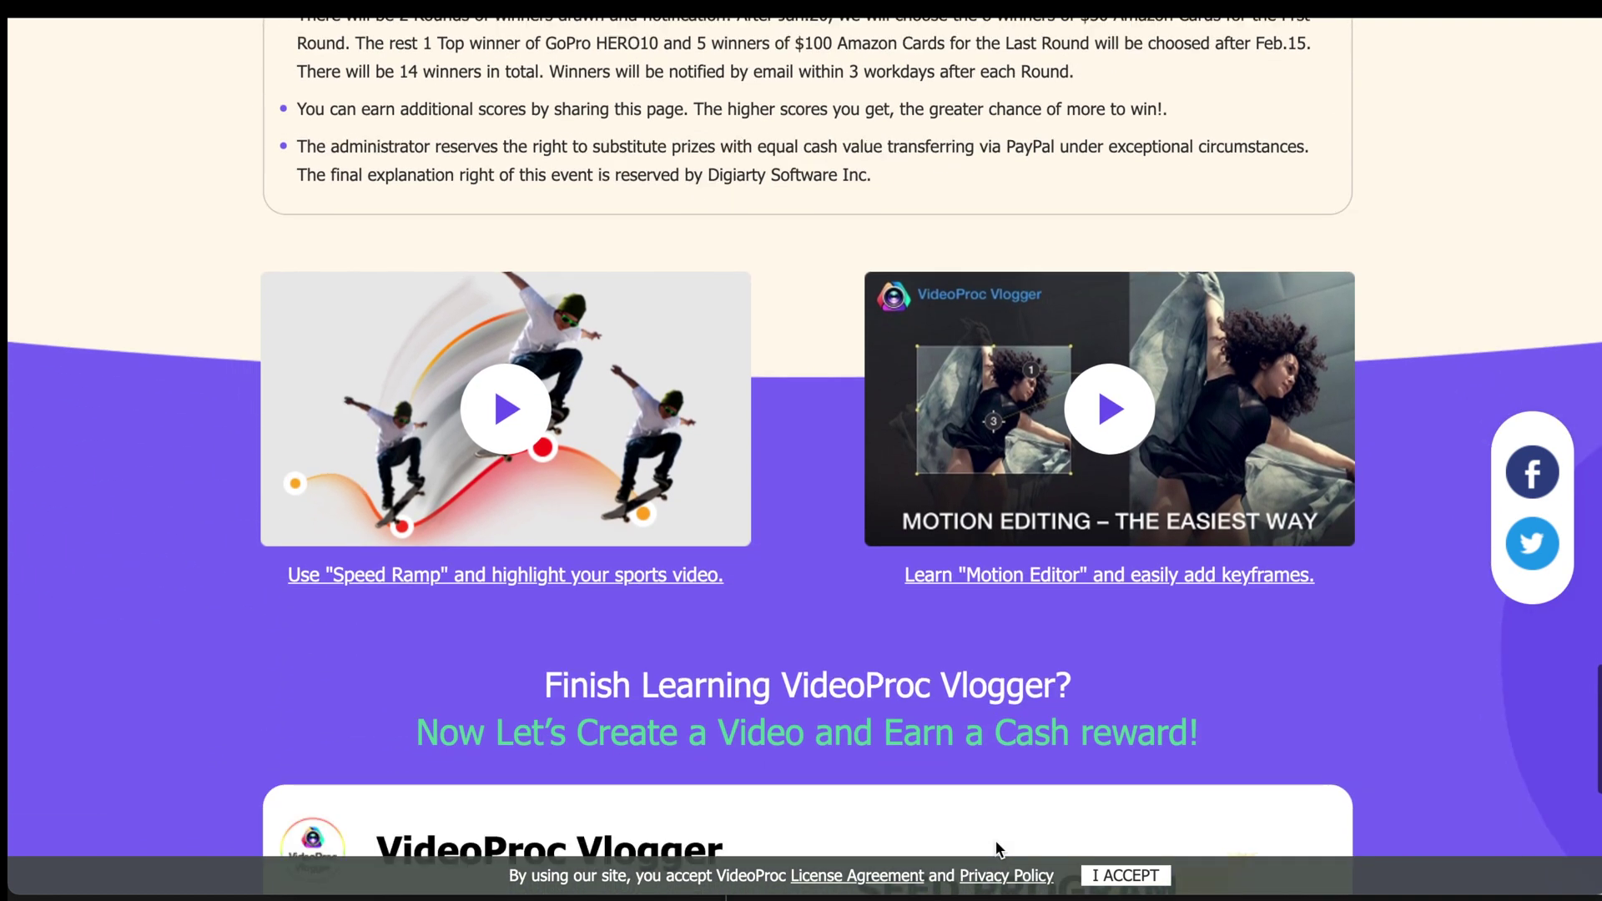
scroll(998, 847, "down", 4)
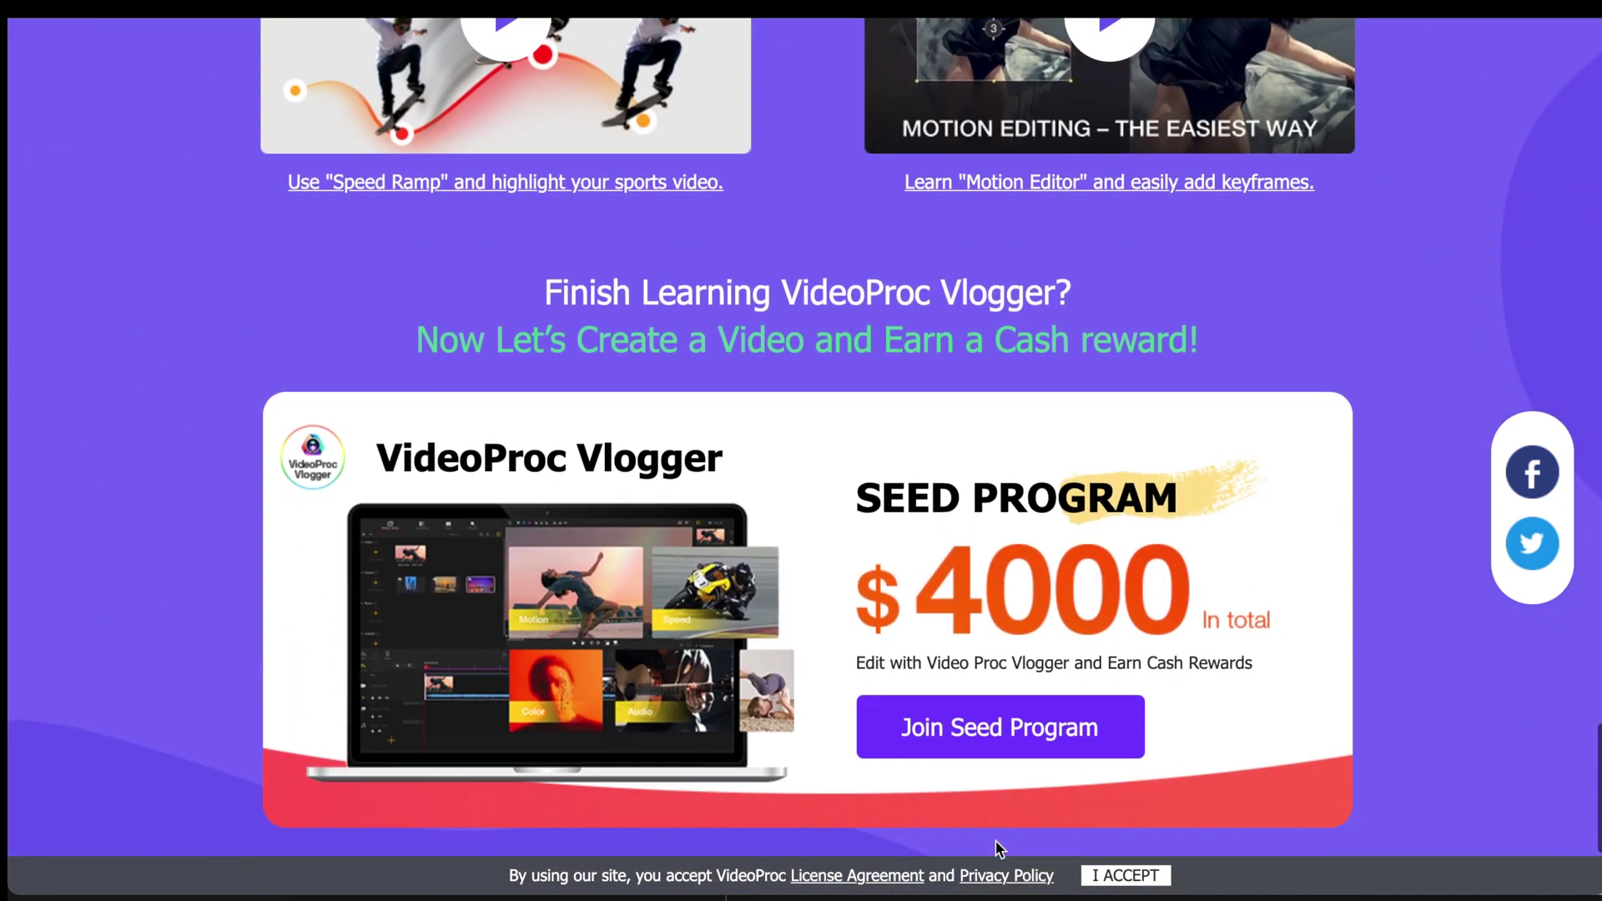